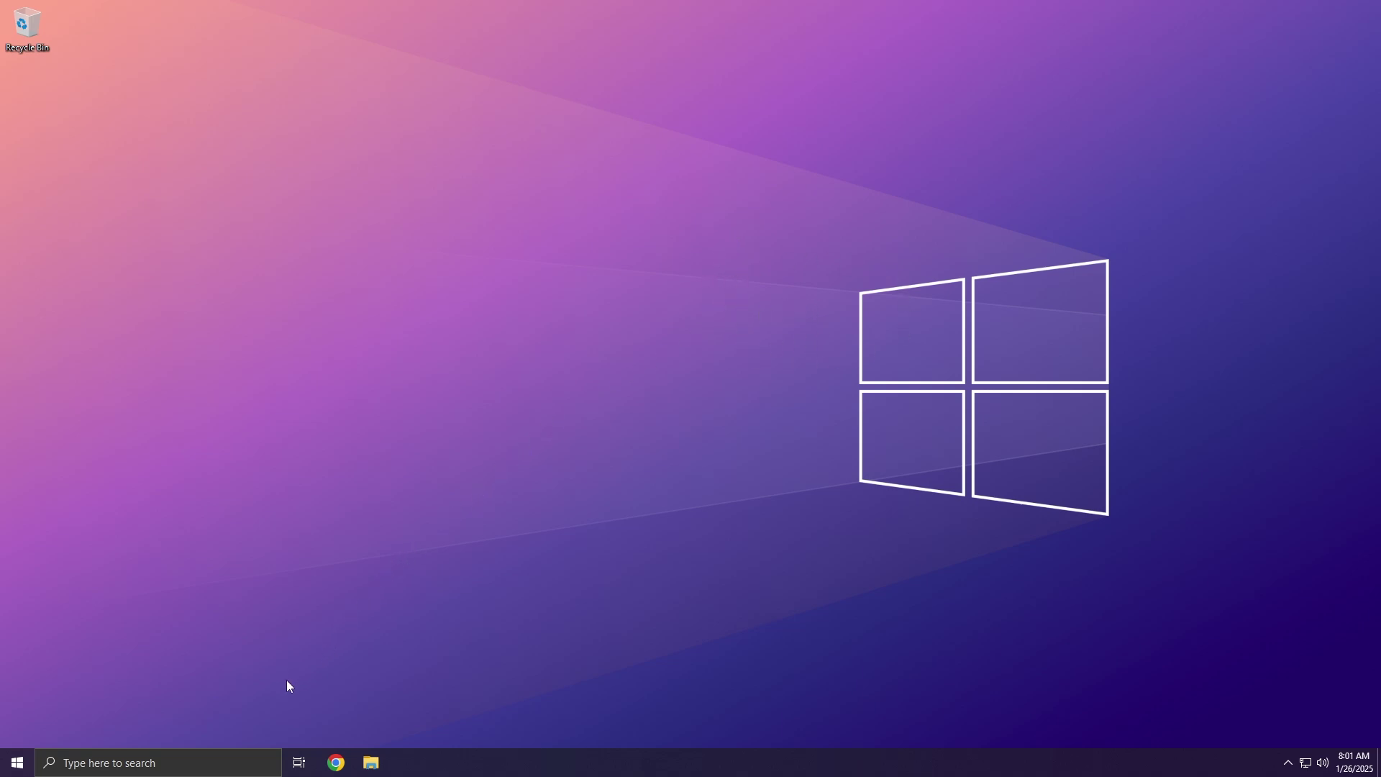
# Step: Find the "restore point" setting through Windows search and open the System Protection settings
pyautogui.click(244, 755)
pyautogui.write('res')
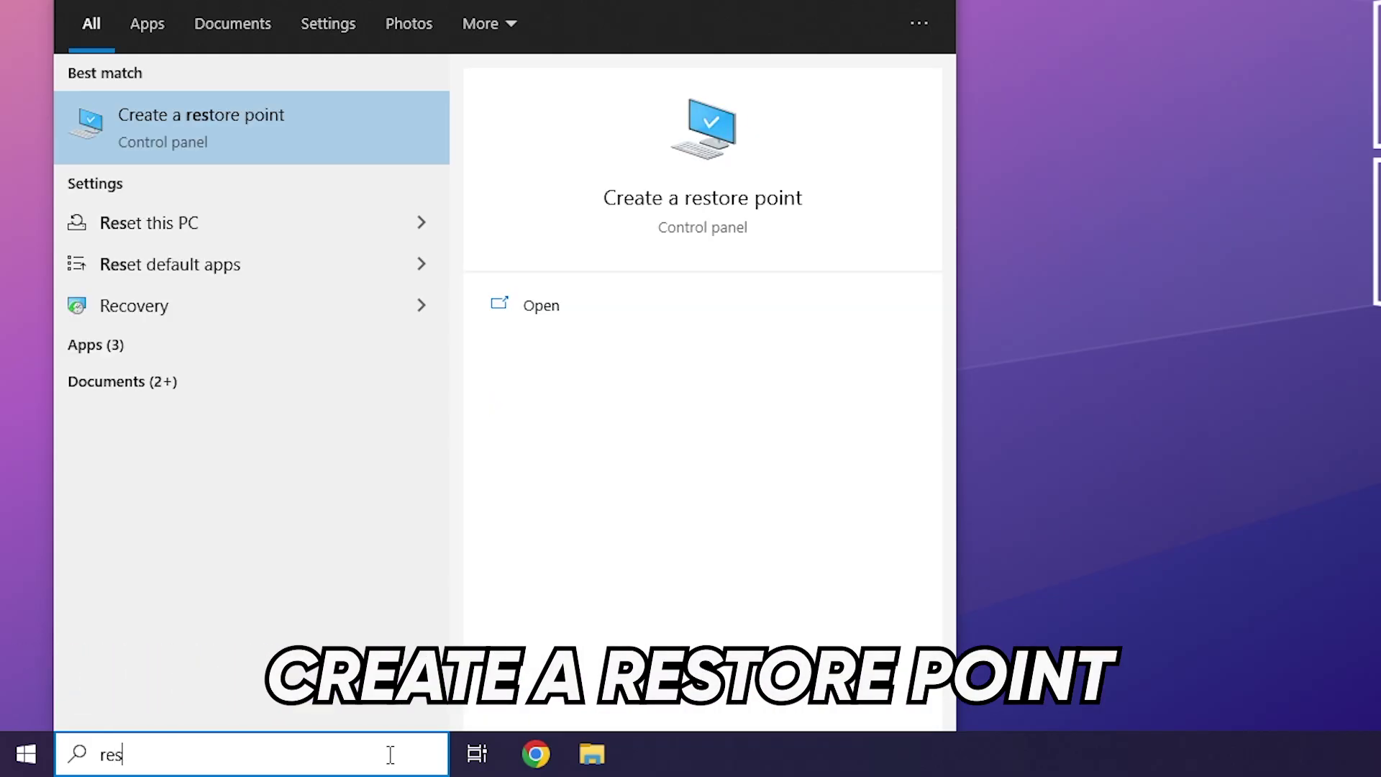
pyautogui.write('tore point')
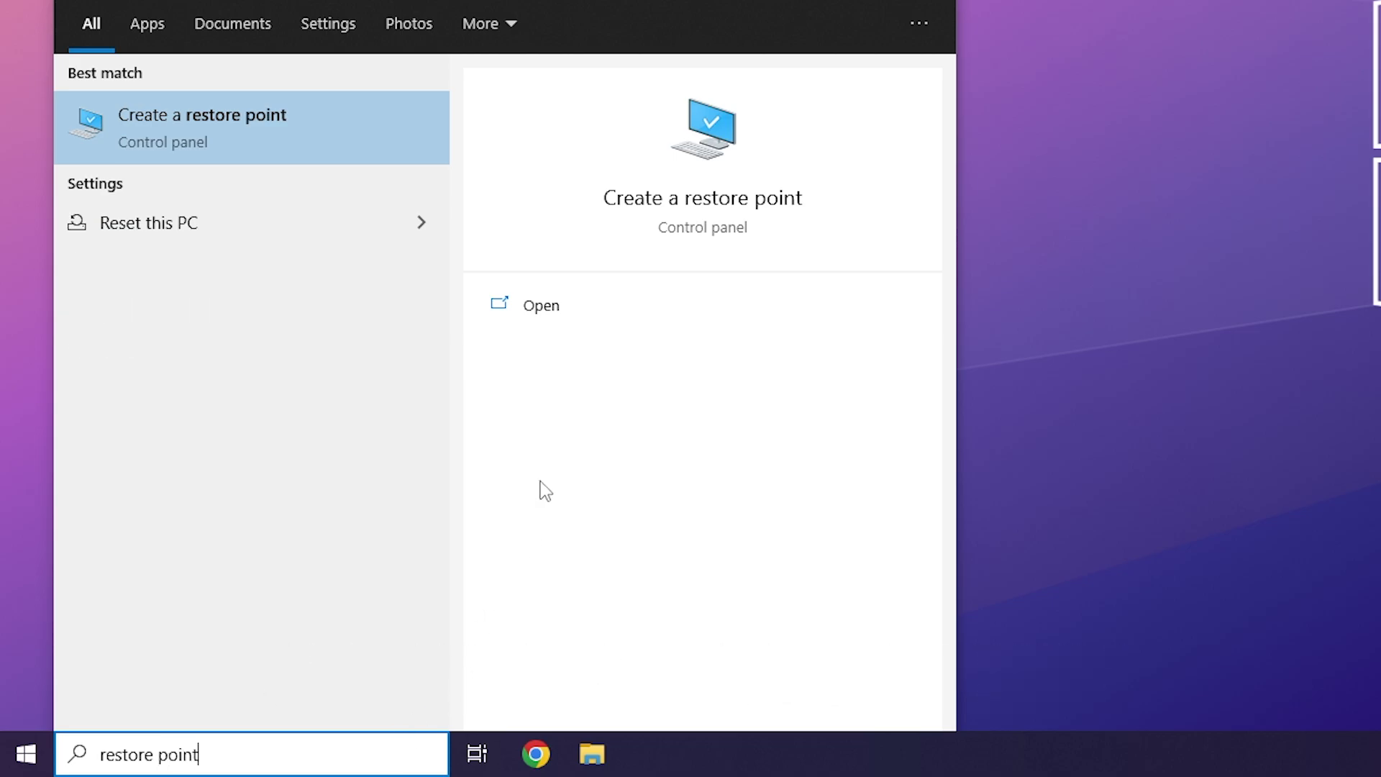
pyautogui.click(318, 127)
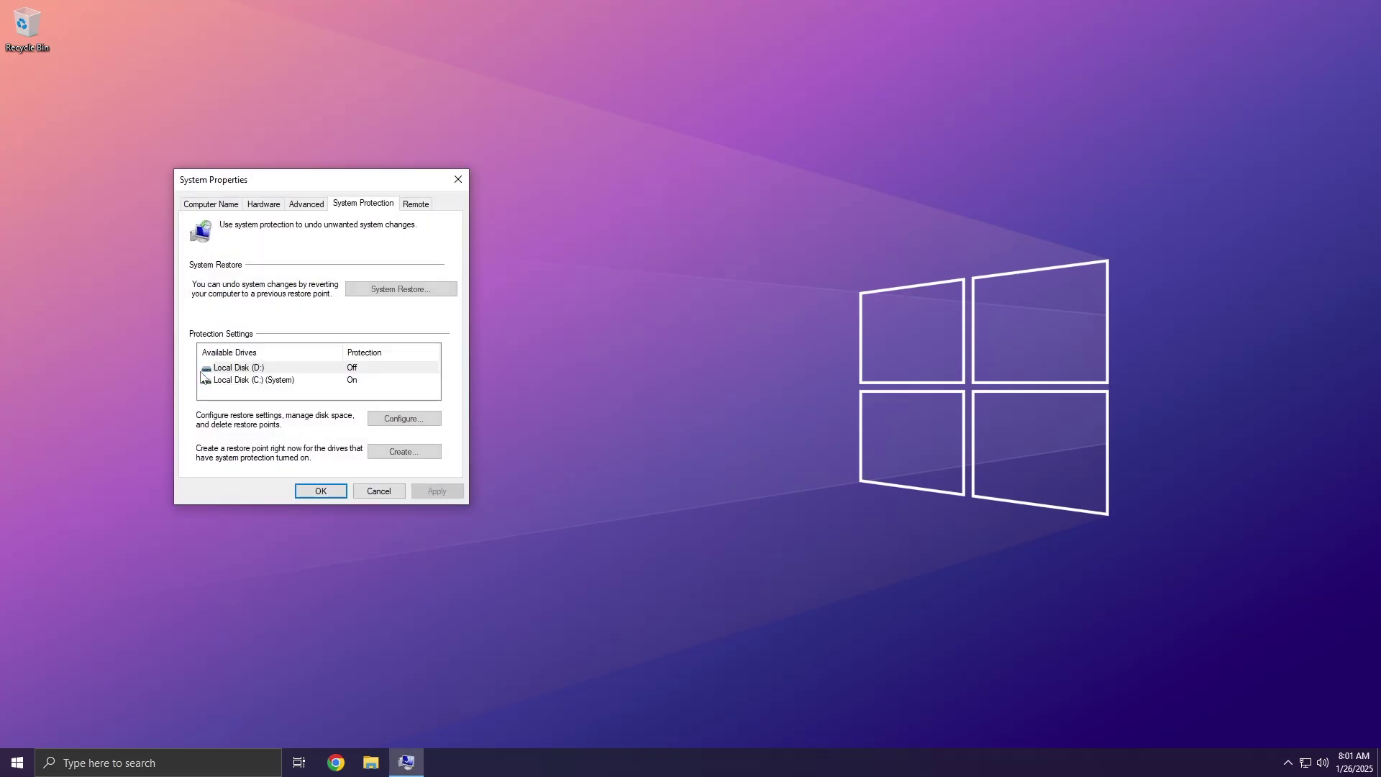
pyautogui.moveTo(266, 183); pyautogui.dragTo(637, 131)
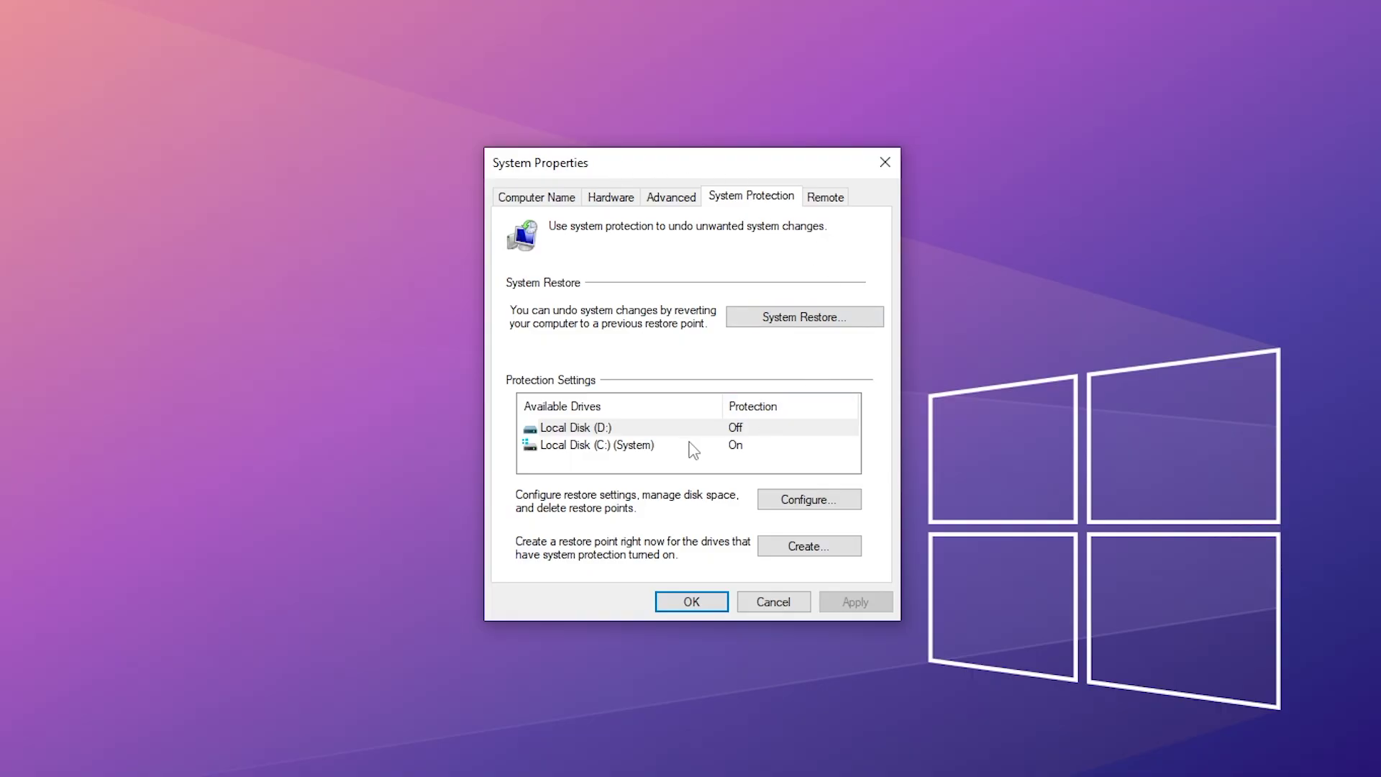
# Step: Create a restore point described as "Restore Point" with the Local Disk (C:) system drive selected, and close System Properties
pyautogui.click(692, 449)
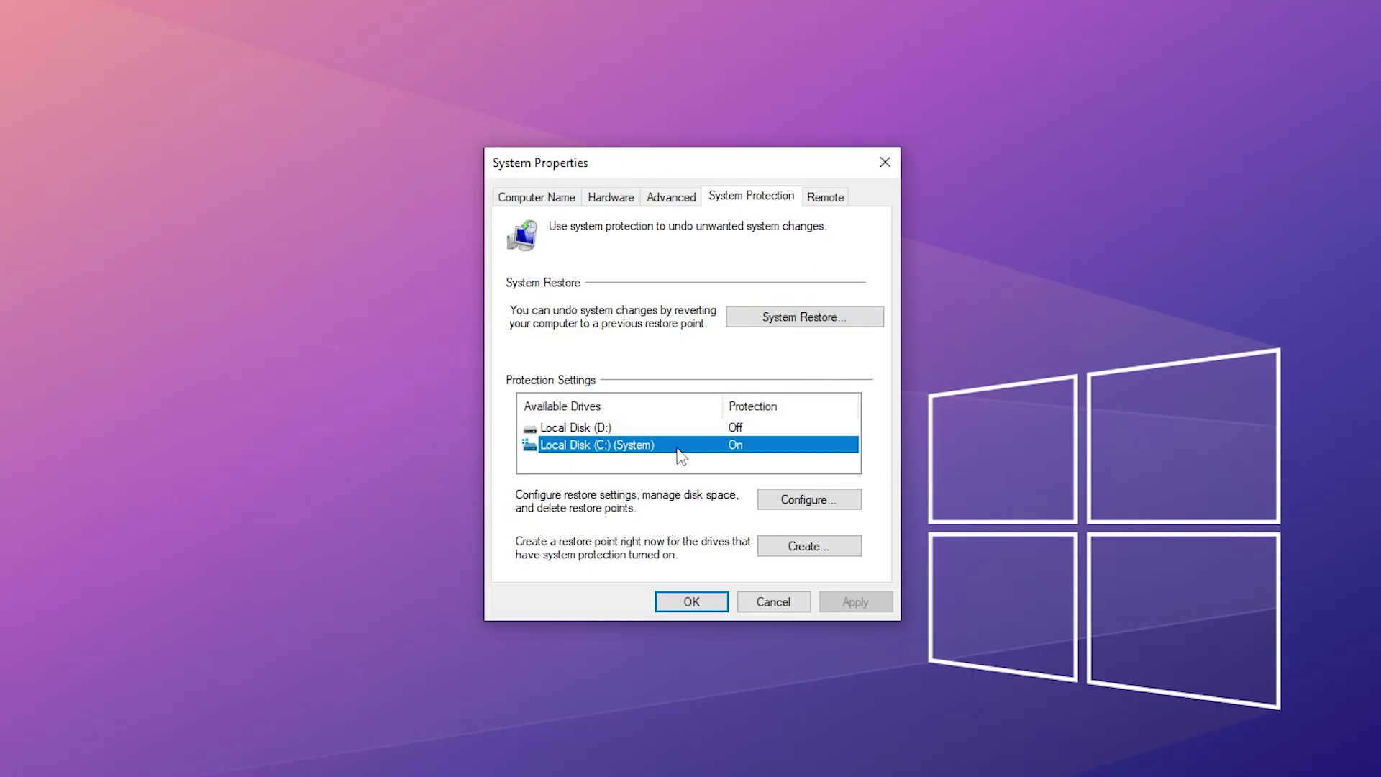
pyautogui.click(811, 548)
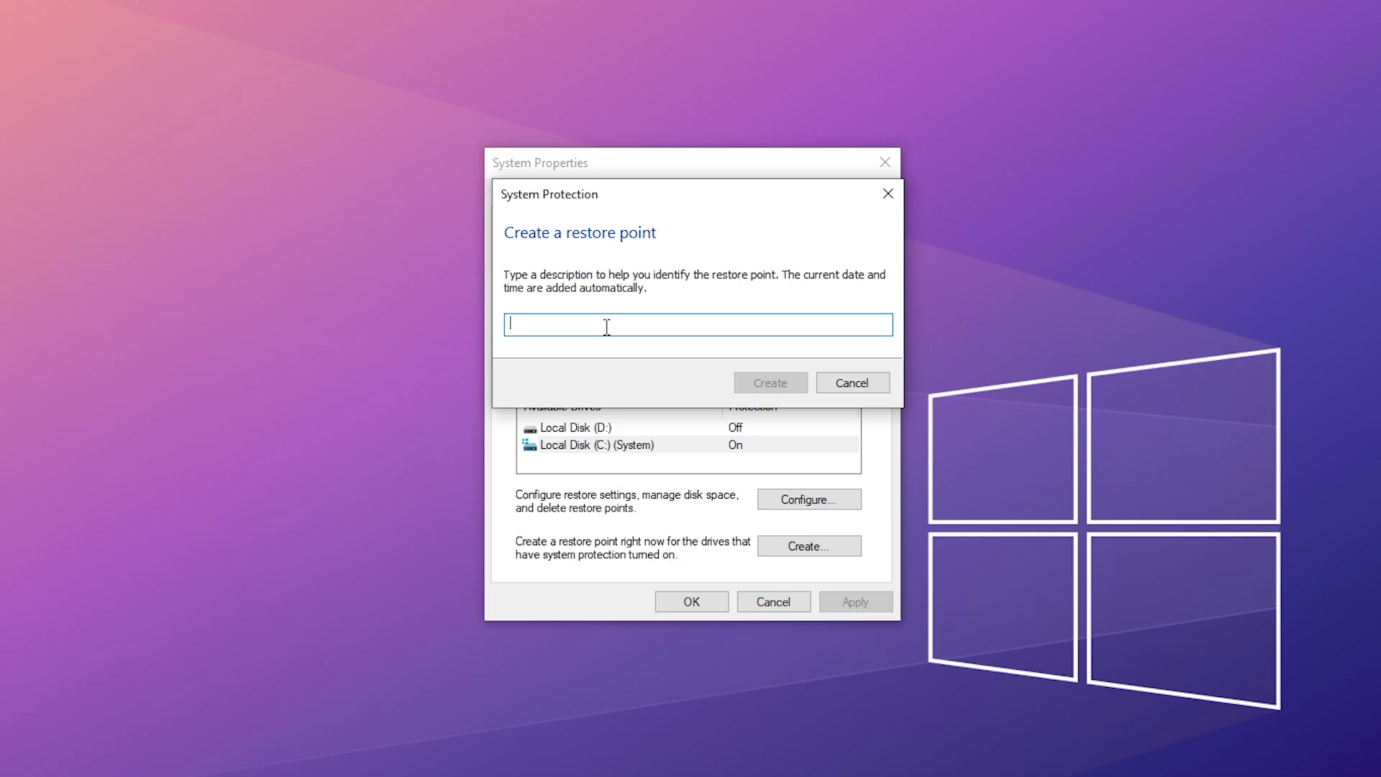
pyautogui.write('Restore Point')
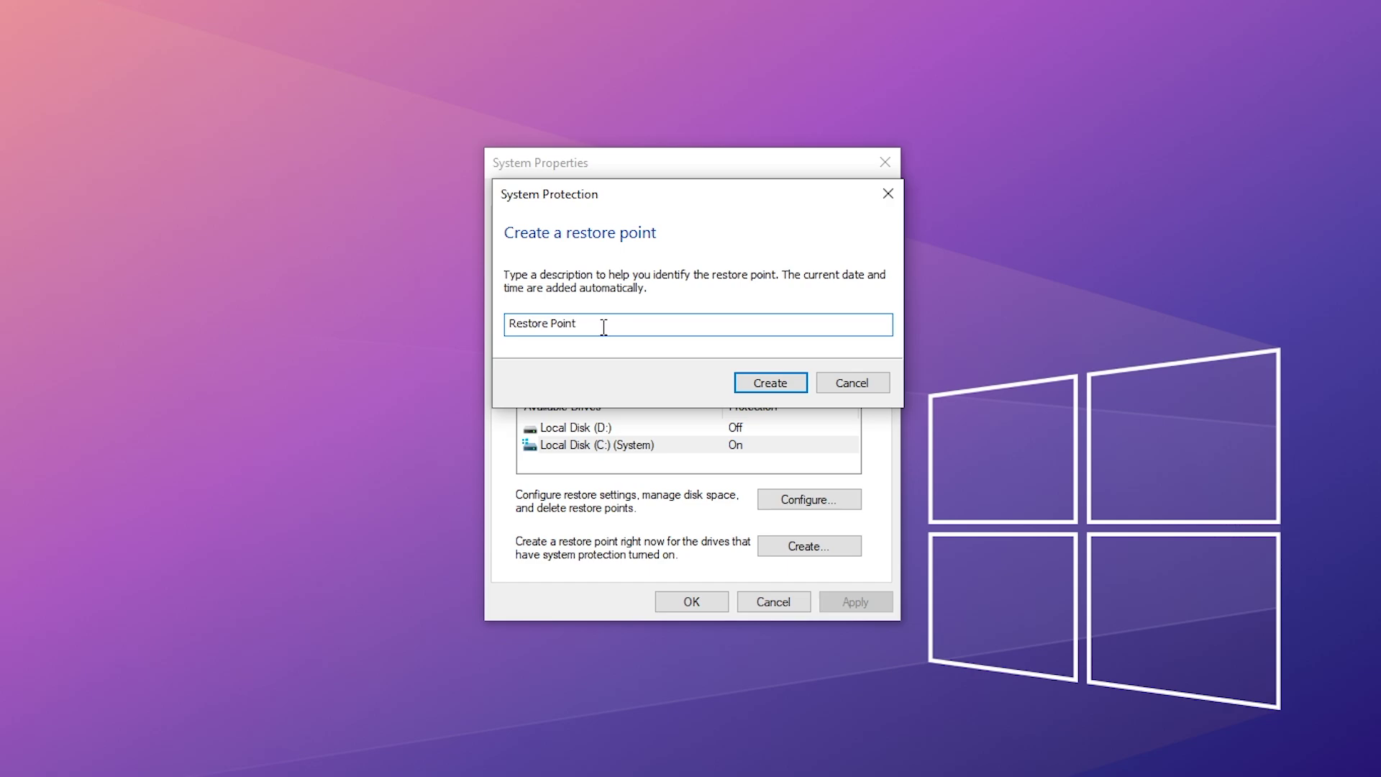
pyautogui.moveTo(604, 327); pyautogui.dragTo(465, 318)
pyautogui.click(769, 378)
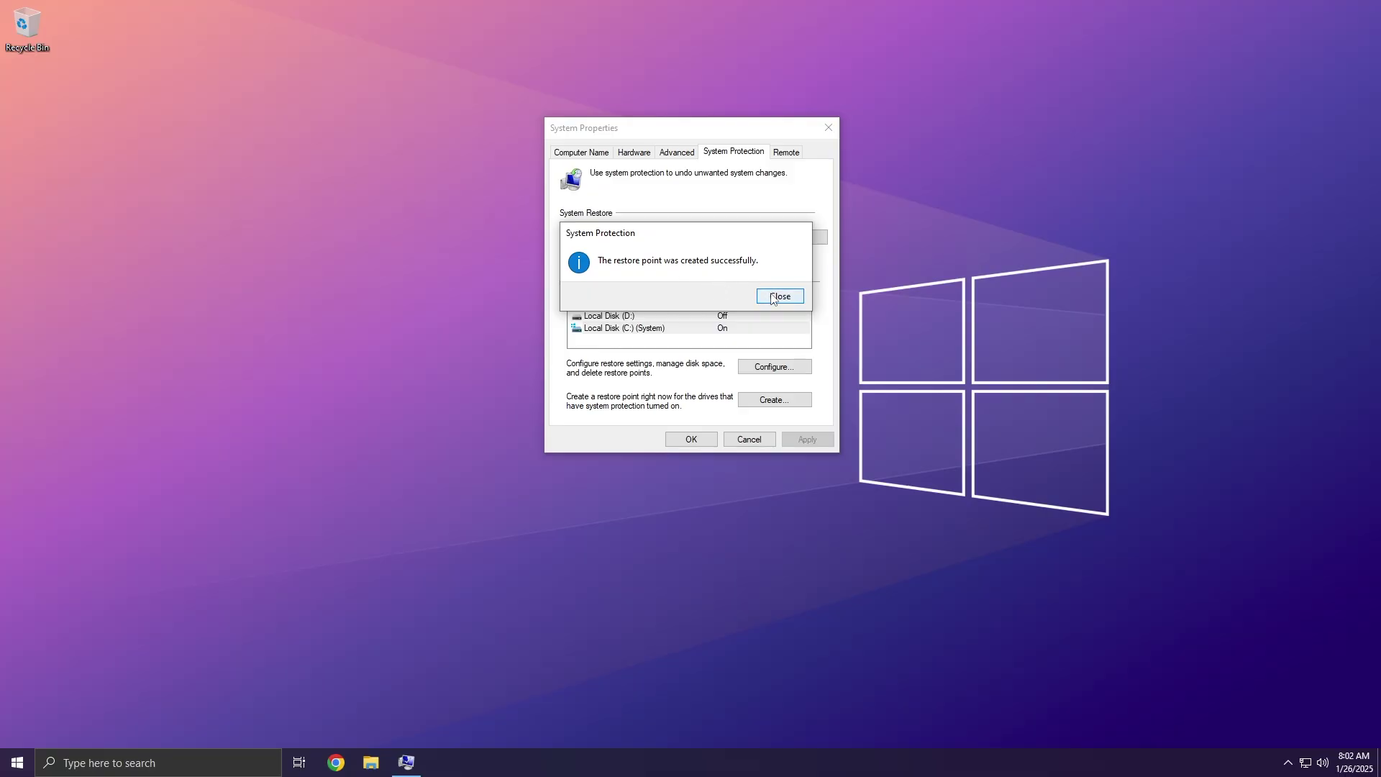
pyautogui.click(769, 295)
pyautogui.click(828, 127)
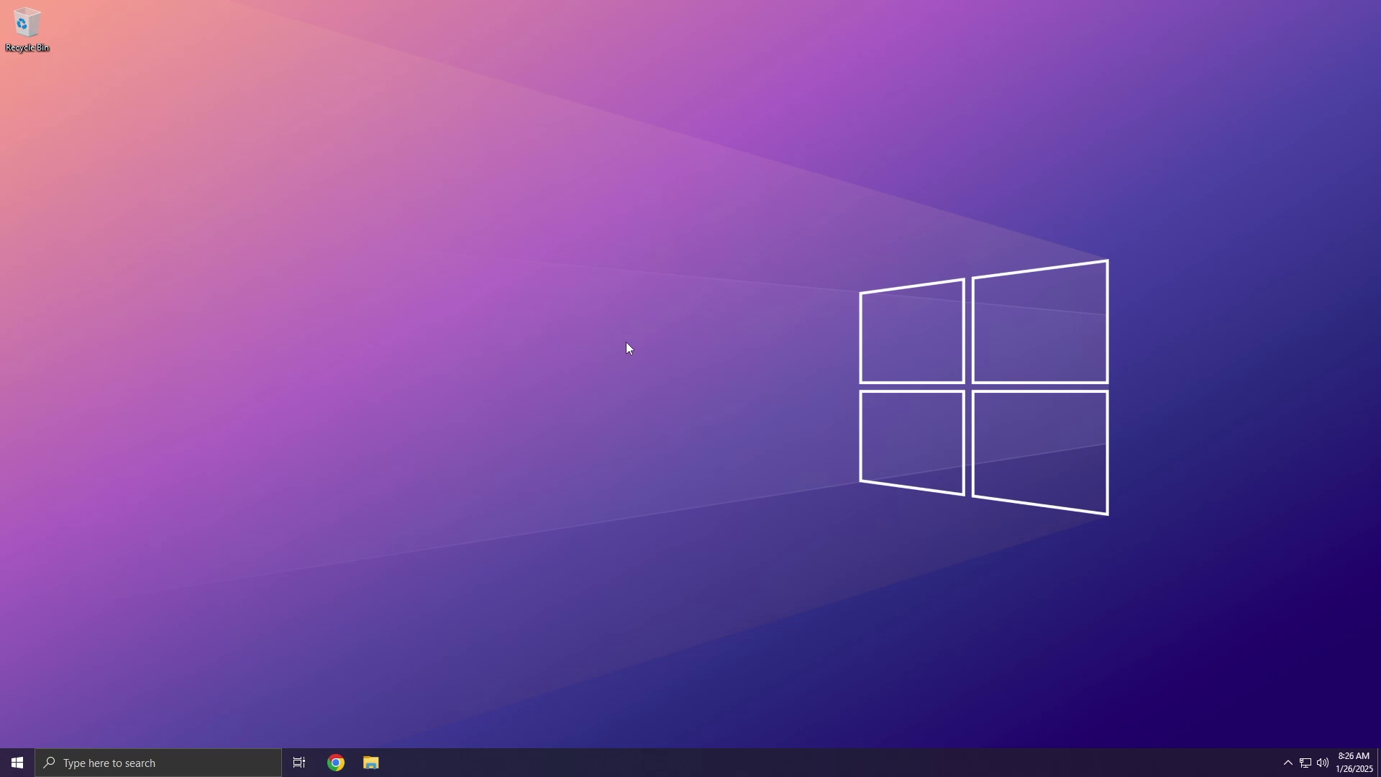
# Step: Search Windows for msconfig and open System Configuration
pyautogui.click(251, 755)
pyautogui.write('ms')
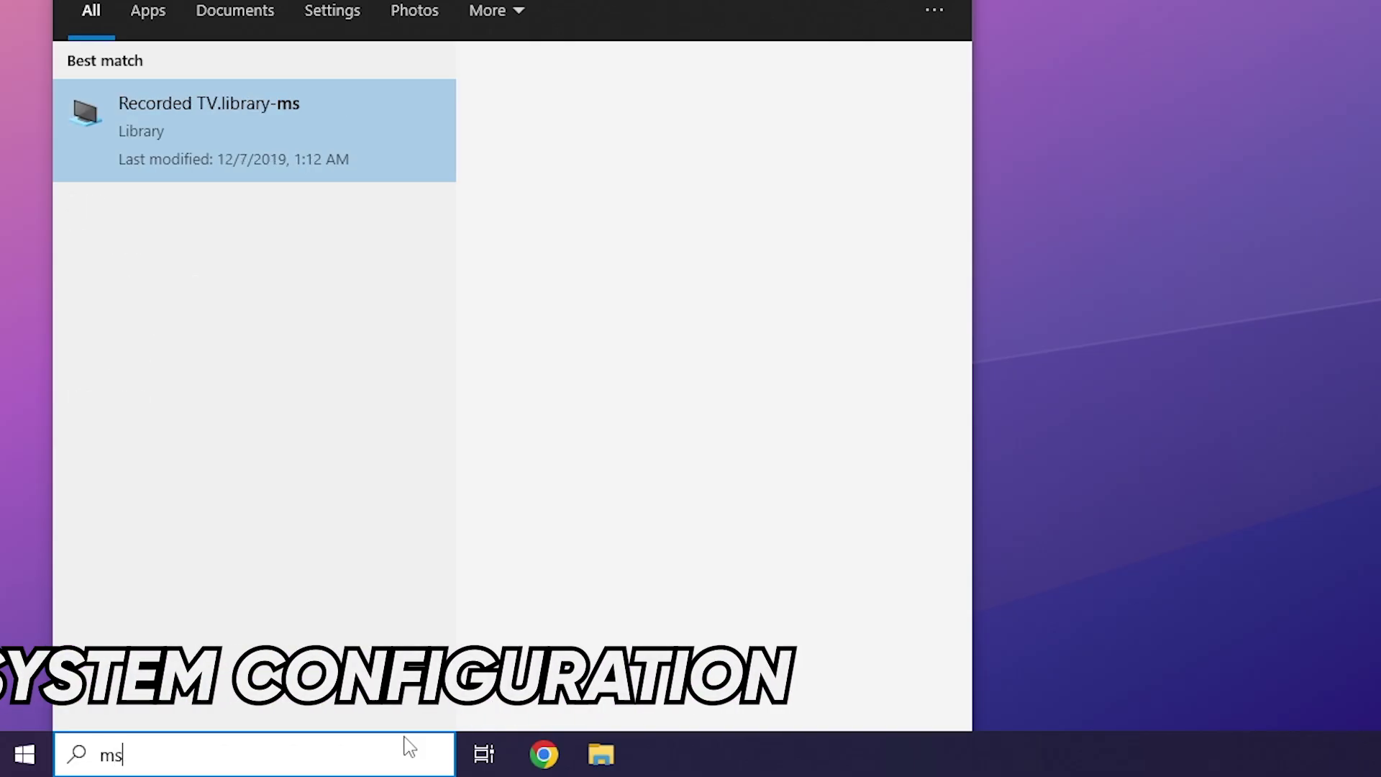
pyautogui.write('config')
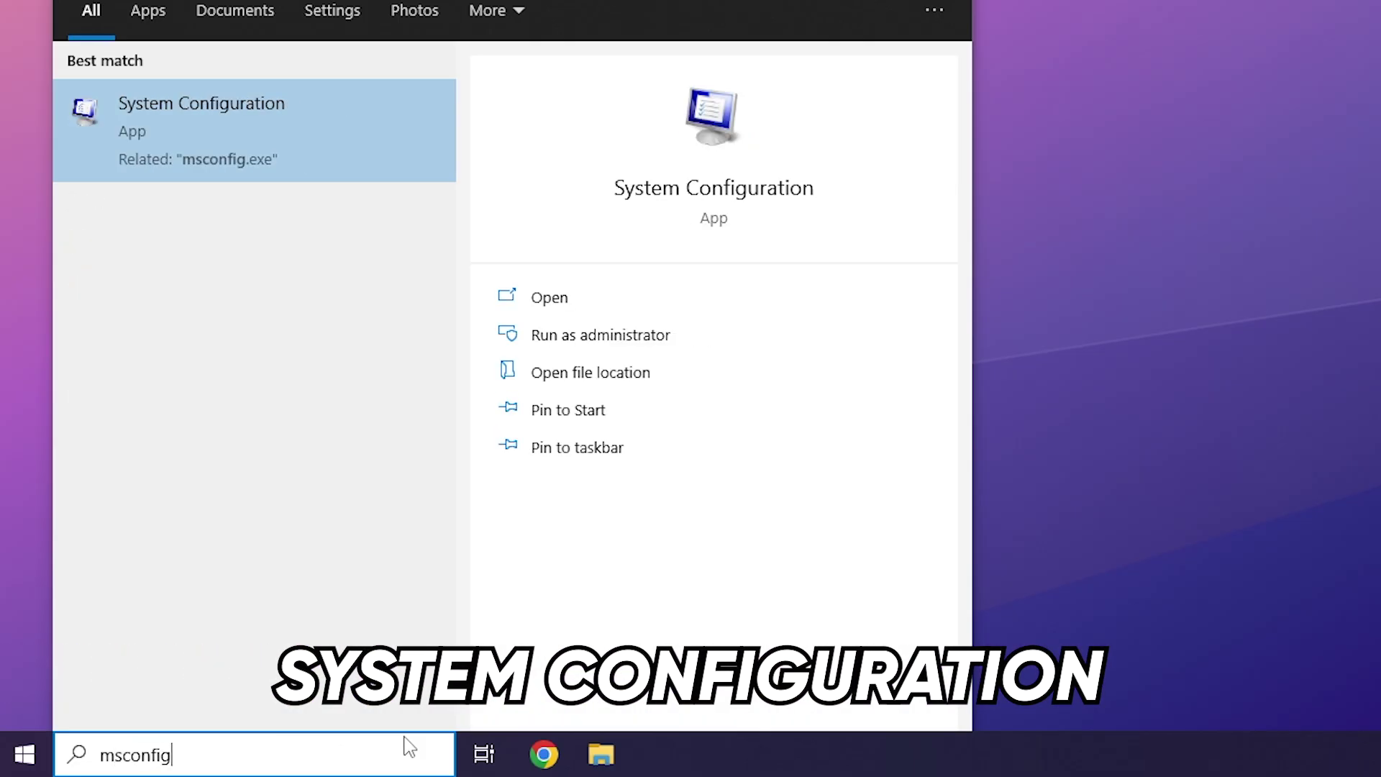
pyautogui.click(352, 135)
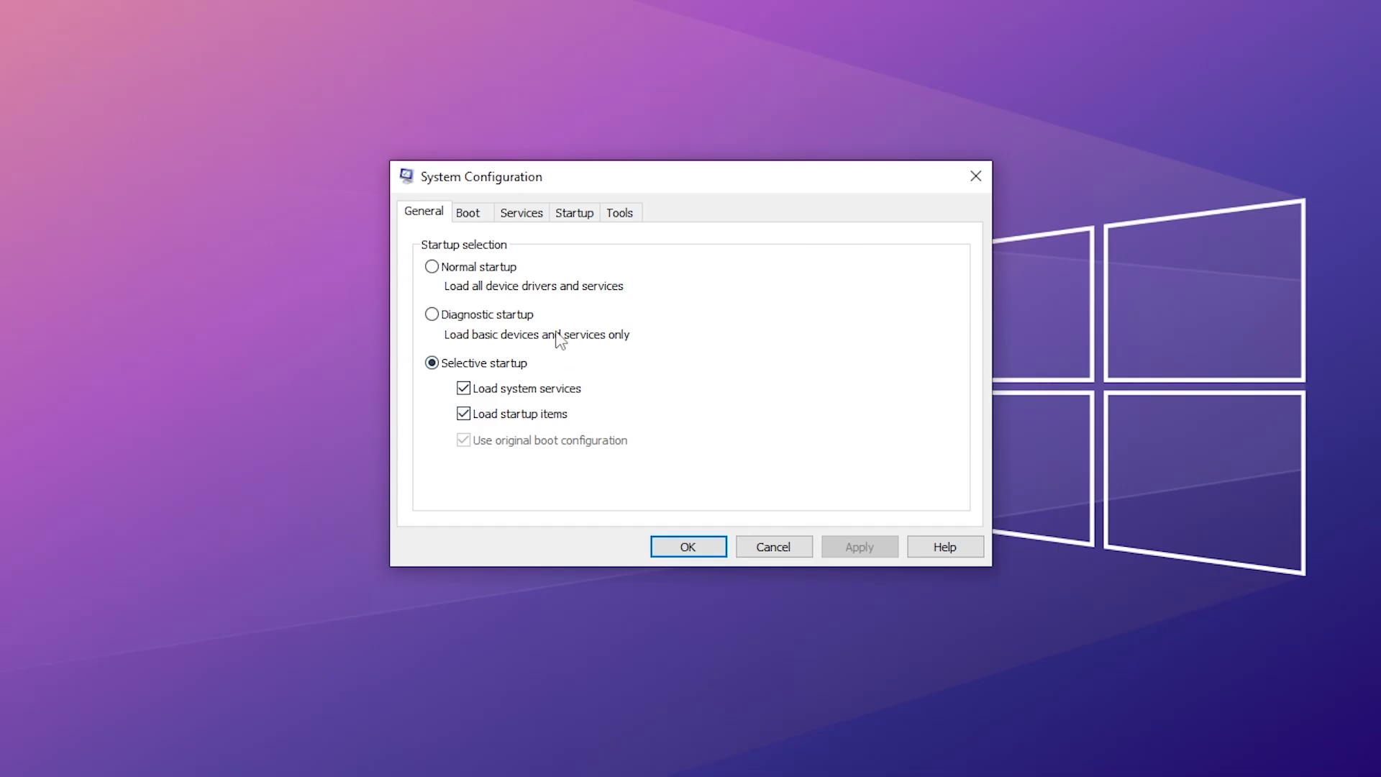
# Step: Enable the number of processors option in the advanced boot options and set it to 4
pyautogui.click(477, 216)
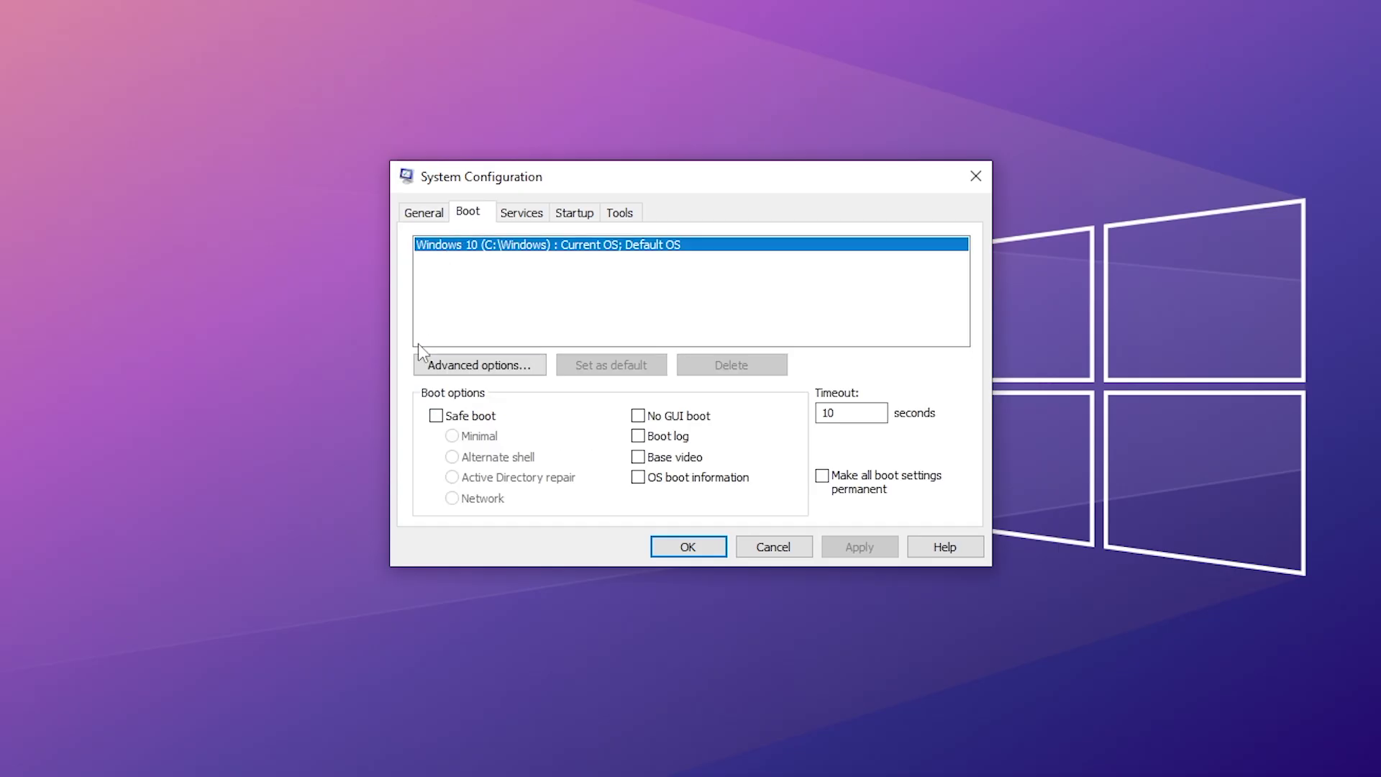
pyautogui.click(473, 366)
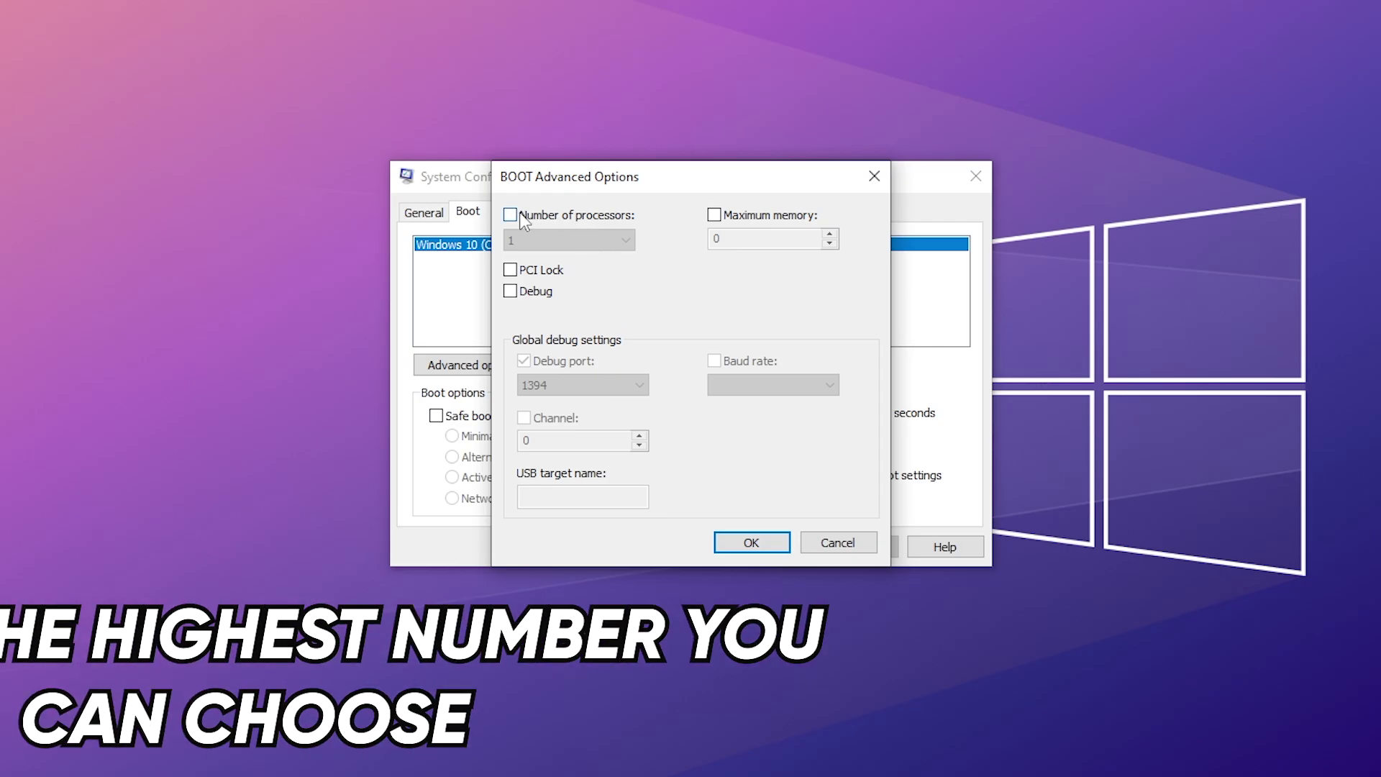
pyautogui.click(510, 214)
pyautogui.click(519, 240)
pyautogui.click(514, 300)
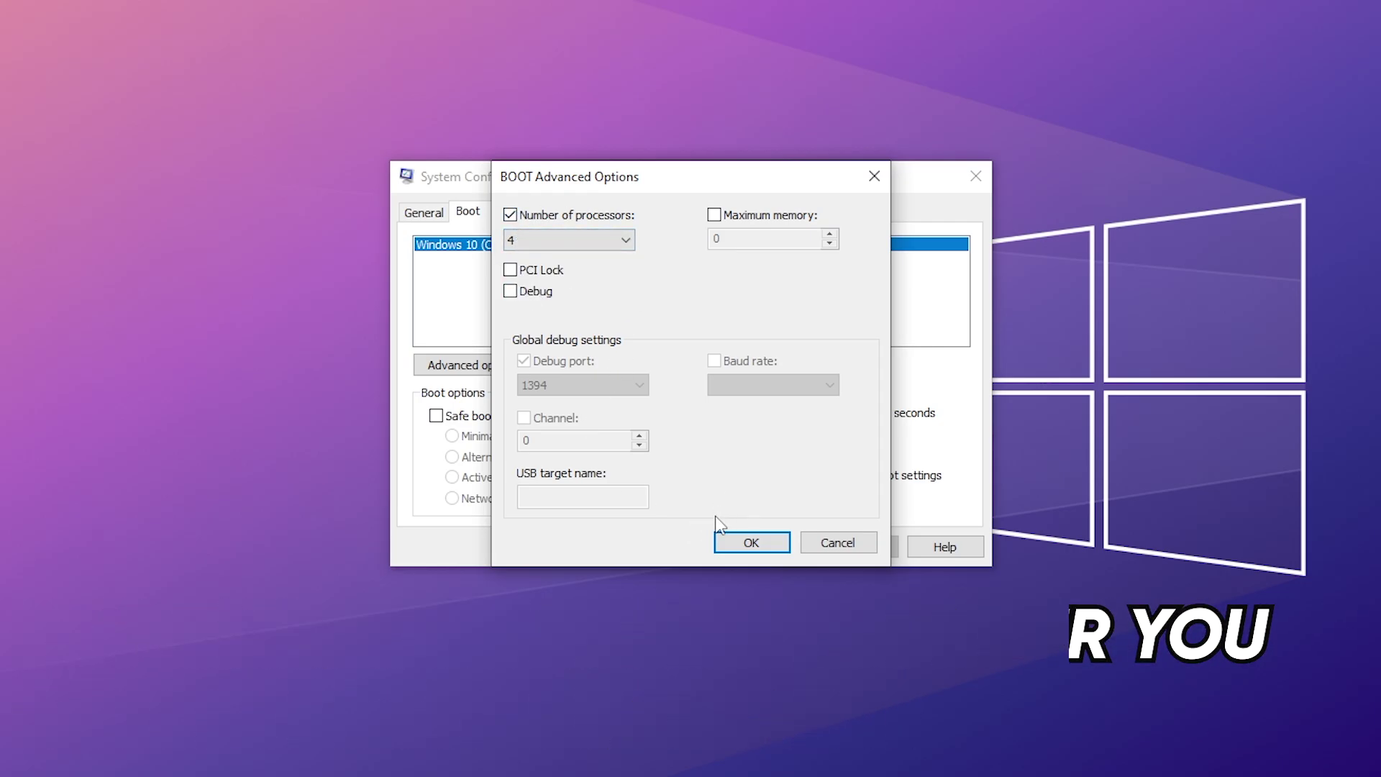
pyautogui.click(736, 540)
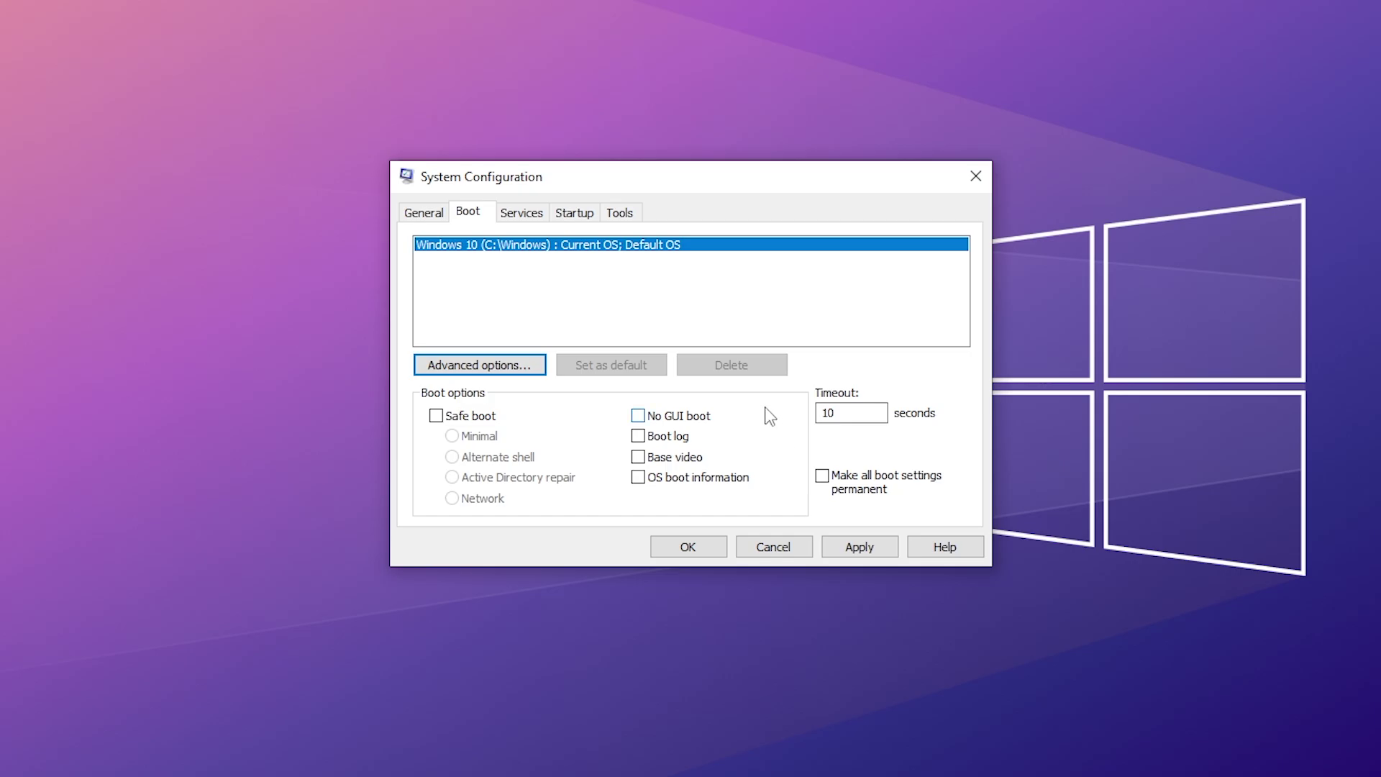
# Step: Hide all Microsoft services, disable the three Google services, apply the changes and exit System Configuration without restarting
pyautogui.click(518, 216)
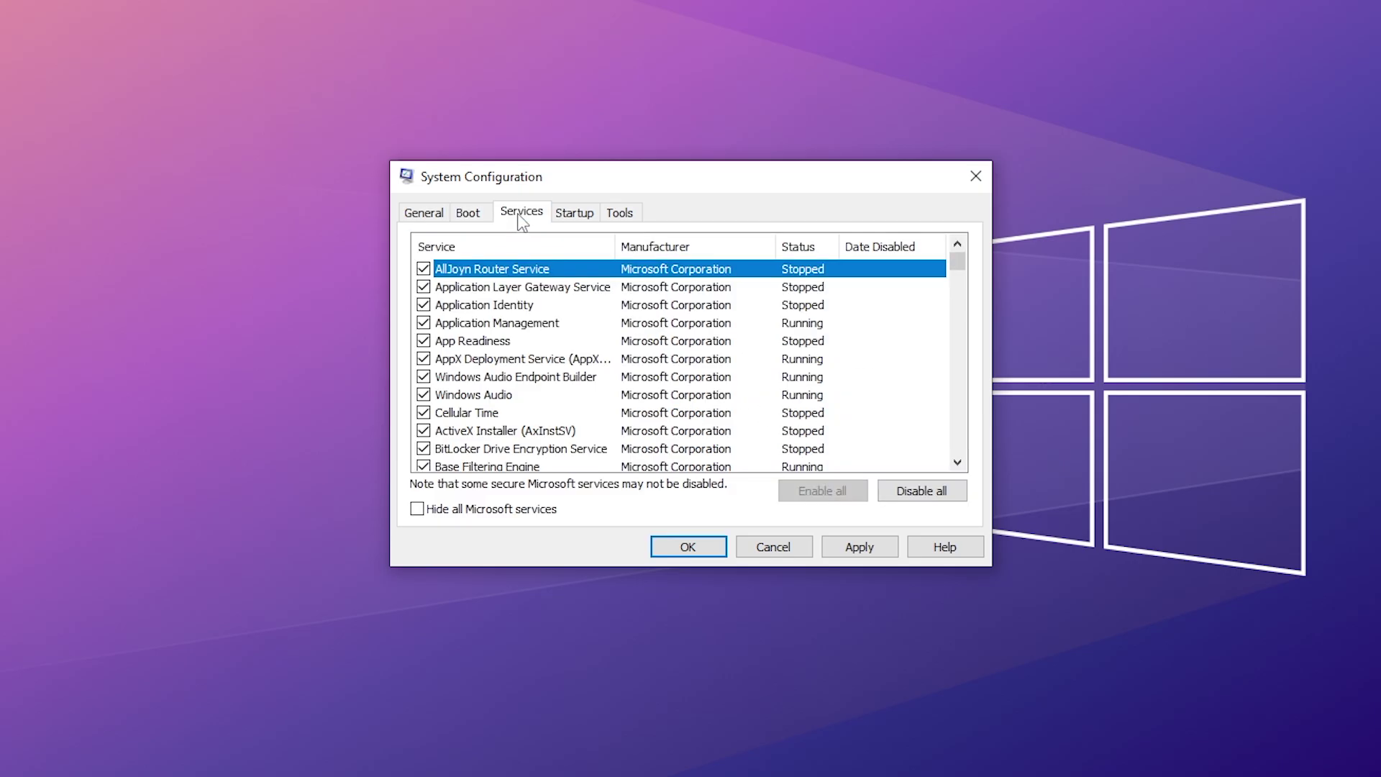
pyautogui.click(468, 510)
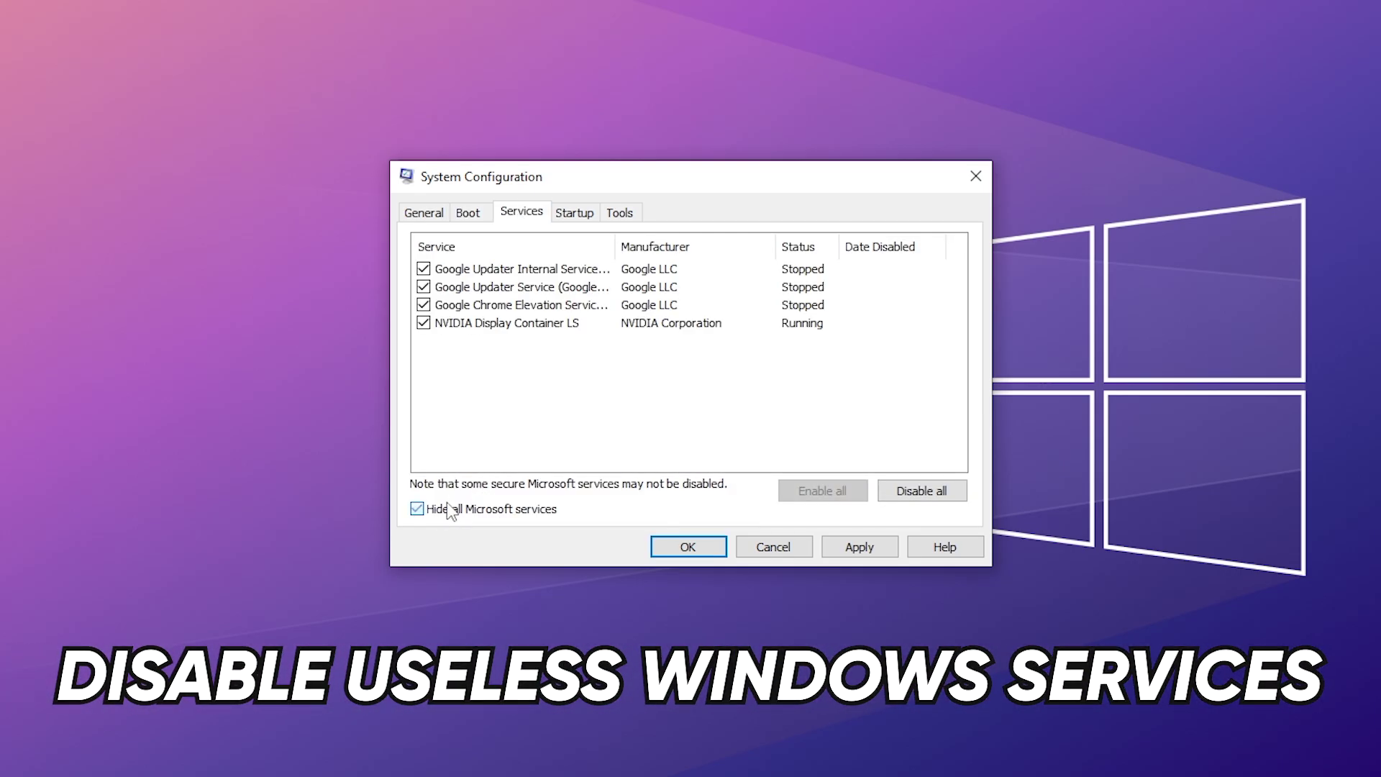
pyautogui.click(423, 269)
pyautogui.click(423, 287)
pyautogui.click(423, 305)
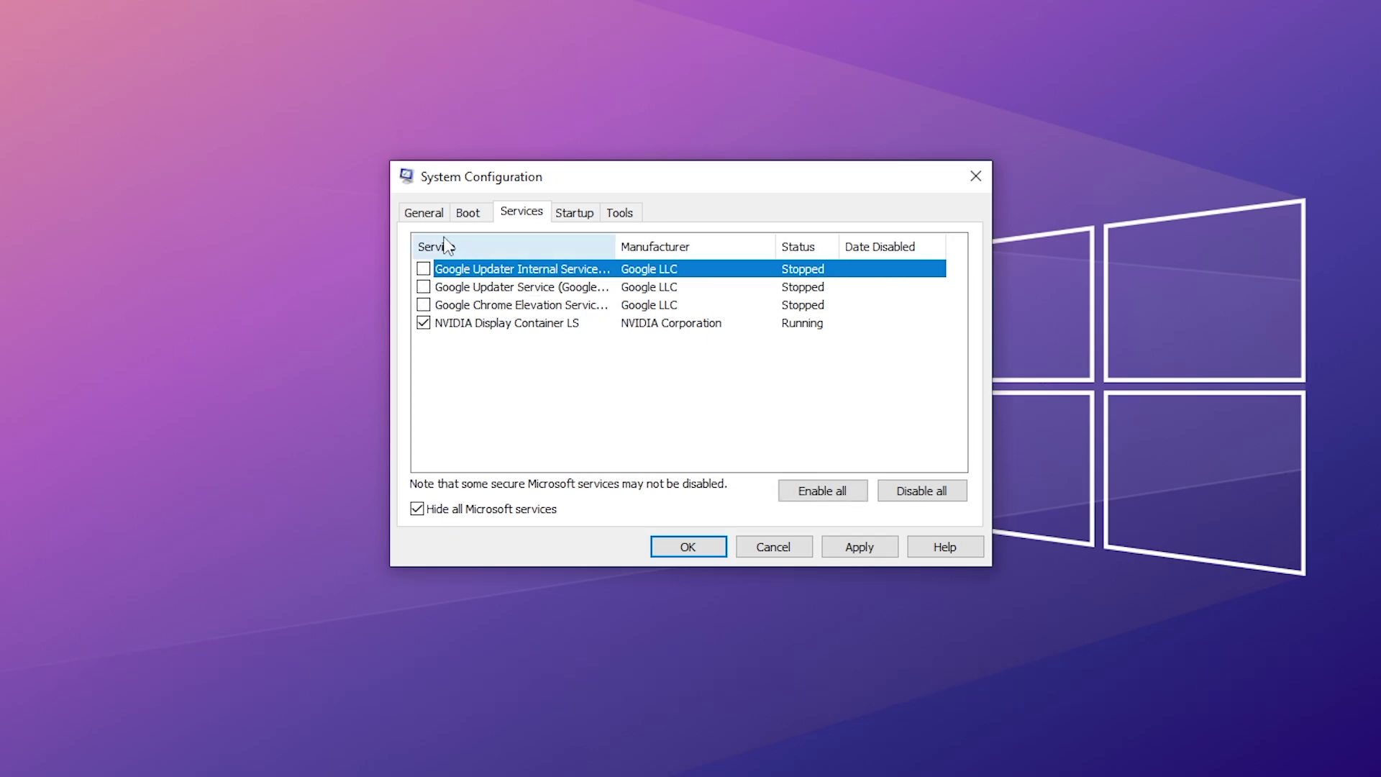
pyautogui.click(840, 545)
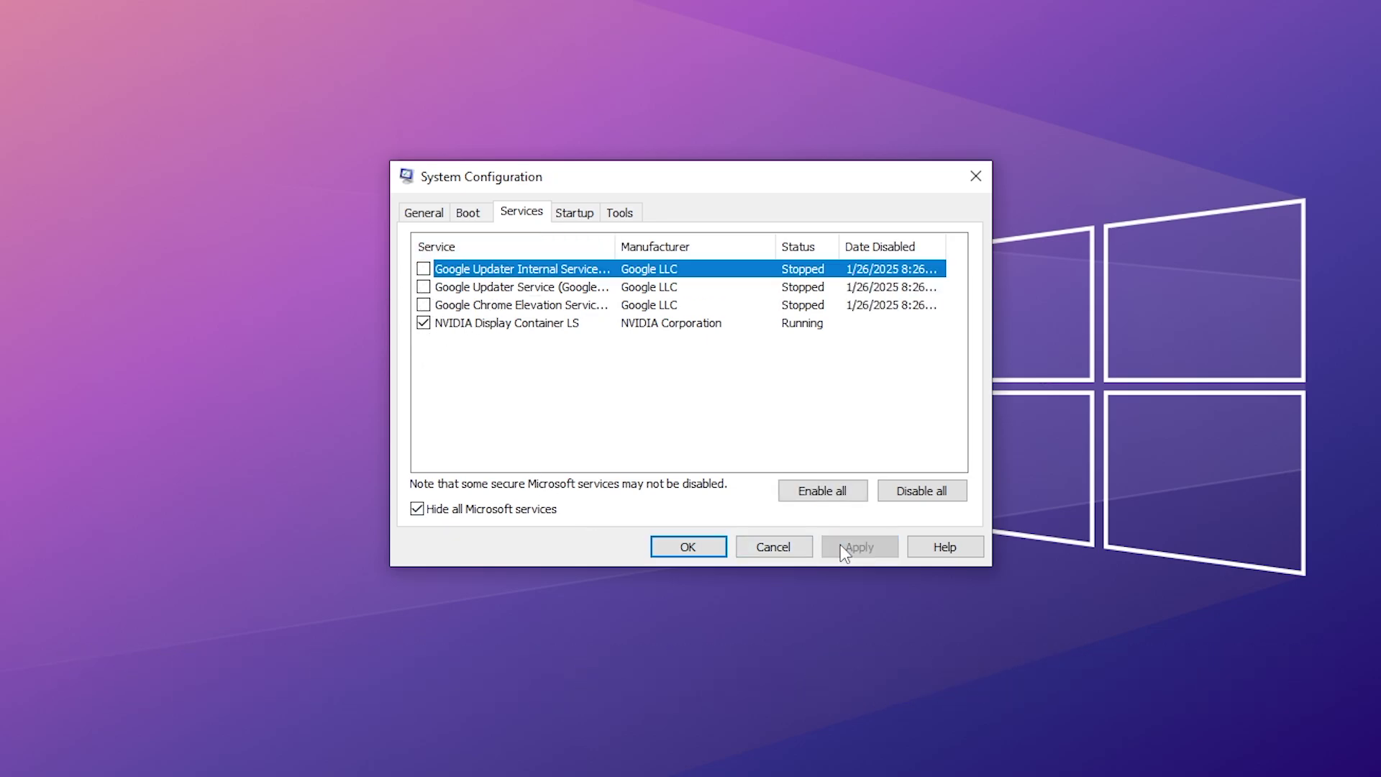
pyautogui.click(667, 548)
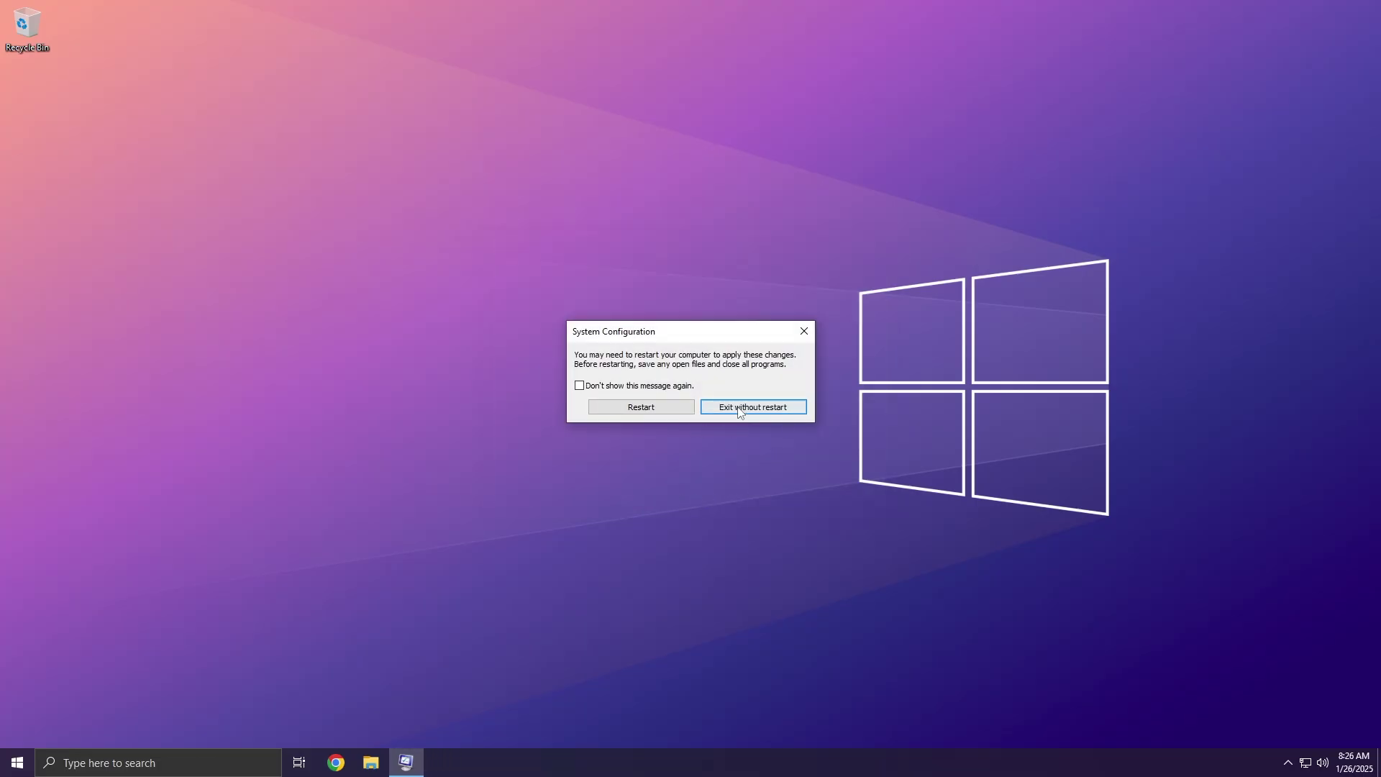
pyautogui.click(740, 409)
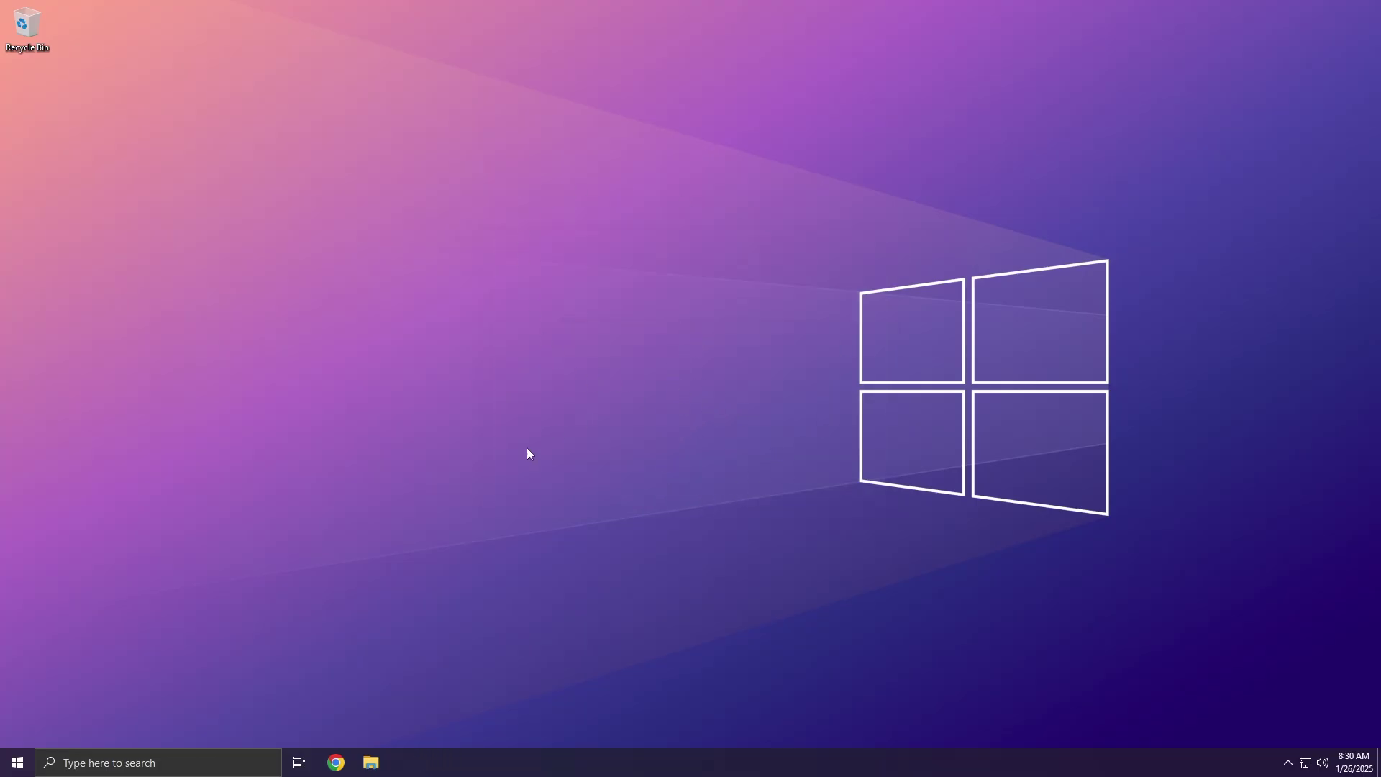
# Step: Search Windows for Device Manager, open it and collapse the Other devices category
pyautogui.click(277, 762)
pyautogui.write('devi')
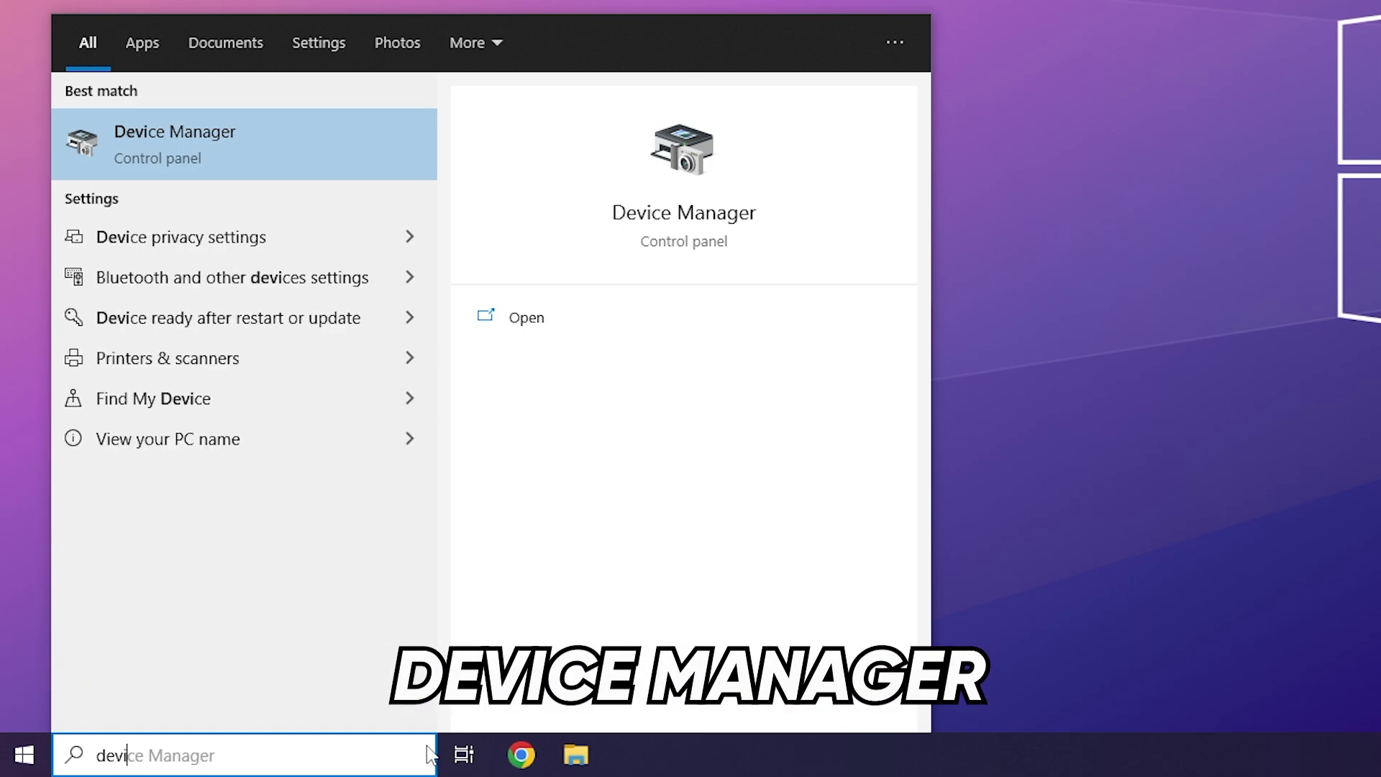
pyautogui.write('ce man')
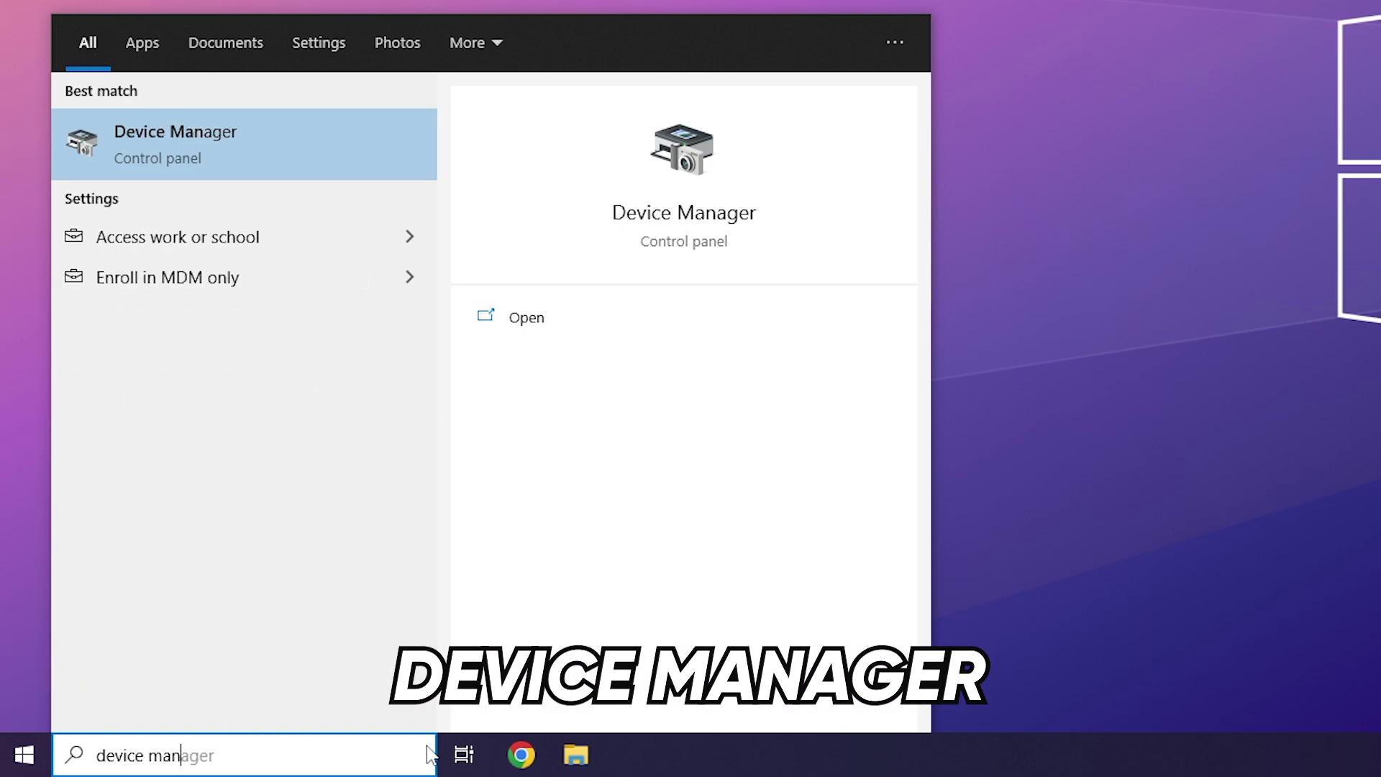
pyautogui.write('ager')
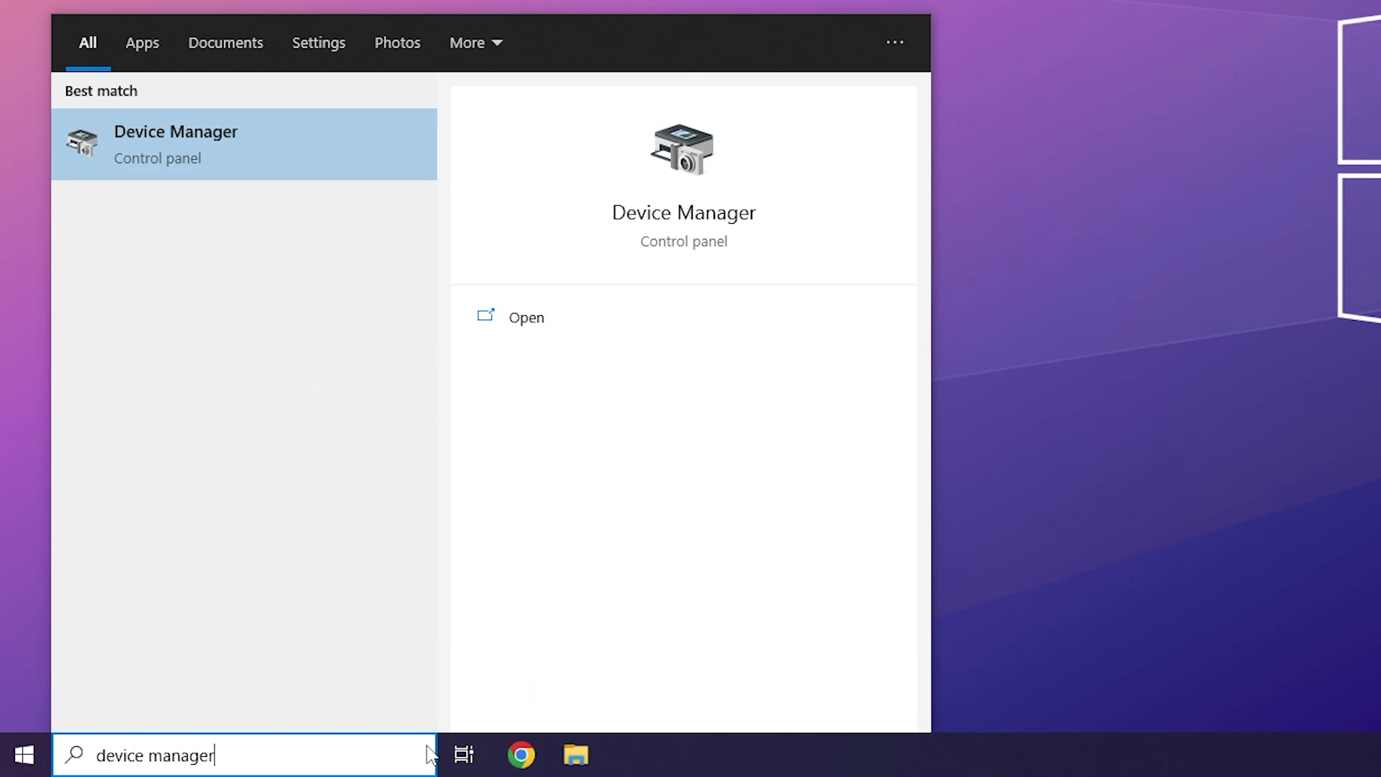
pyautogui.click(205, 151)
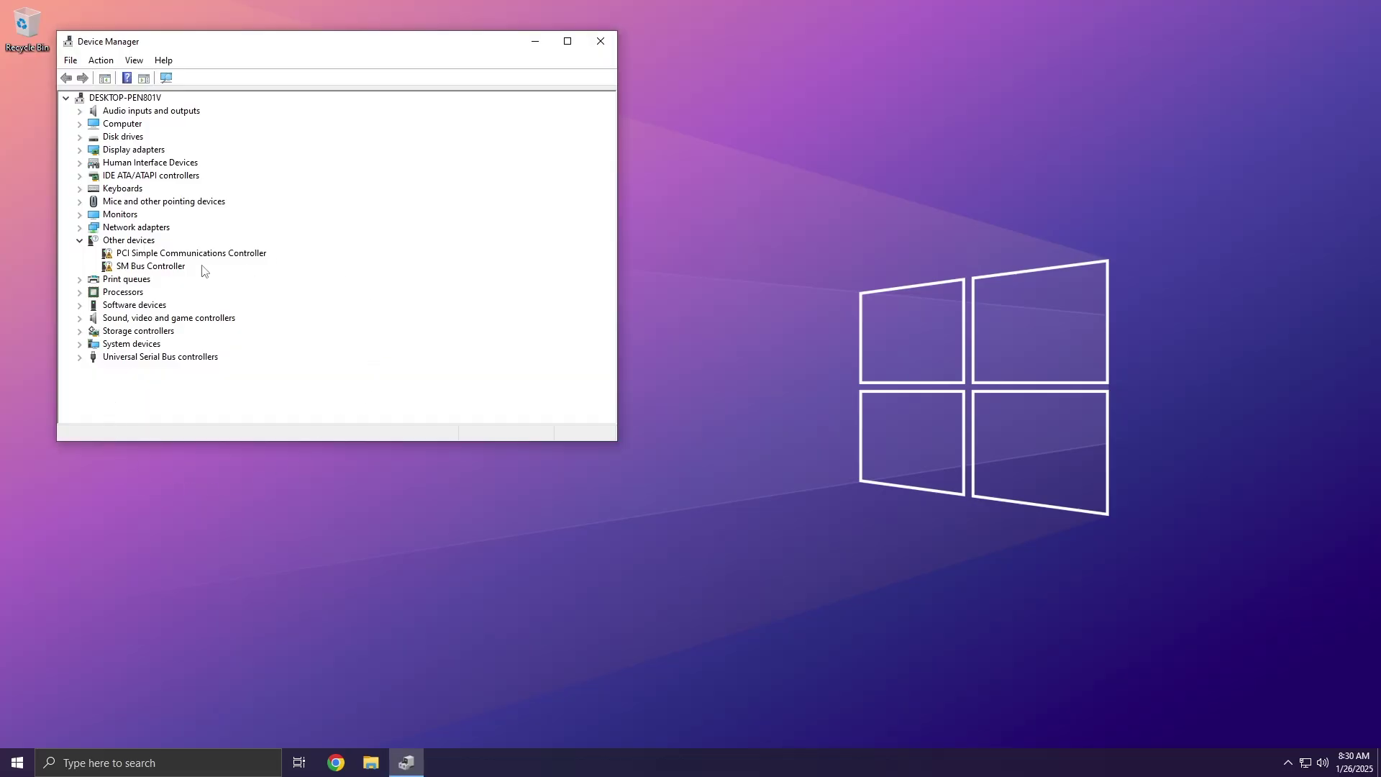
pyautogui.click(81, 242)
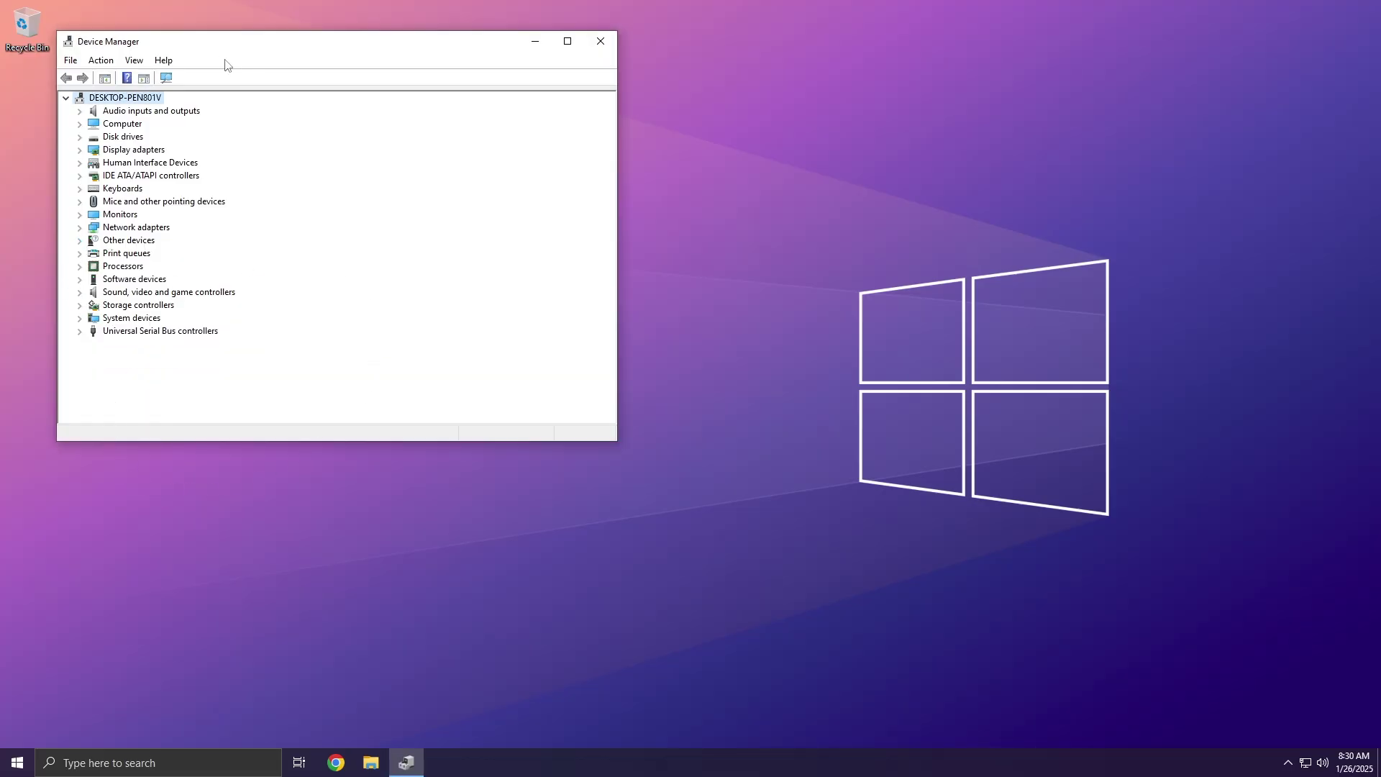
pyautogui.moveTo(194, 45); pyautogui.dragTo(476, 124)
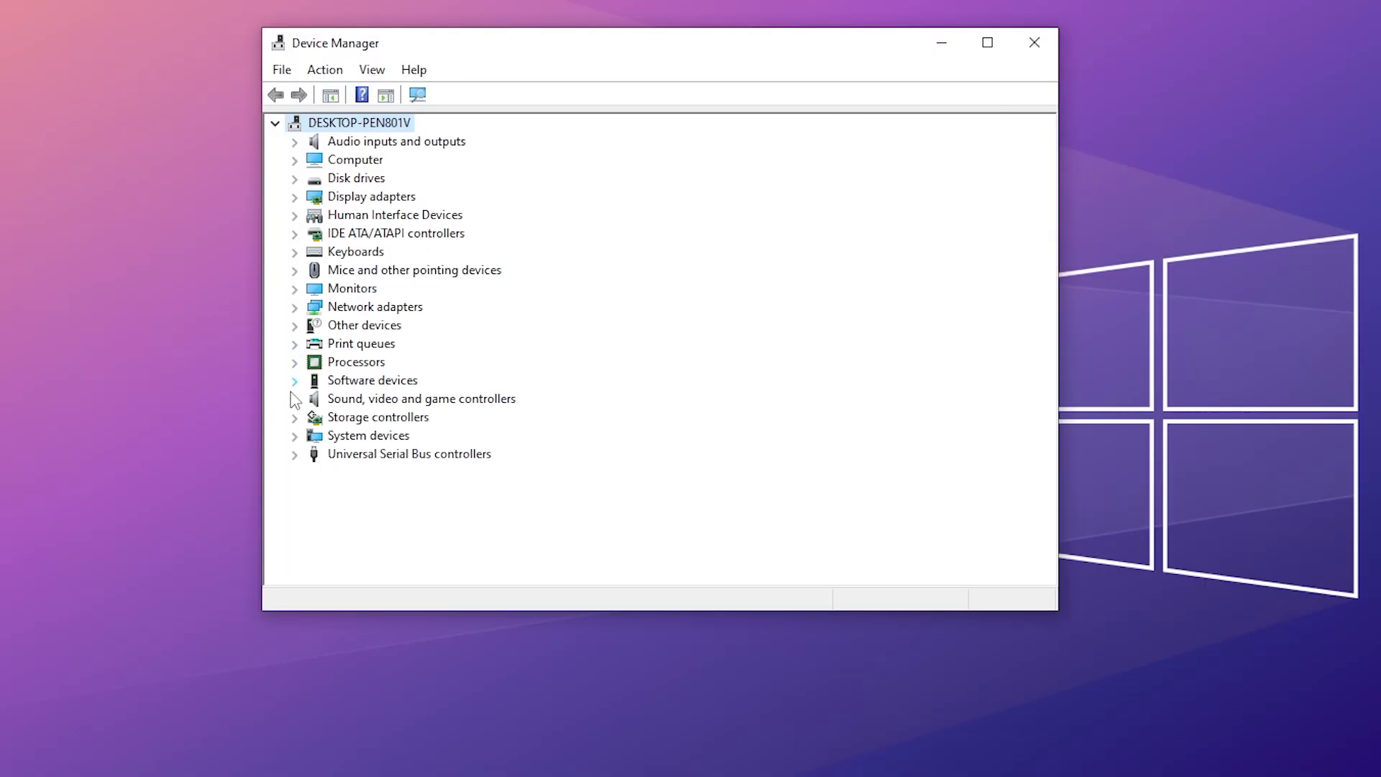
# Step: Disable the High precision event timer under System devices through its driver properties, and close Device Manager
pyautogui.click(294, 437)
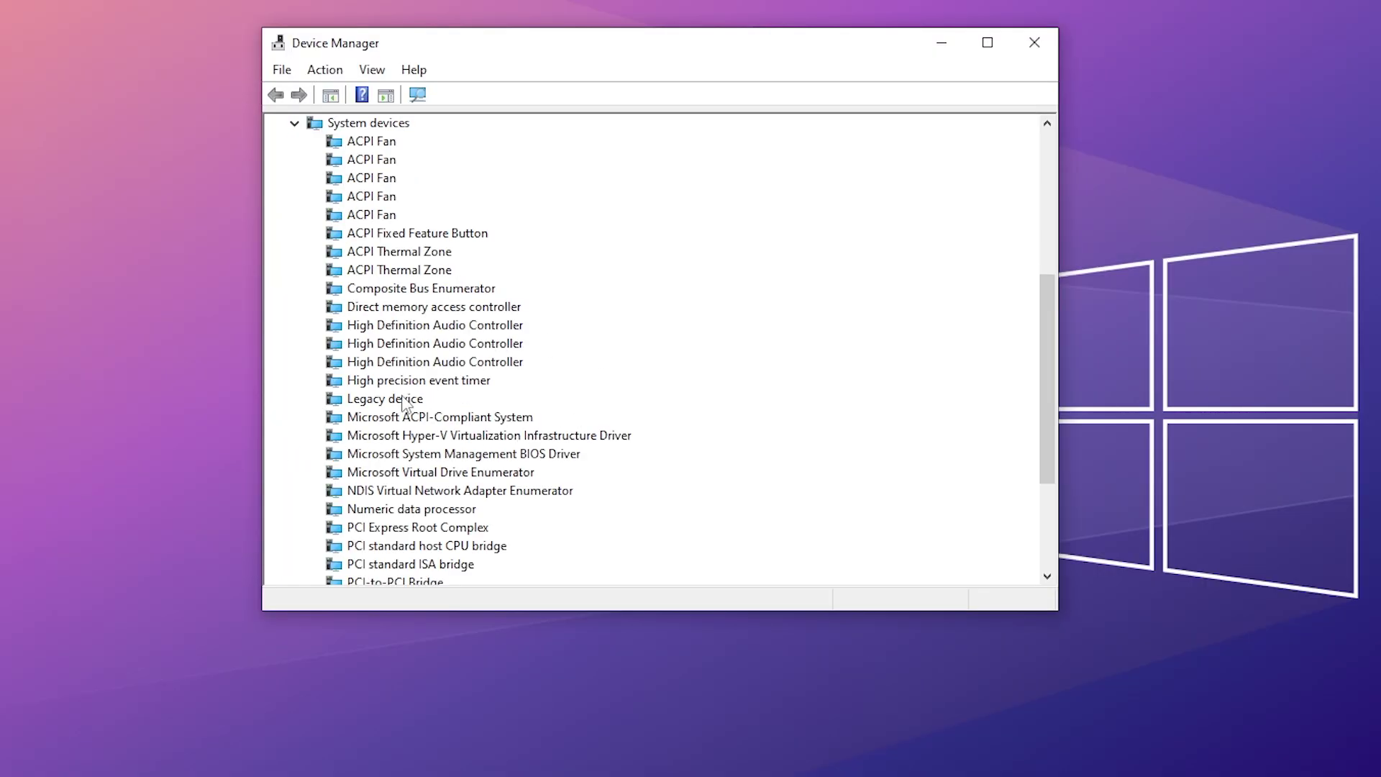
pyautogui.click(440, 383)
pyautogui.rightClick(417, 385)
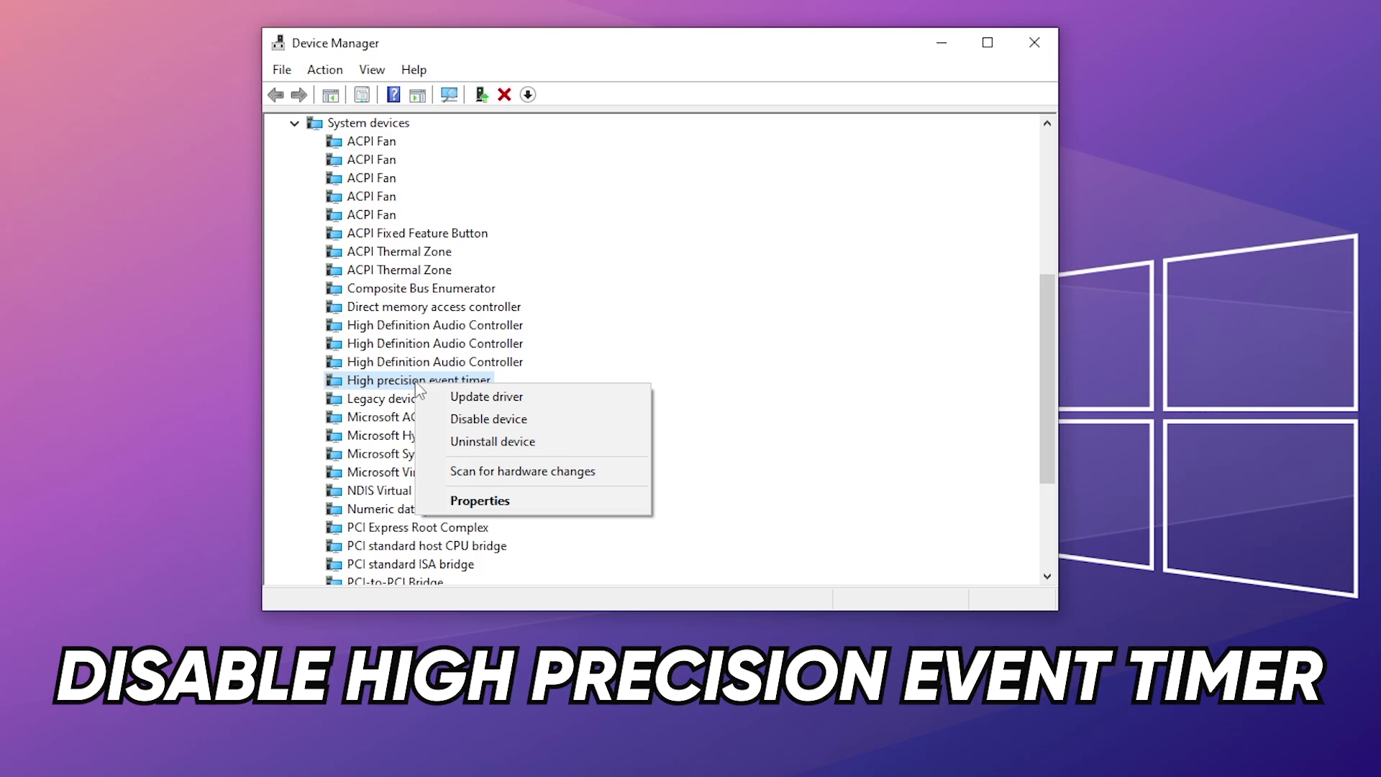
pyautogui.click(481, 501)
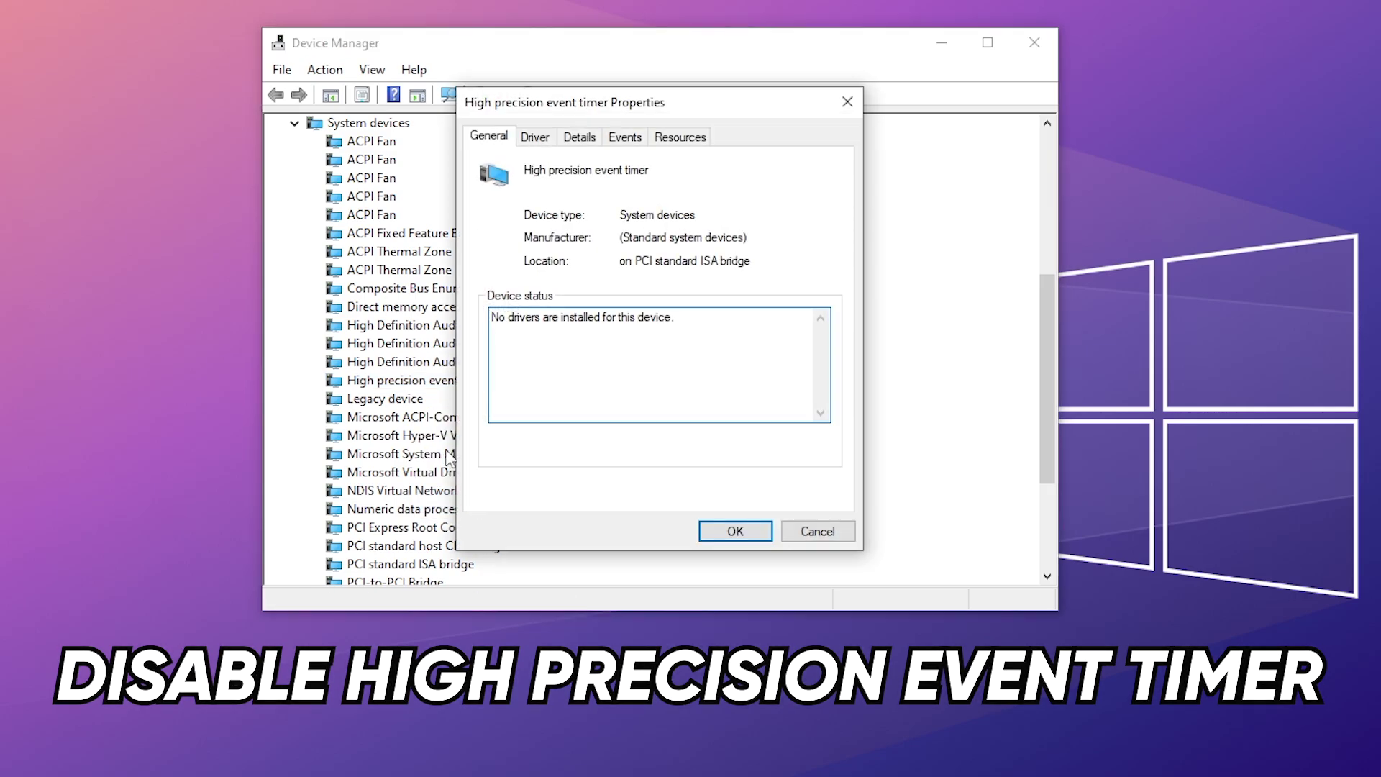
pyautogui.click(536, 137)
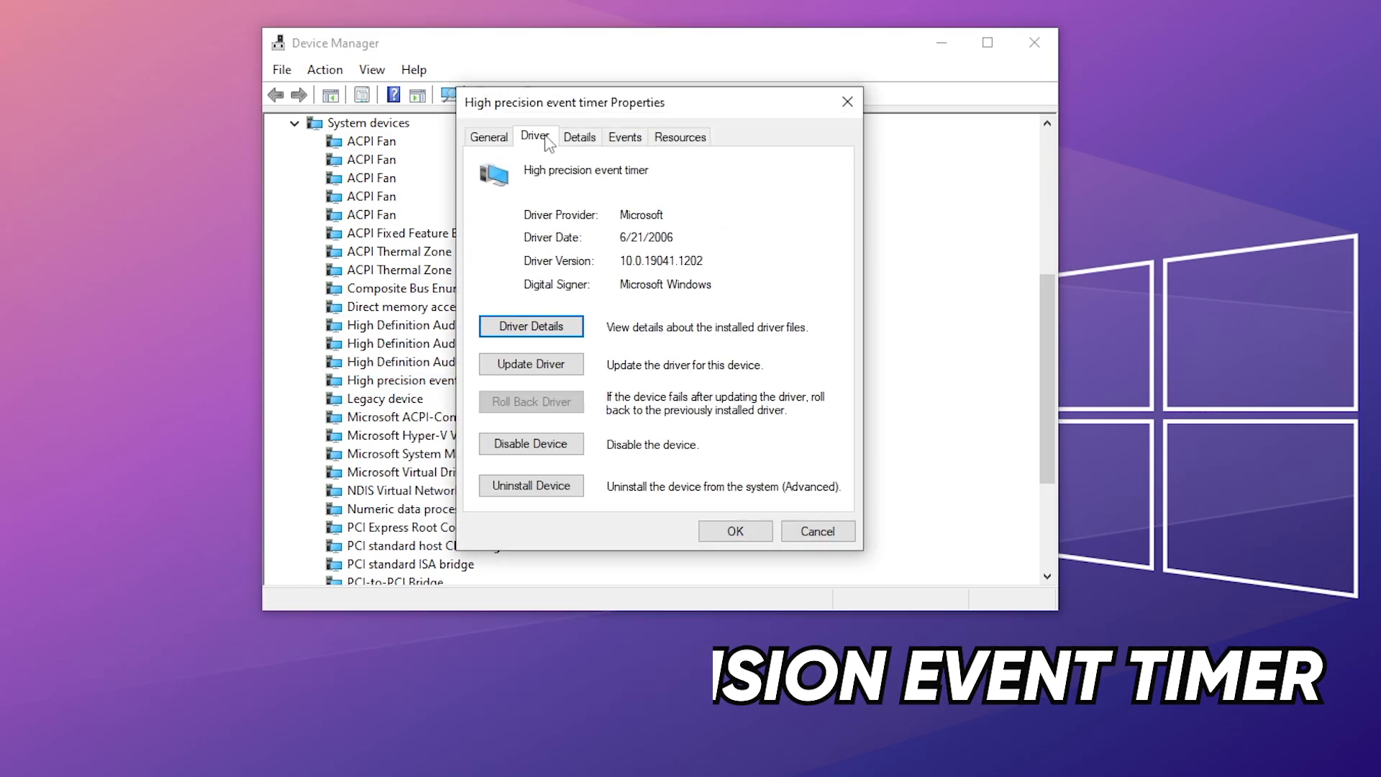
pyautogui.click(508, 449)
pyautogui.click(800, 426)
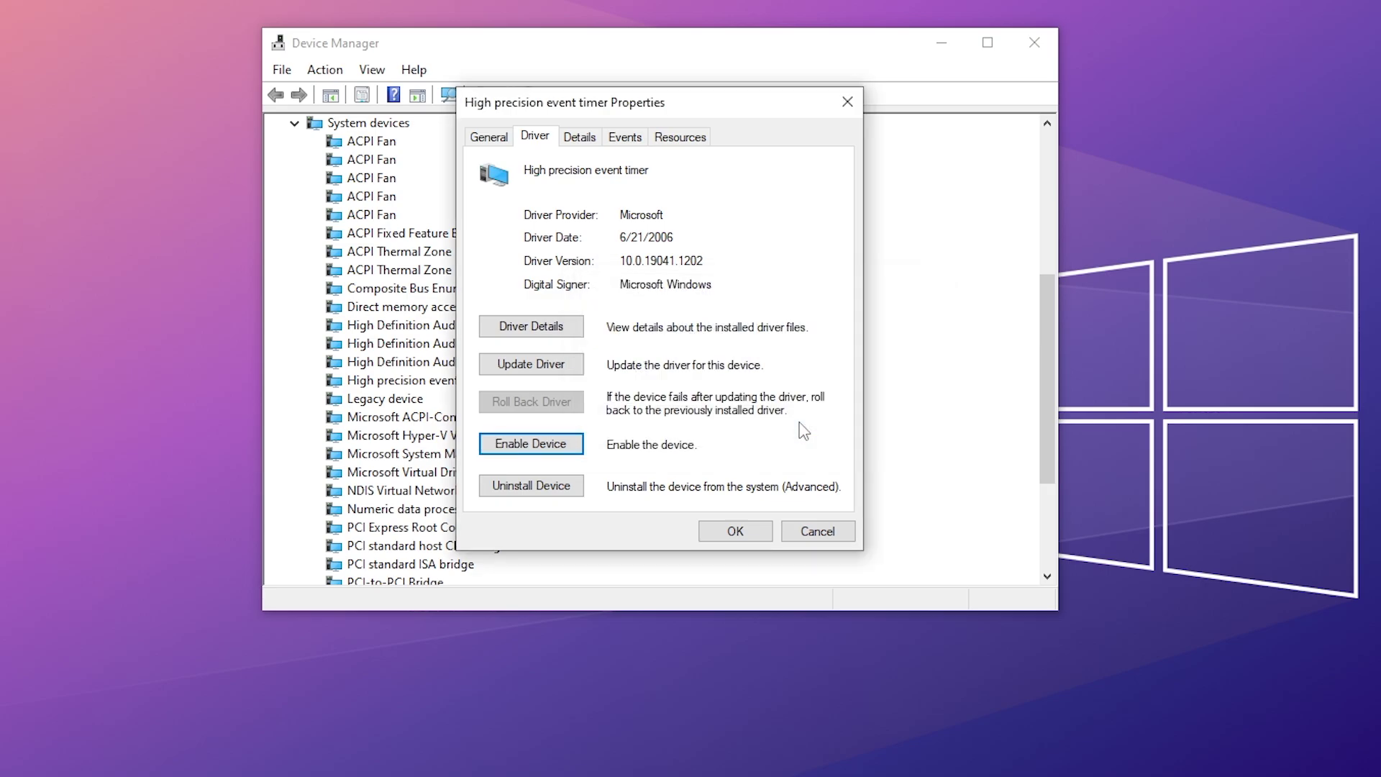
pyautogui.click(750, 529)
pyautogui.scroll(-2, 621, 434)
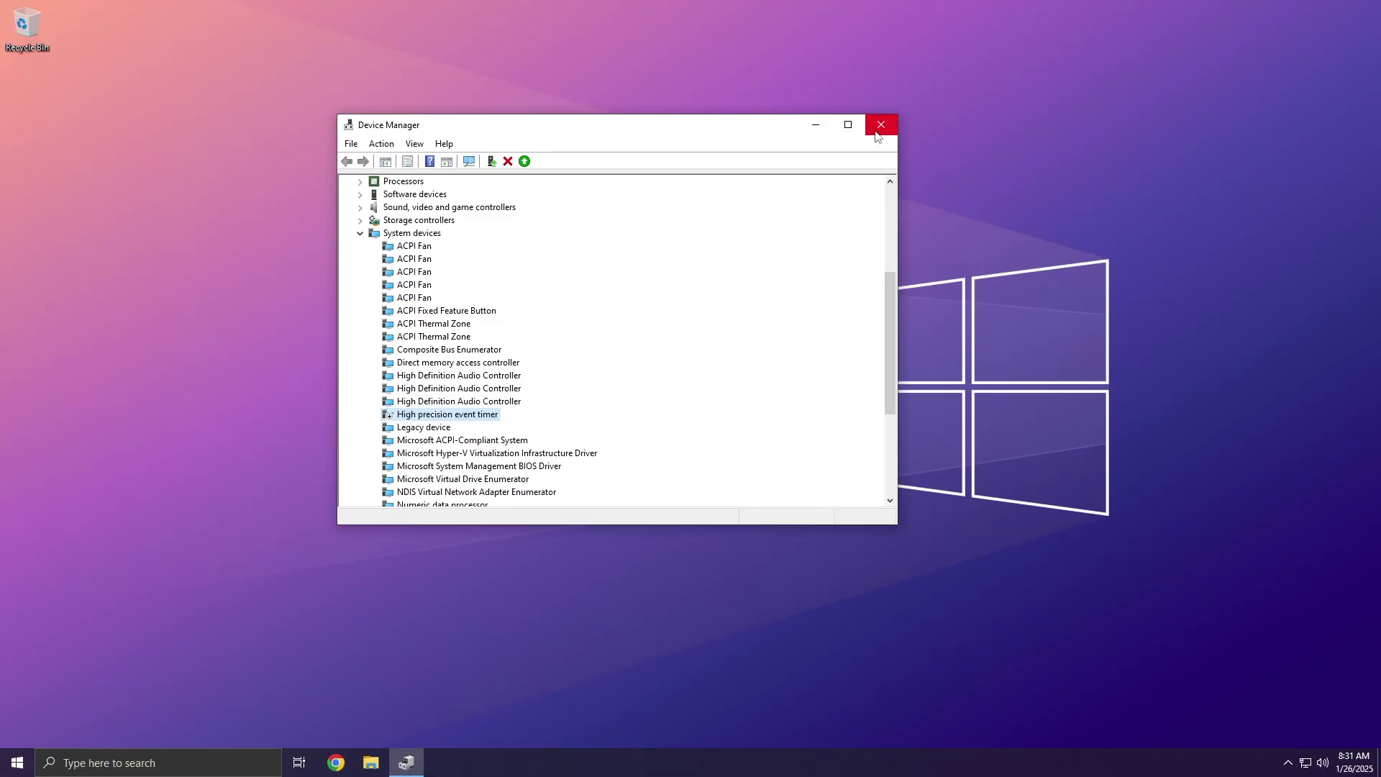
pyautogui.click(879, 126)
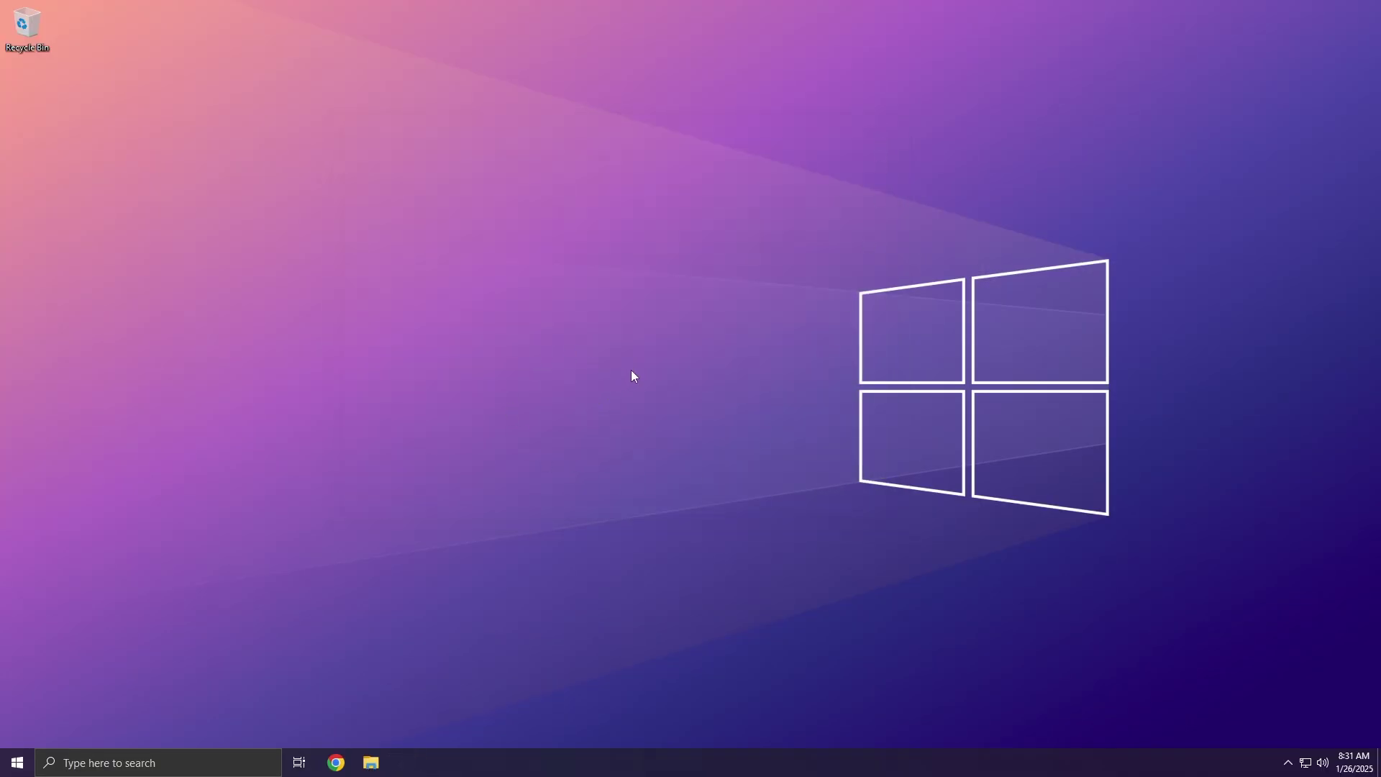
# Step: Search Windows for "background apps", open the Background apps settings and turn off letting apps run in the background
pyautogui.click(231, 761)
pyautogui.write('backg')
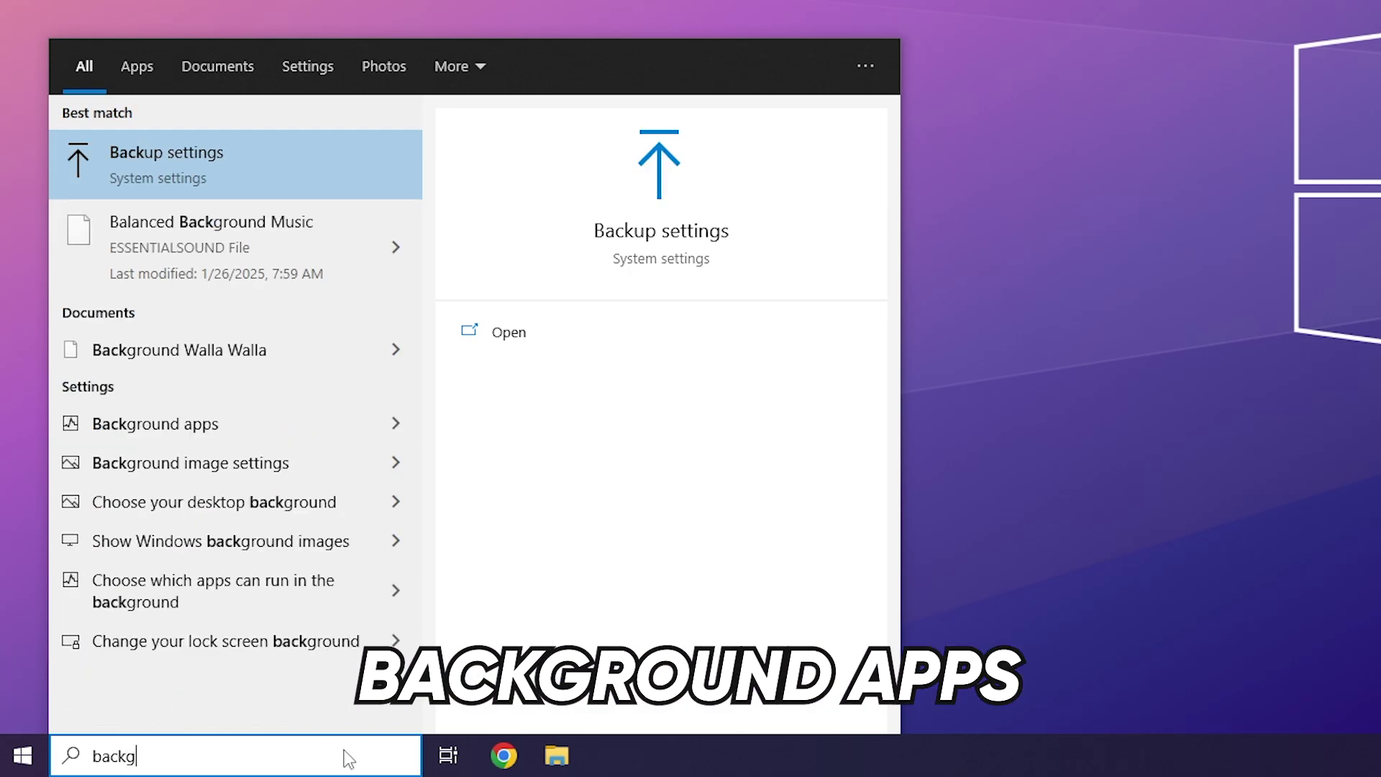
pyautogui.write('round')
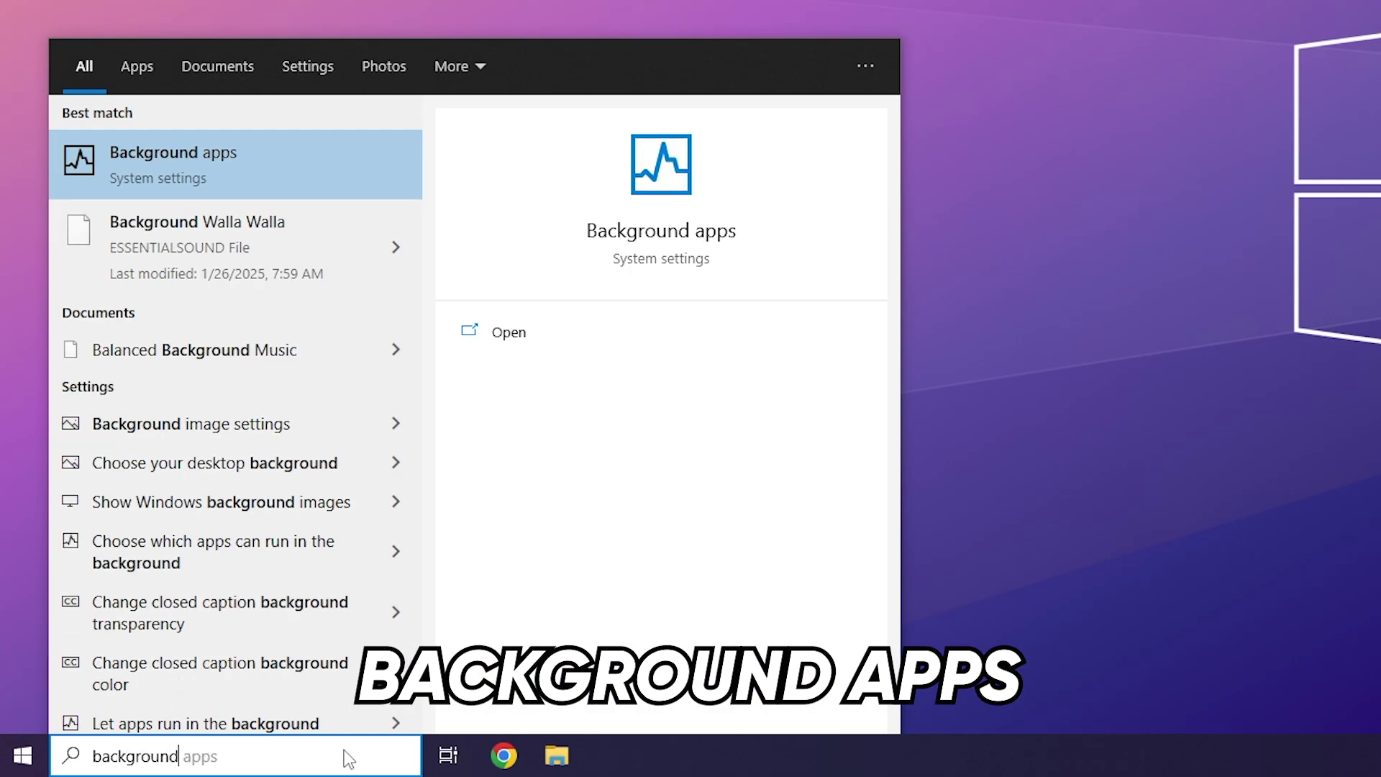
pyautogui.write(' apps')
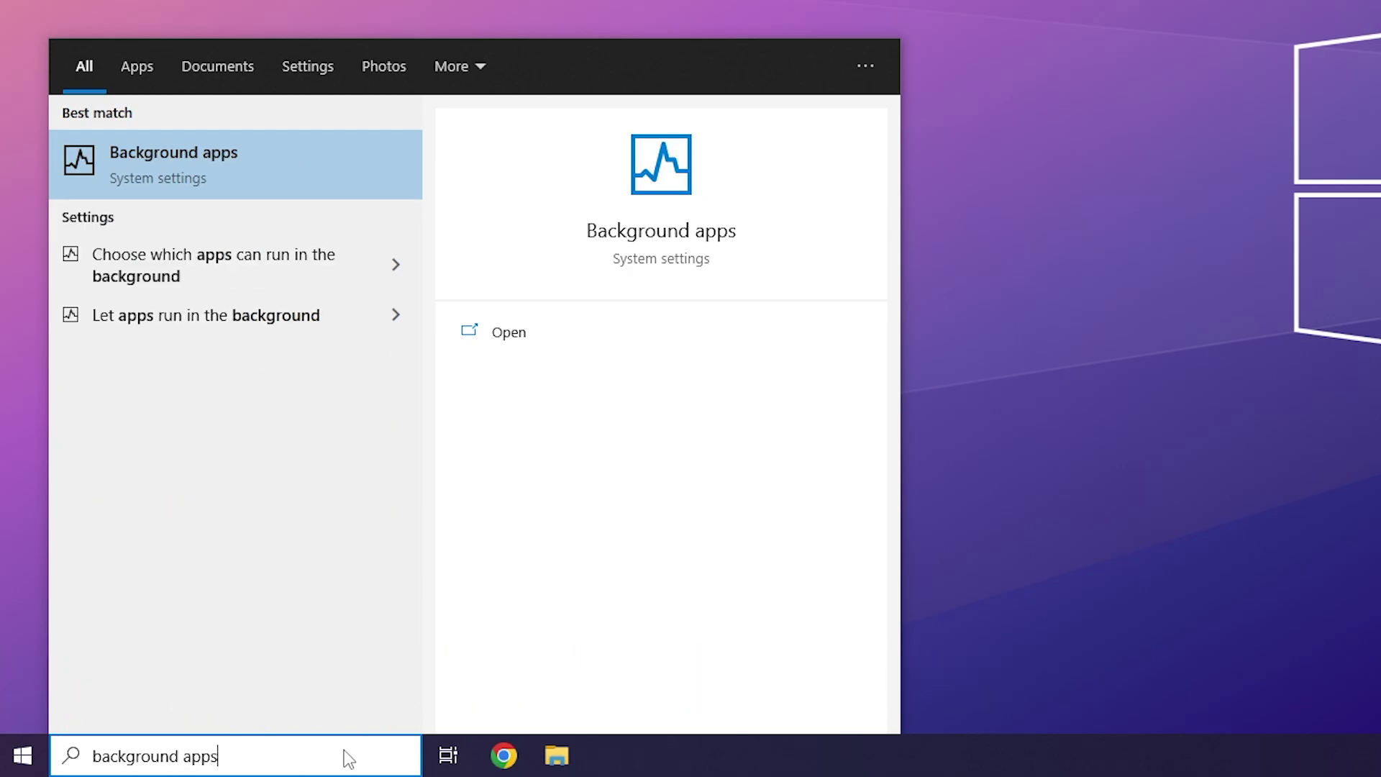
pyautogui.click(321, 173)
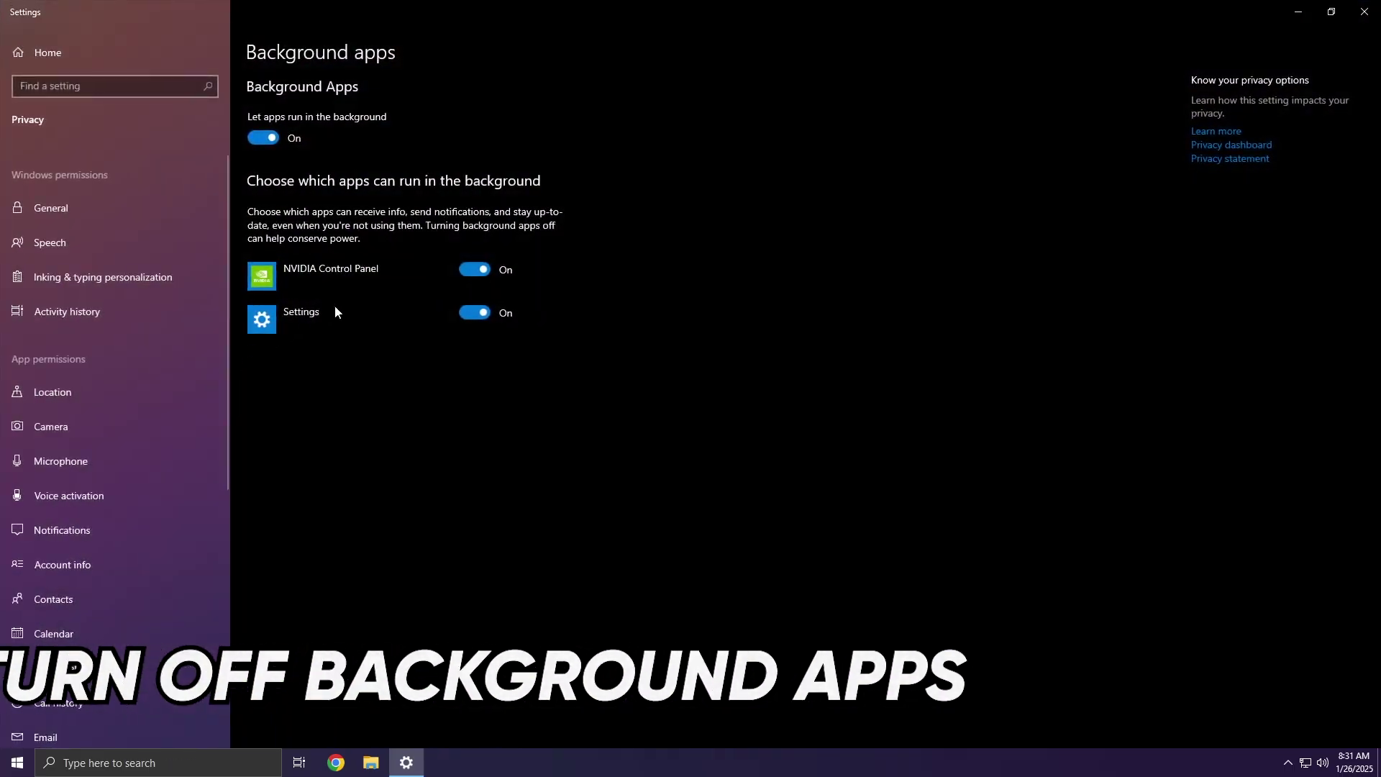
pyautogui.click(264, 139)
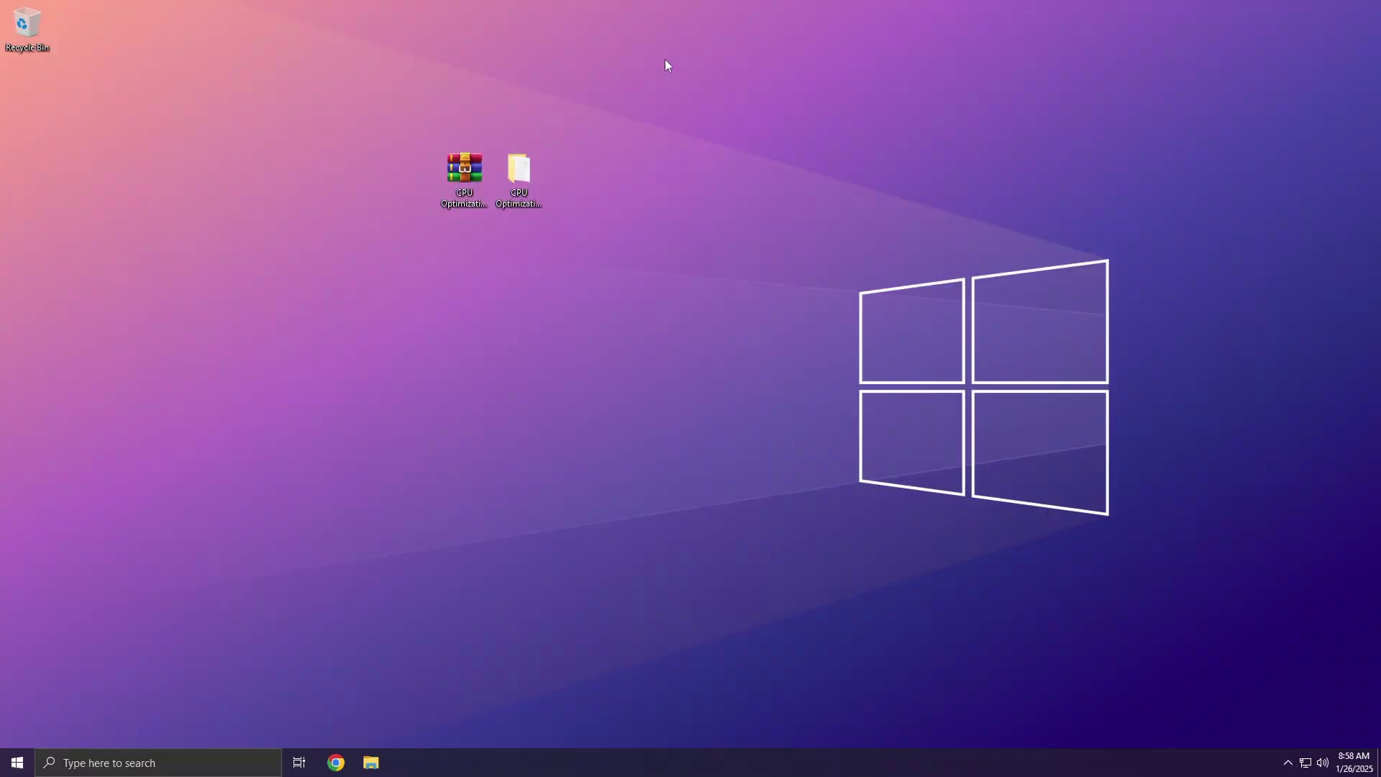
# Step: Open the extracted CPU Optimization Pack folder on the desktop and maximize its window
pyautogui.click(460, 171)
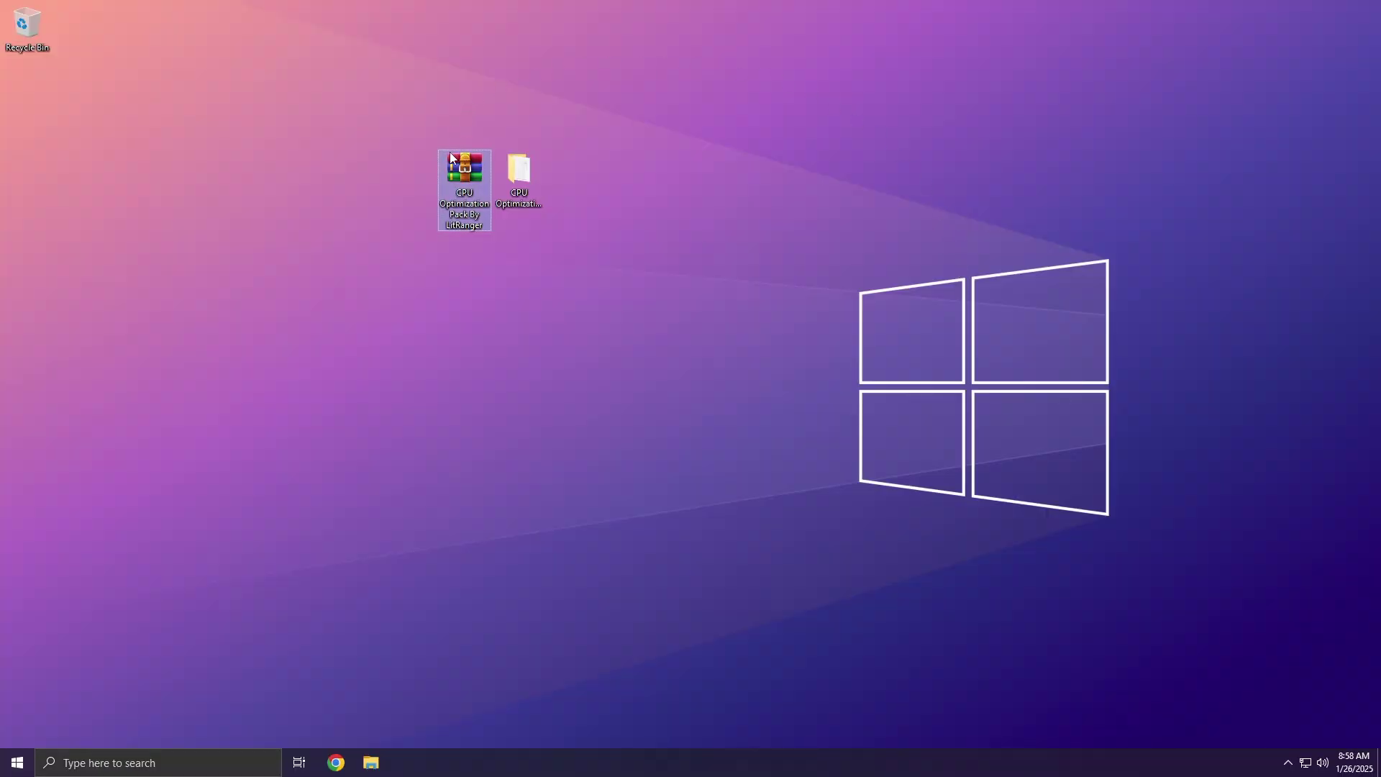
pyautogui.rightClick(458, 170)
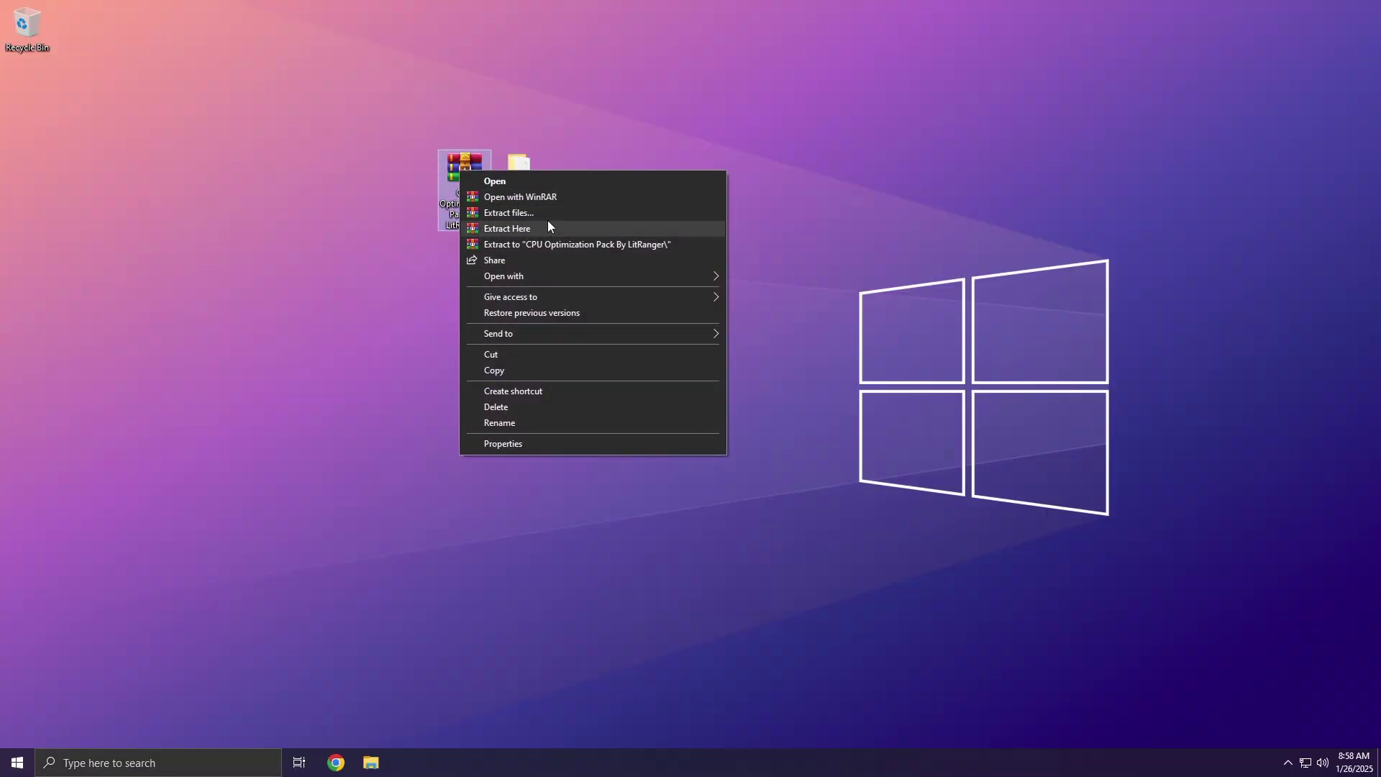
pyautogui.click(502, 167)
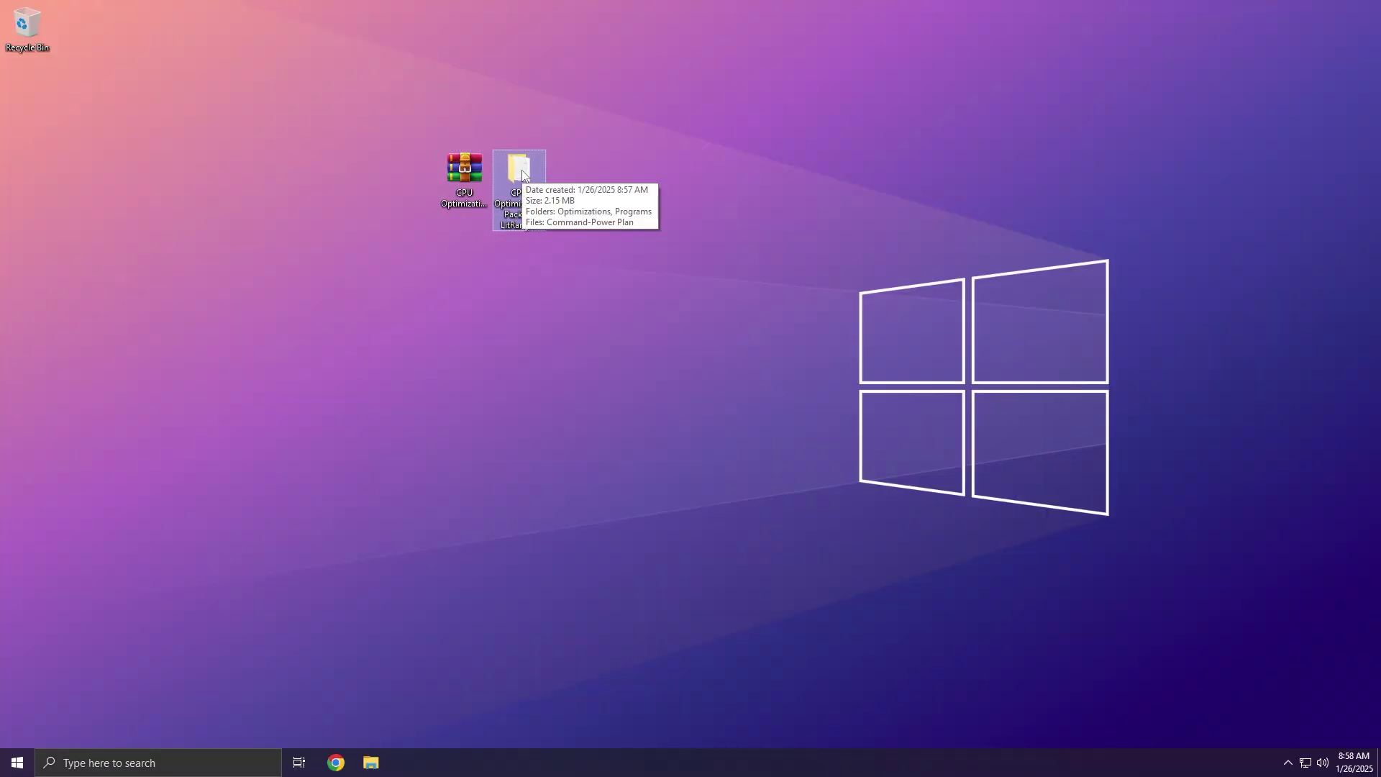
pyautogui.doubleClick(536, 173)
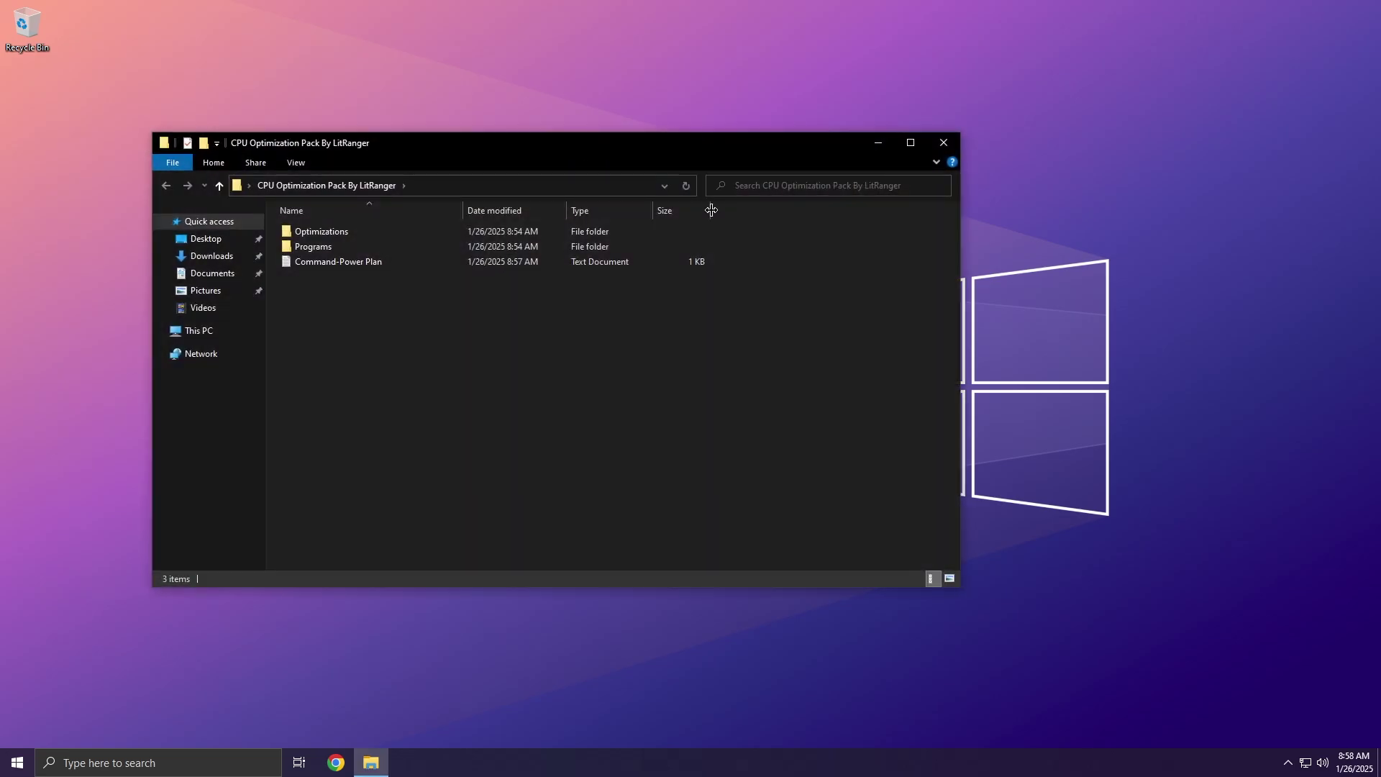
pyautogui.click(907, 143)
pyautogui.moveTo(287, 218); pyautogui.dragTo(214, 89)
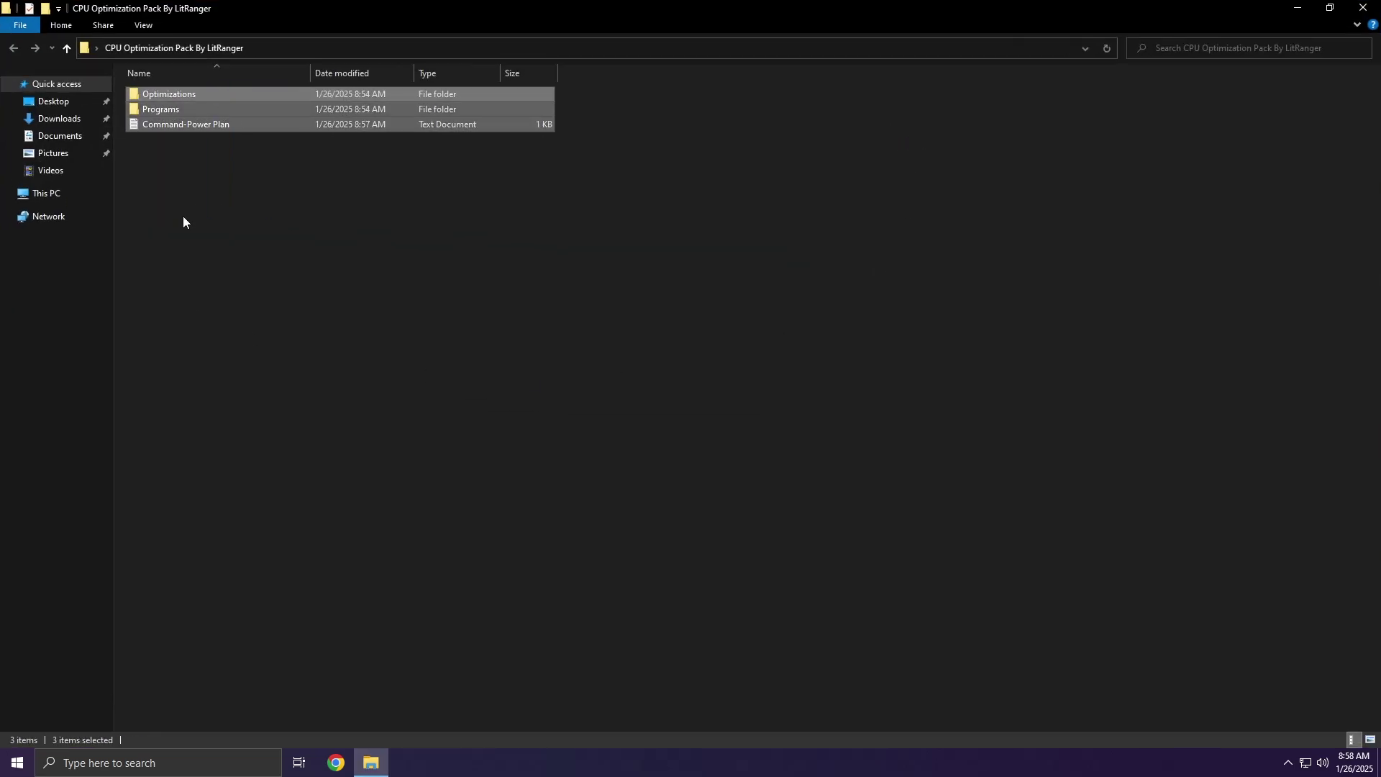
pyautogui.click(229, 219)
# Step: Open the CPU Tweaks folder inside the Optimizations folder
pyautogui.click(168, 98)
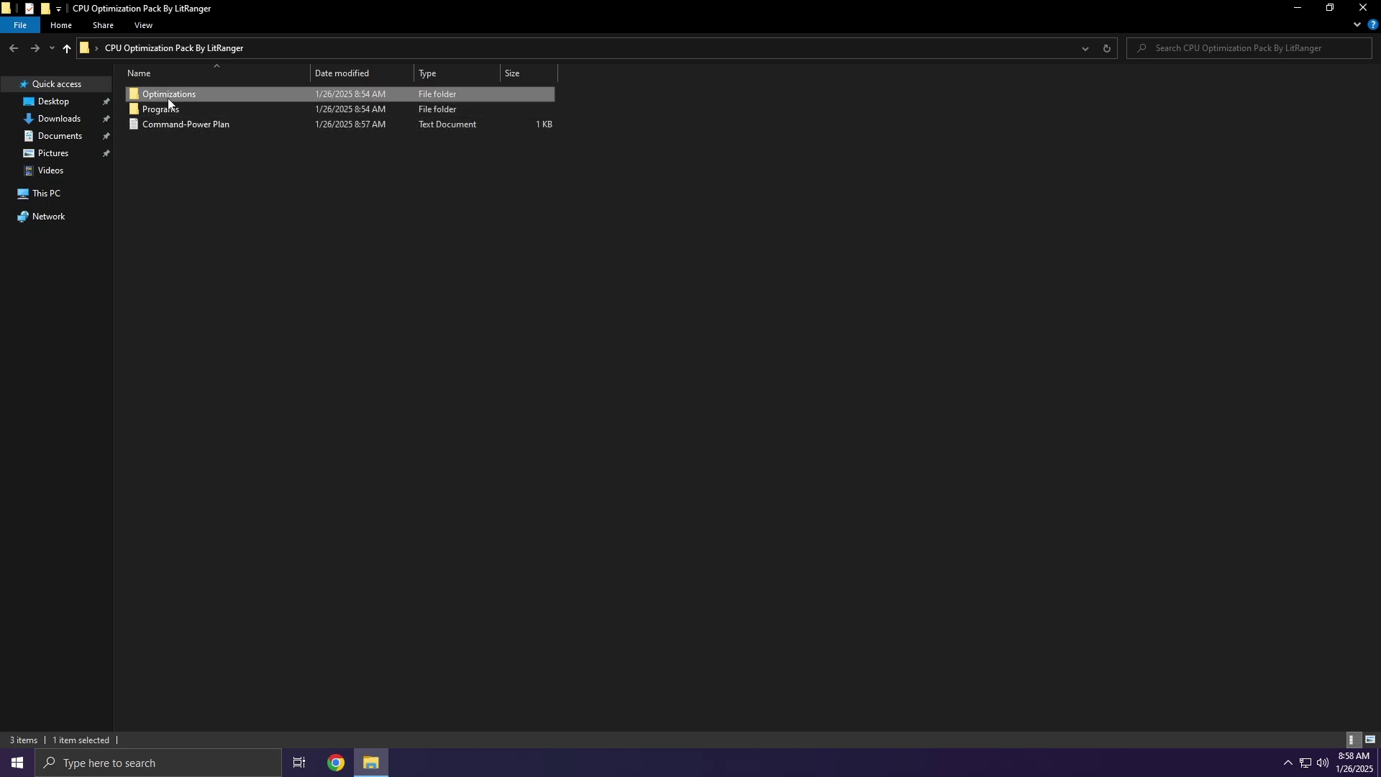
pyautogui.doubleClick(231, 91)
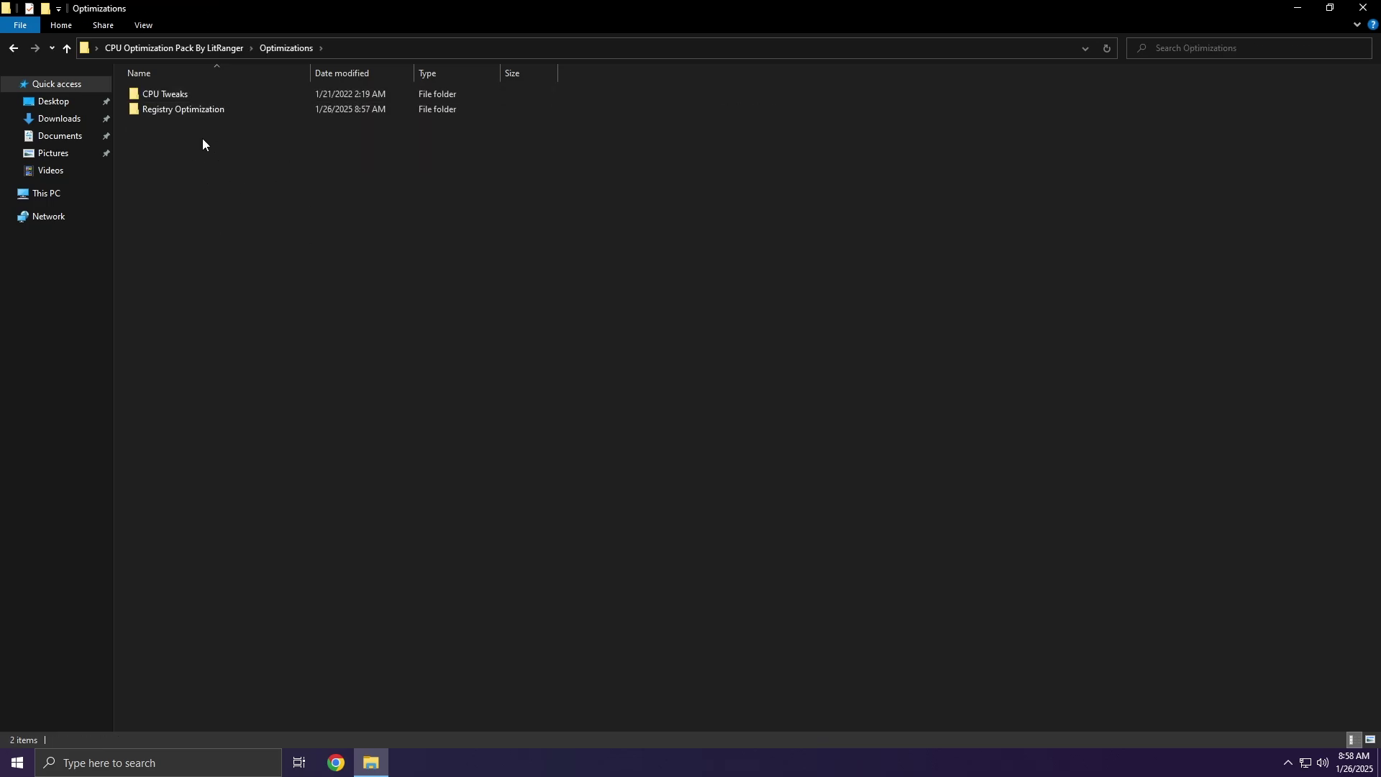
pyautogui.click(191, 92)
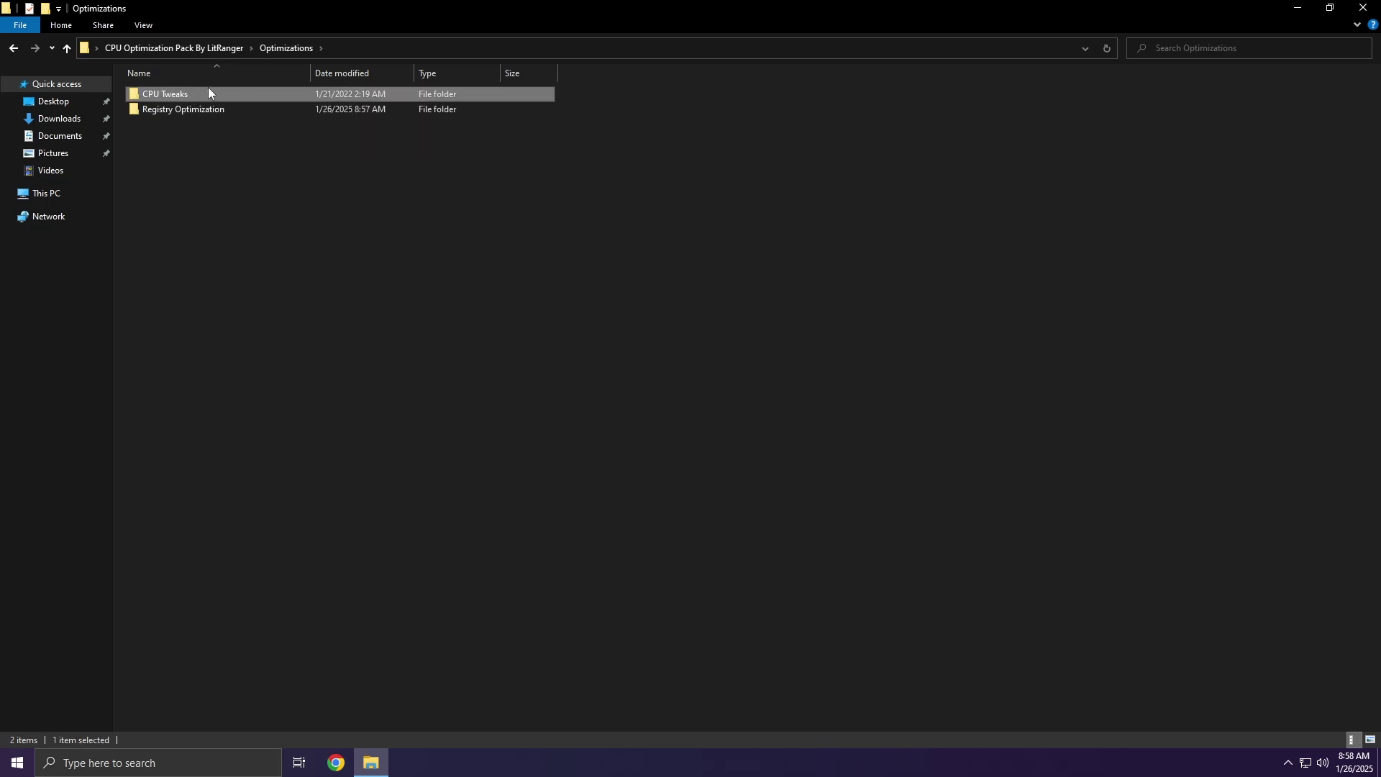
pyautogui.doubleClick(208, 90)
# Step: Merge the CpuPriorityClass registration file into the registry and confirm the import
pyautogui.click(215, 95)
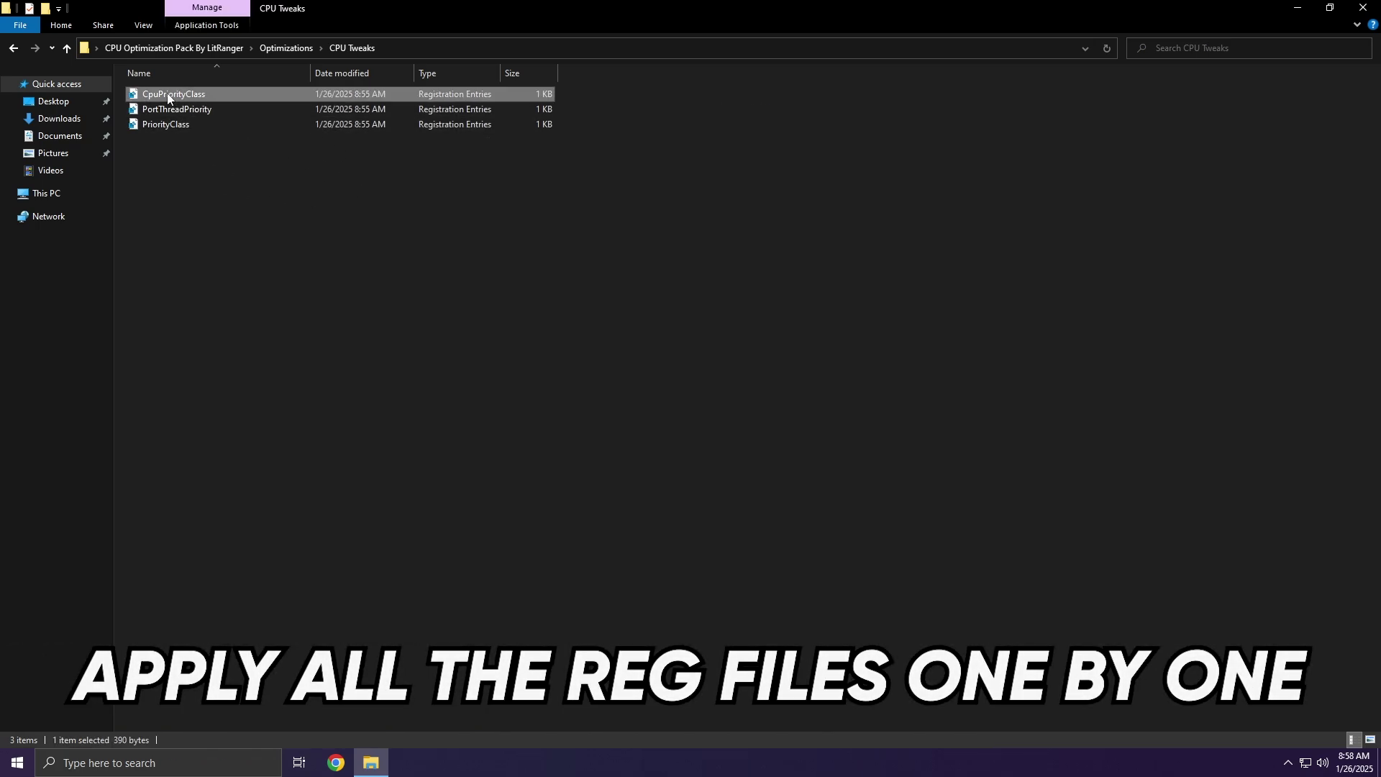
pyautogui.rightClick(218, 93)
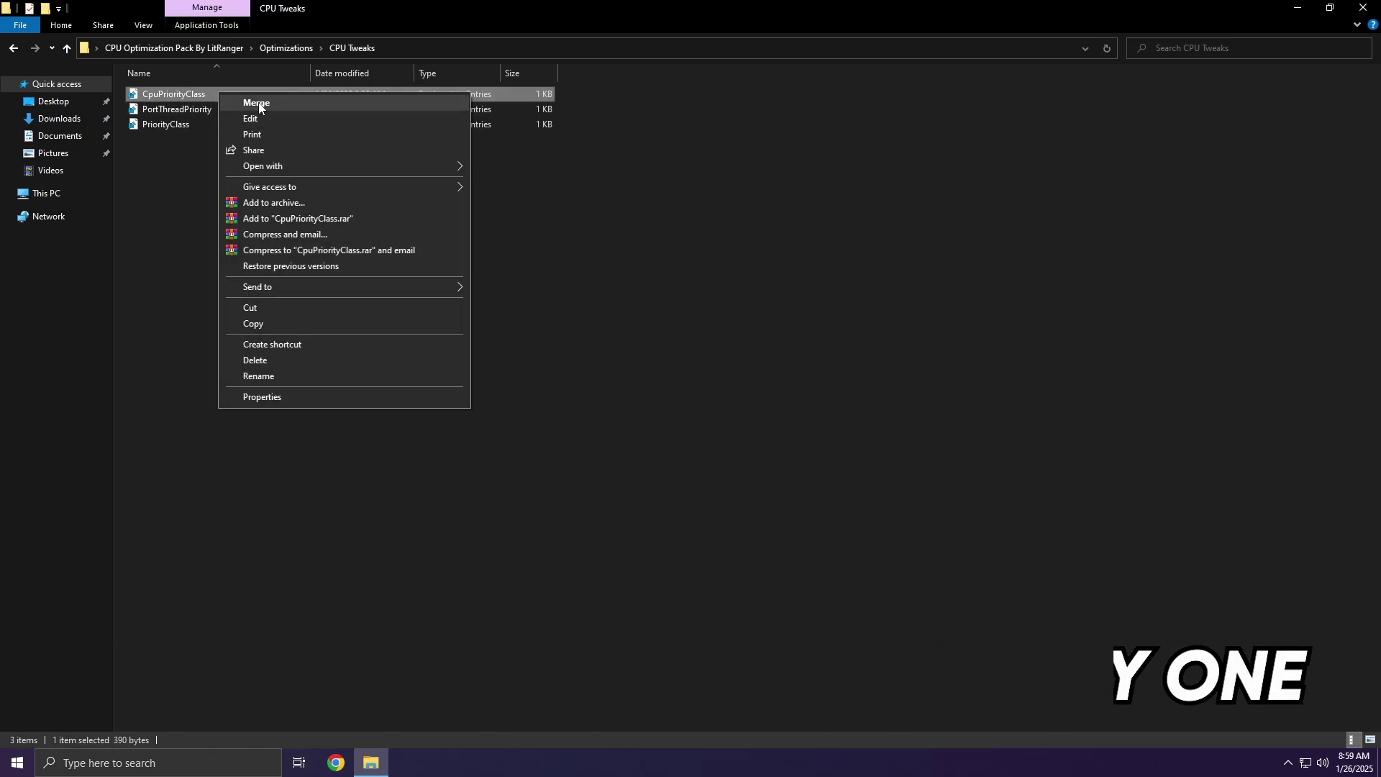
pyautogui.click(255, 103)
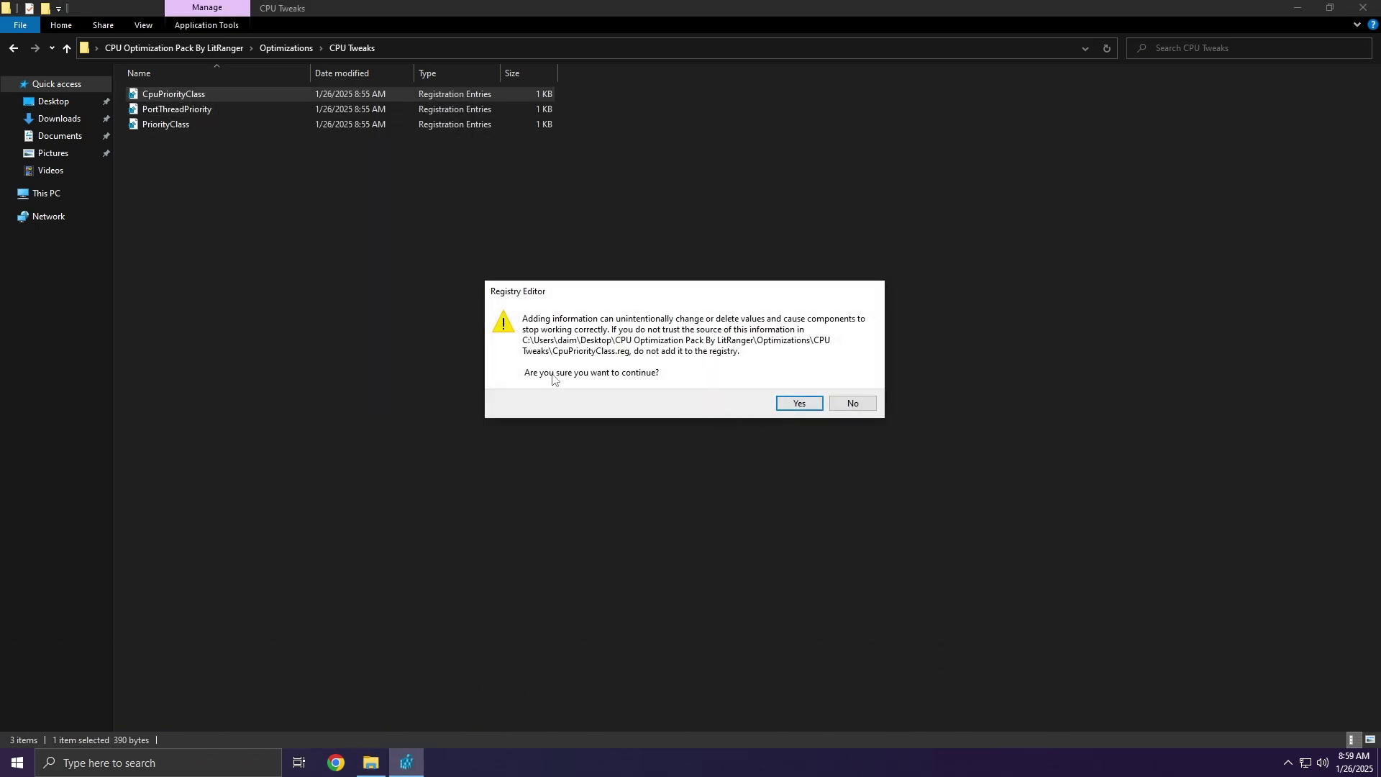
pyautogui.click(800, 403)
pyautogui.click(849, 387)
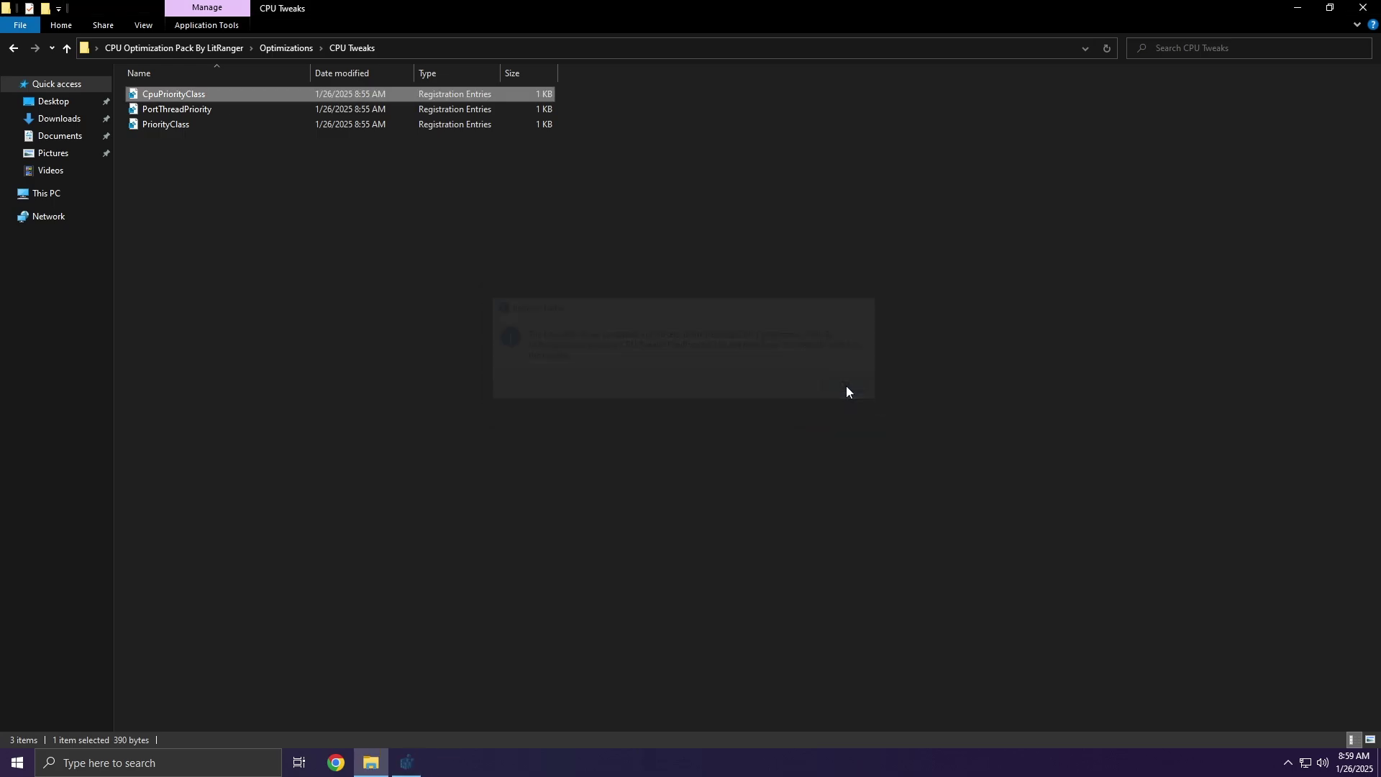
# Step: Merge the PortThreadPriority registration file into the registry and confirm the import
pyautogui.click(205, 108)
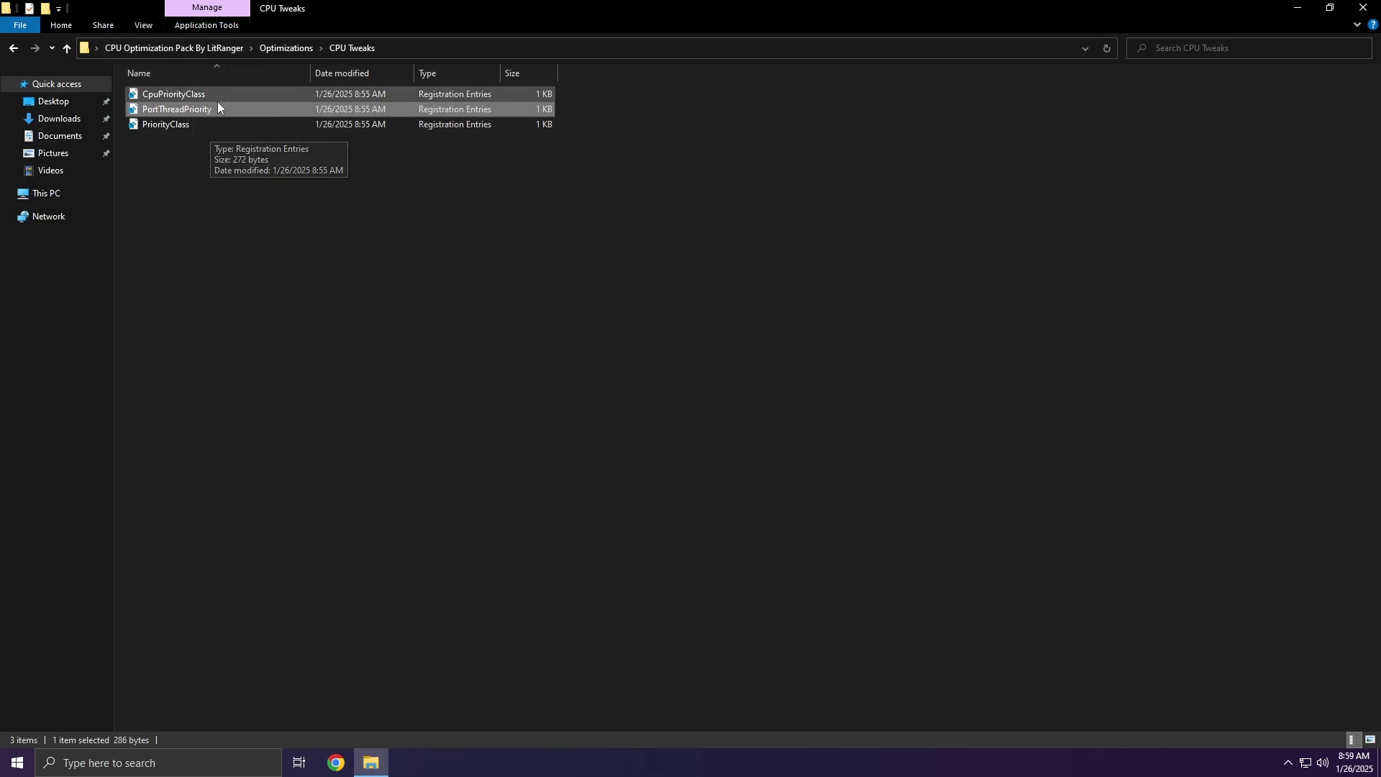
pyautogui.rightClick(236, 109)
pyautogui.click(273, 120)
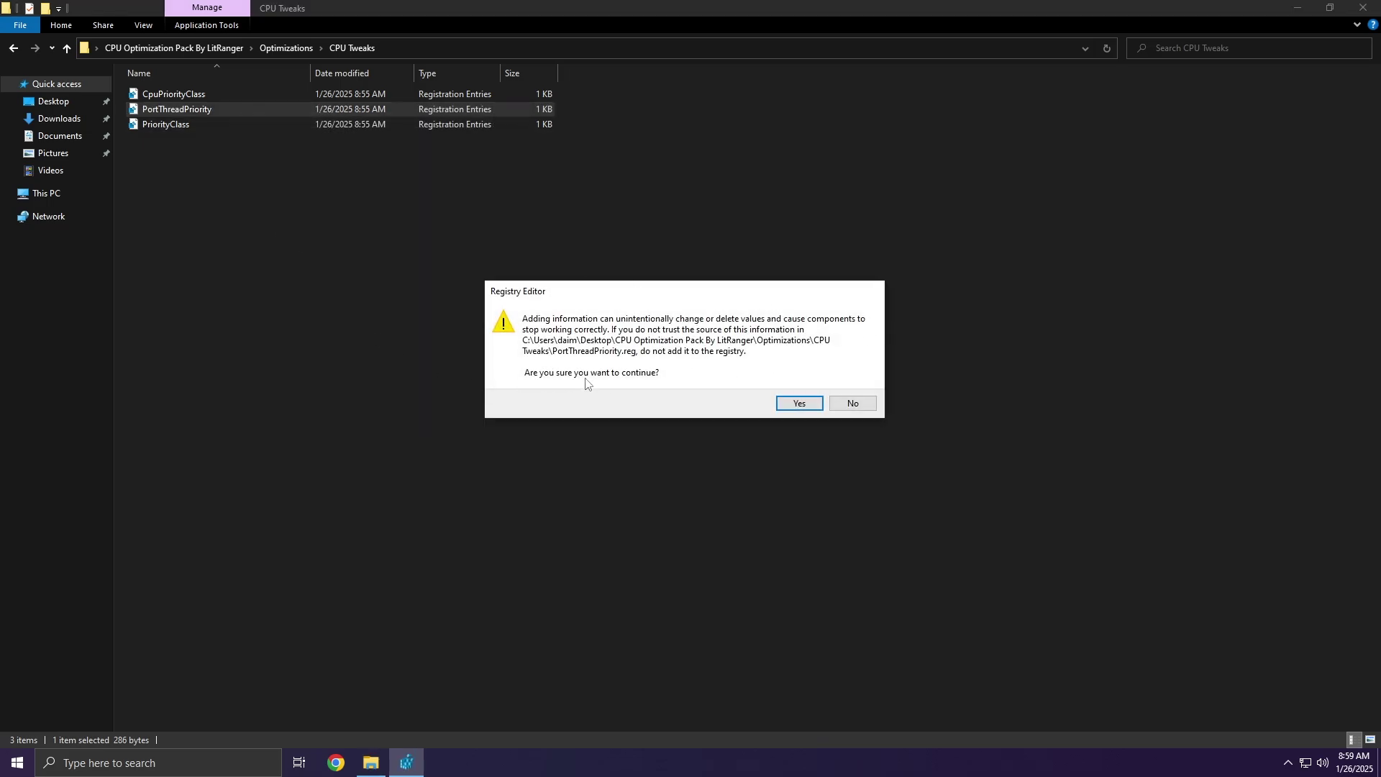
pyautogui.click(794, 401)
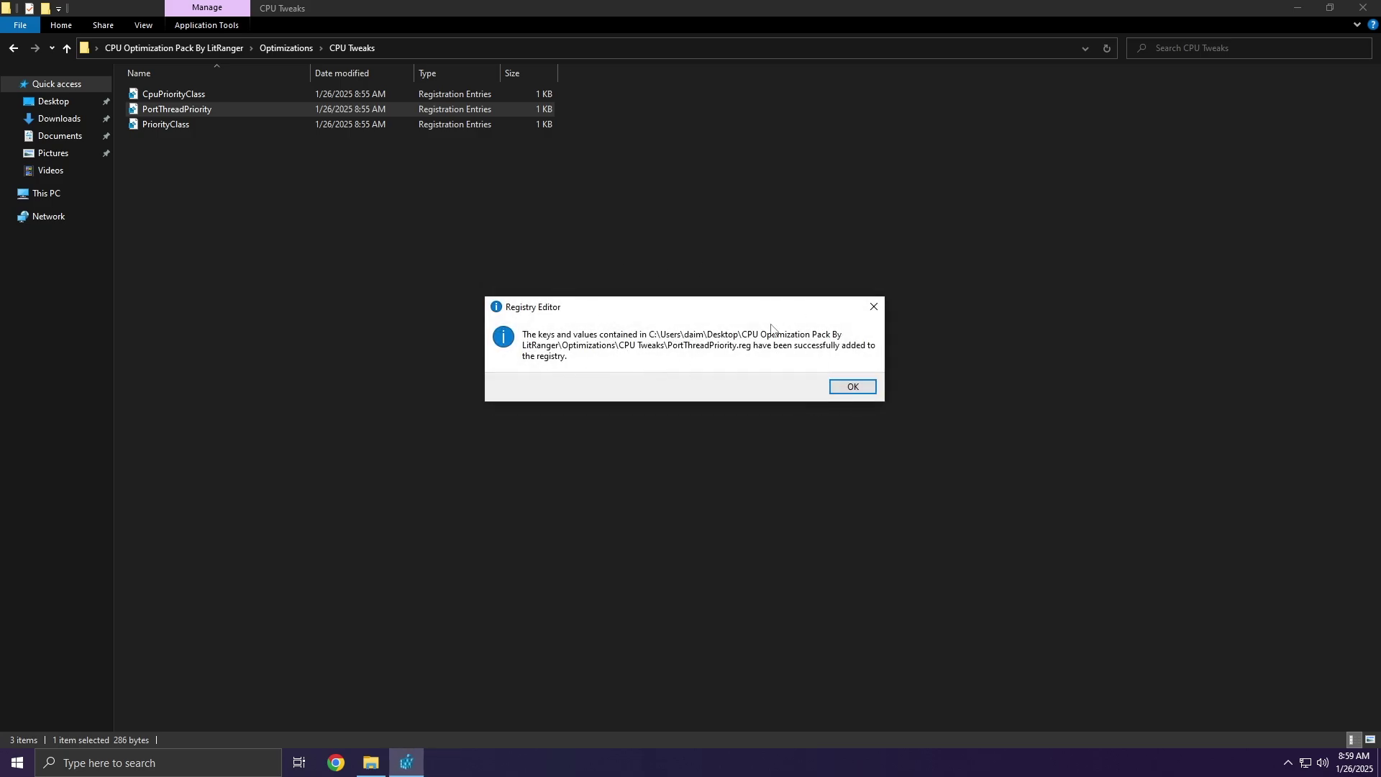
pyautogui.click(853, 387)
# Step: Merge the PriorityClass registration file into the registry, confirm the import and clear the file selection
pyautogui.rightClick(231, 124)
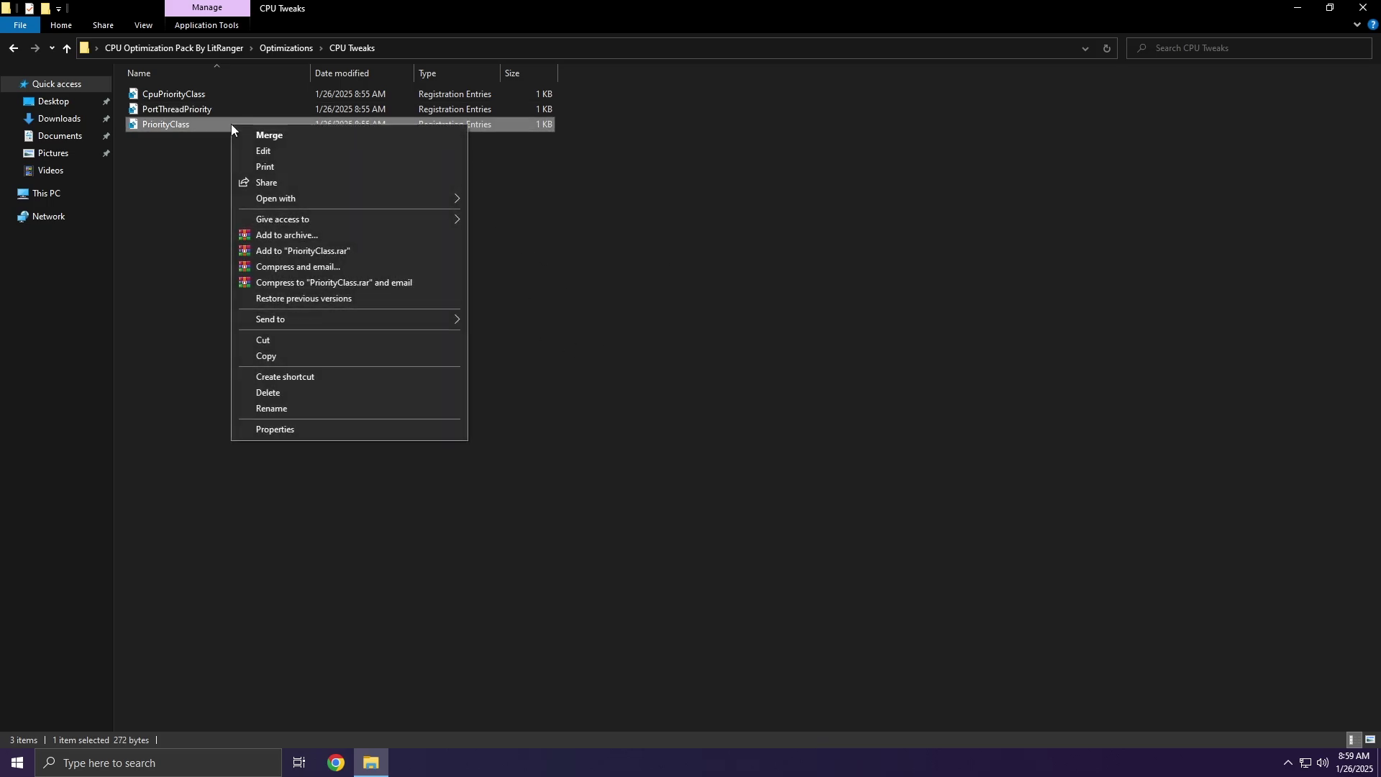
pyautogui.click(259, 136)
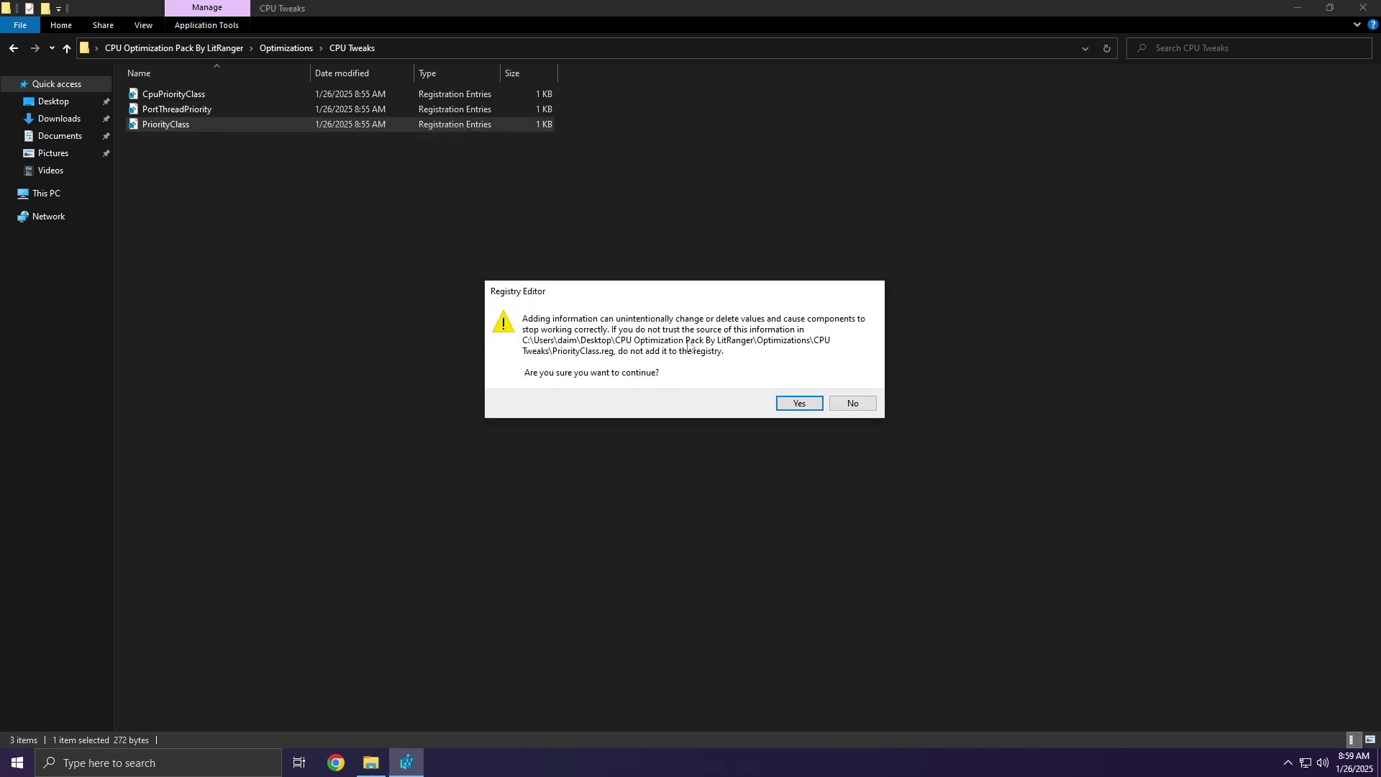
pyautogui.click(798, 404)
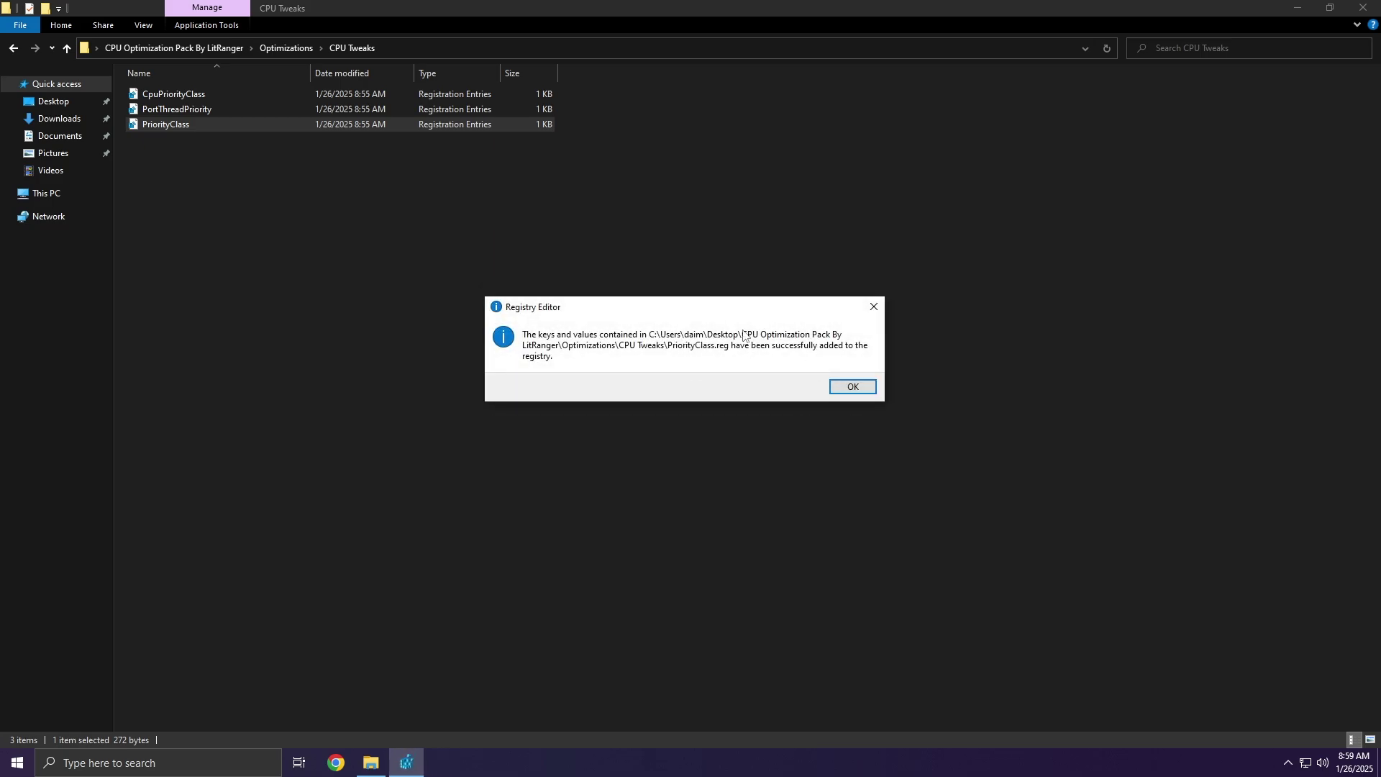
pyautogui.click(846, 386)
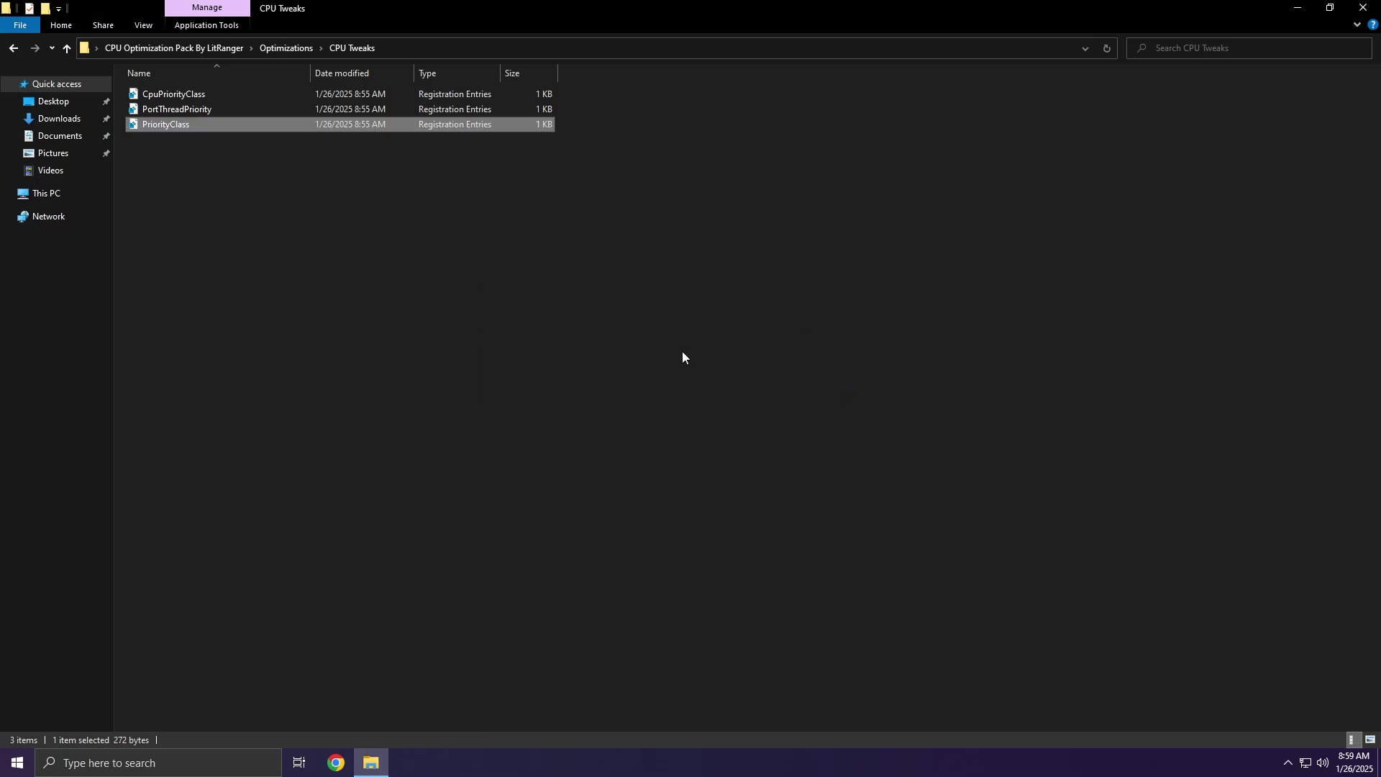
pyautogui.moveTo(683, 353); pyautogui.dragTo(259, 90)
pyautogui.click(243, 179)
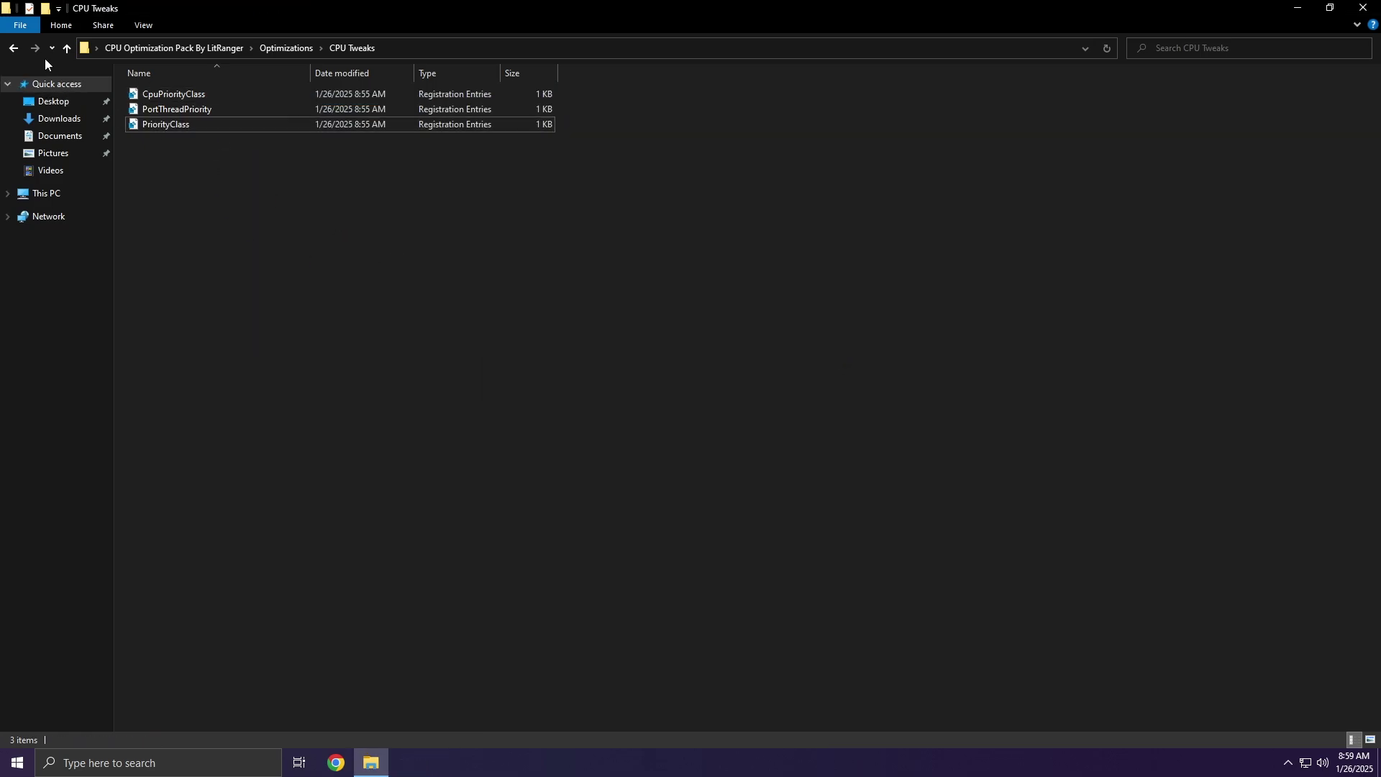
# Step: Return to the Optimizations folder and open its Registry Optimization subfolder
pyautogui.click(14, 48)
pyautogui.click(182, 108)
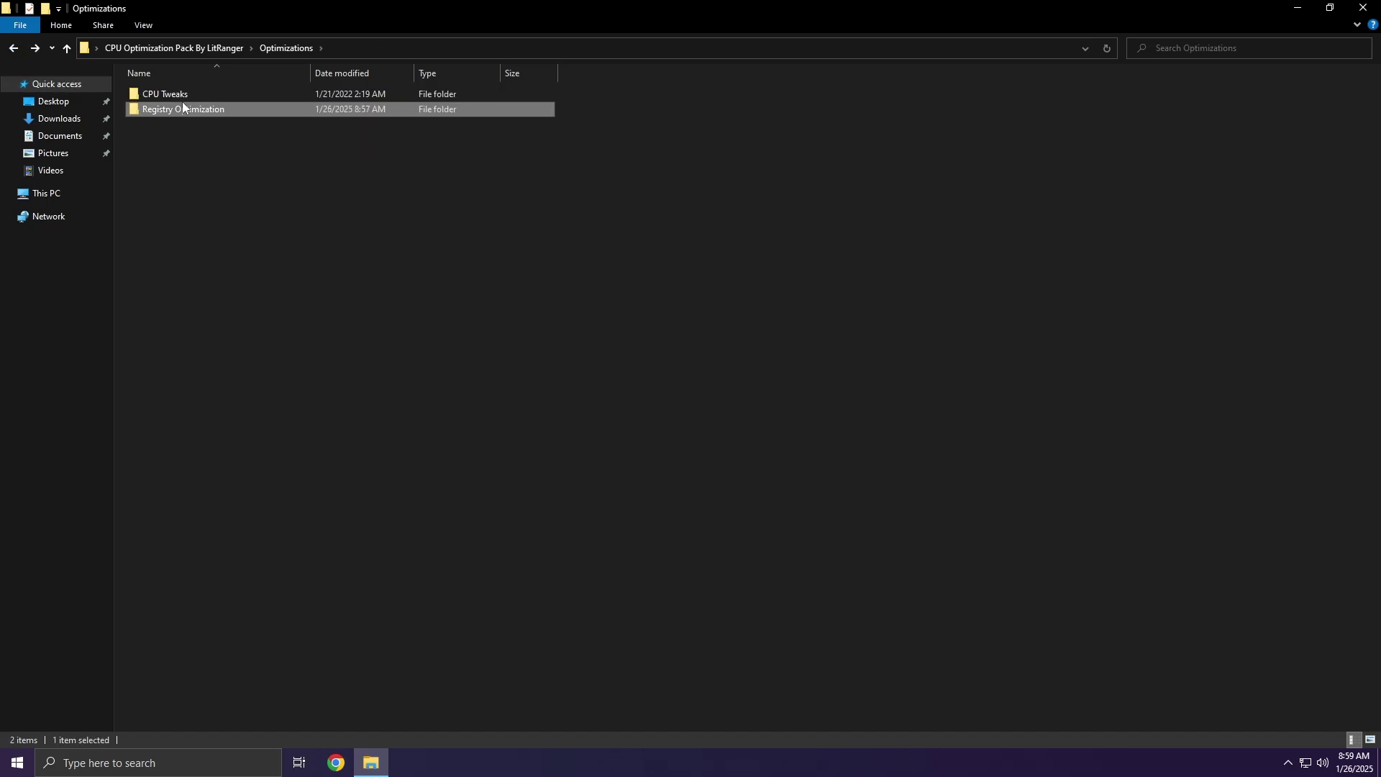
pyautogui.doubleClick(231, 109)
pyautogui.moveTo(421, 271); pyautogui.dragTo(222, 52)
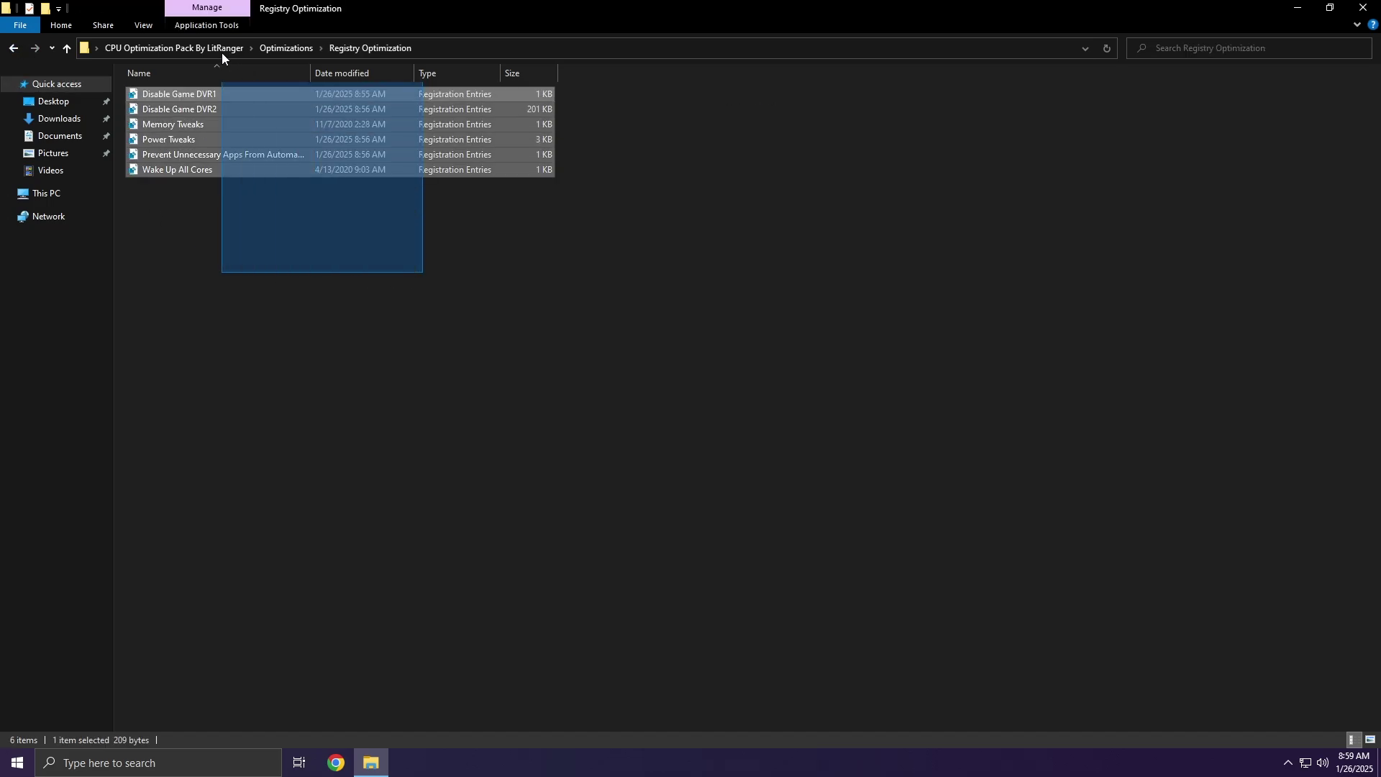
pyautogui.click(429, 318)
# Step: Merge the Disable Game DVR1 registration file into the registry and confirm the import
pyautogui.click(184, 93)
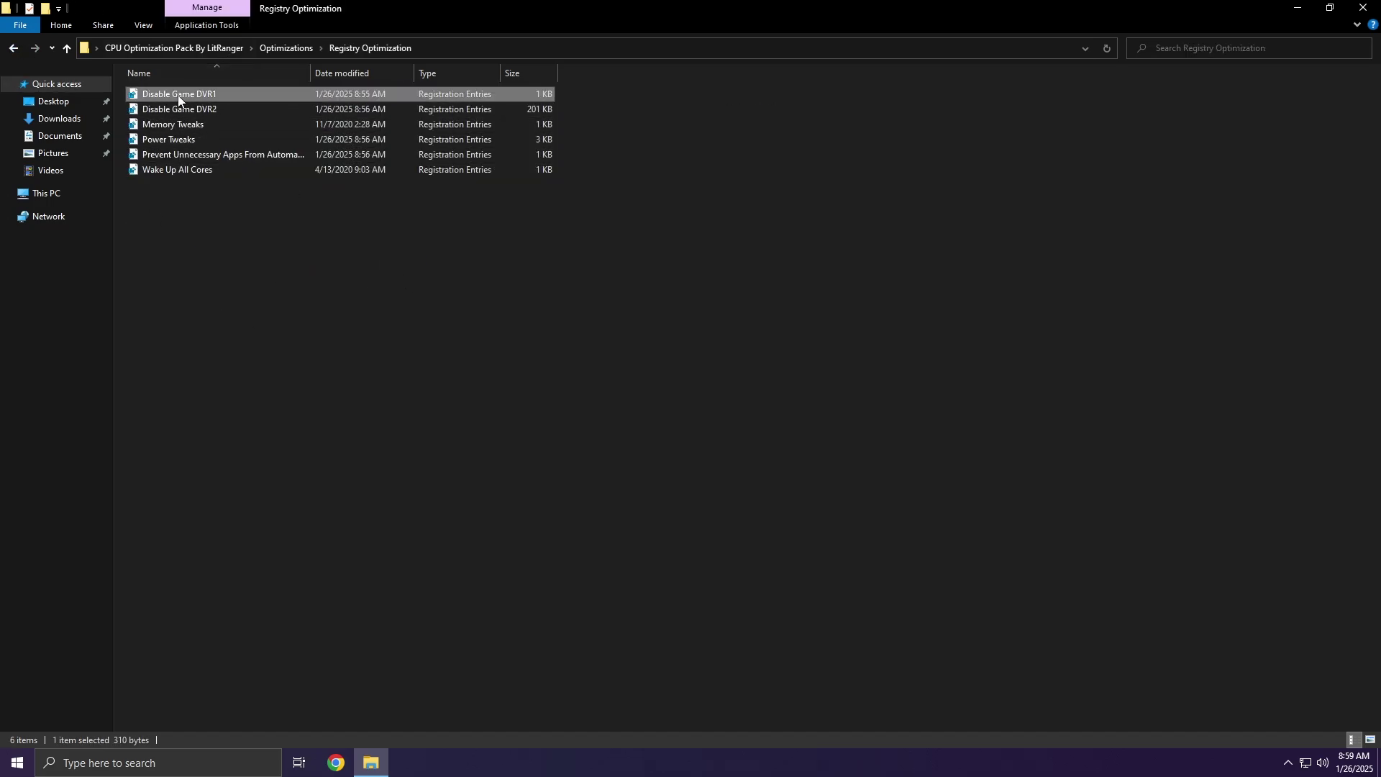
pyautogui.rightClick(184, 92)
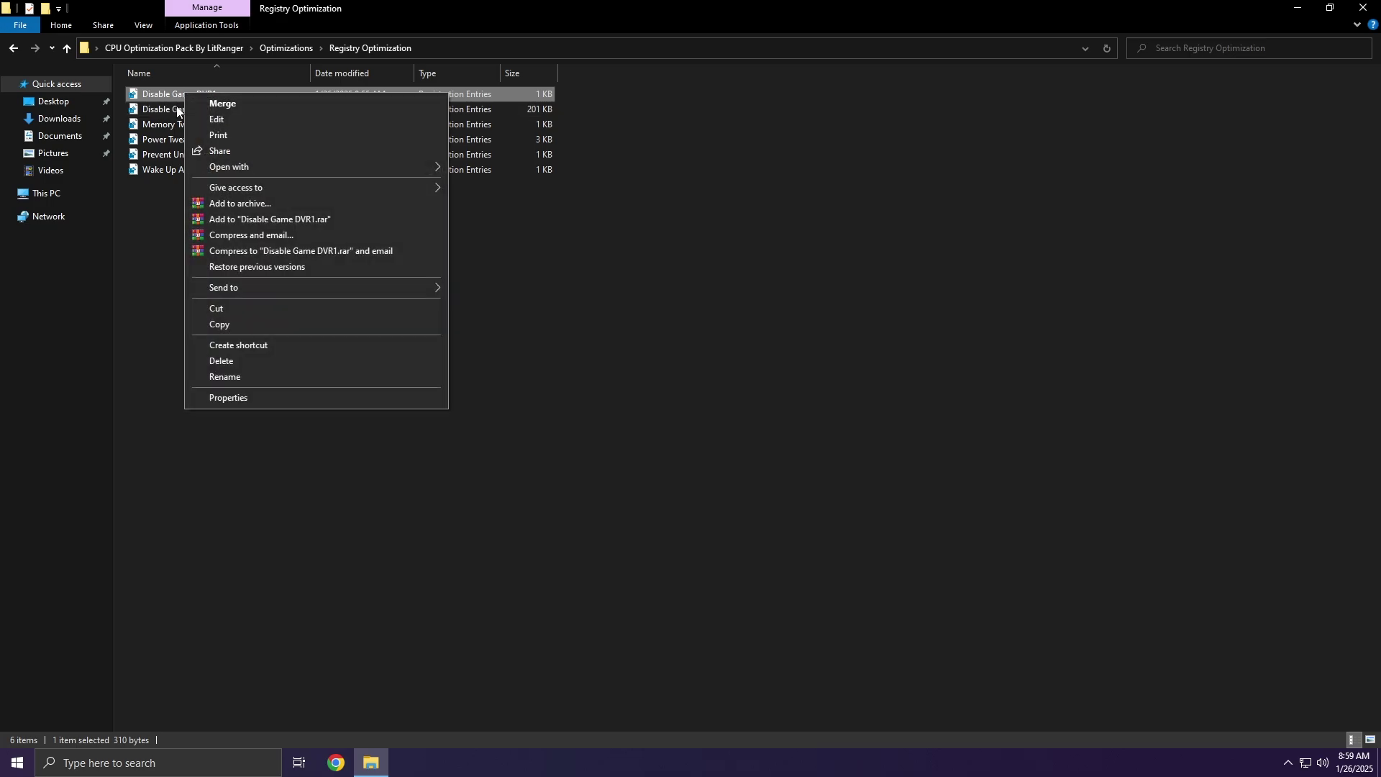
pyautogui.click(224, 105)
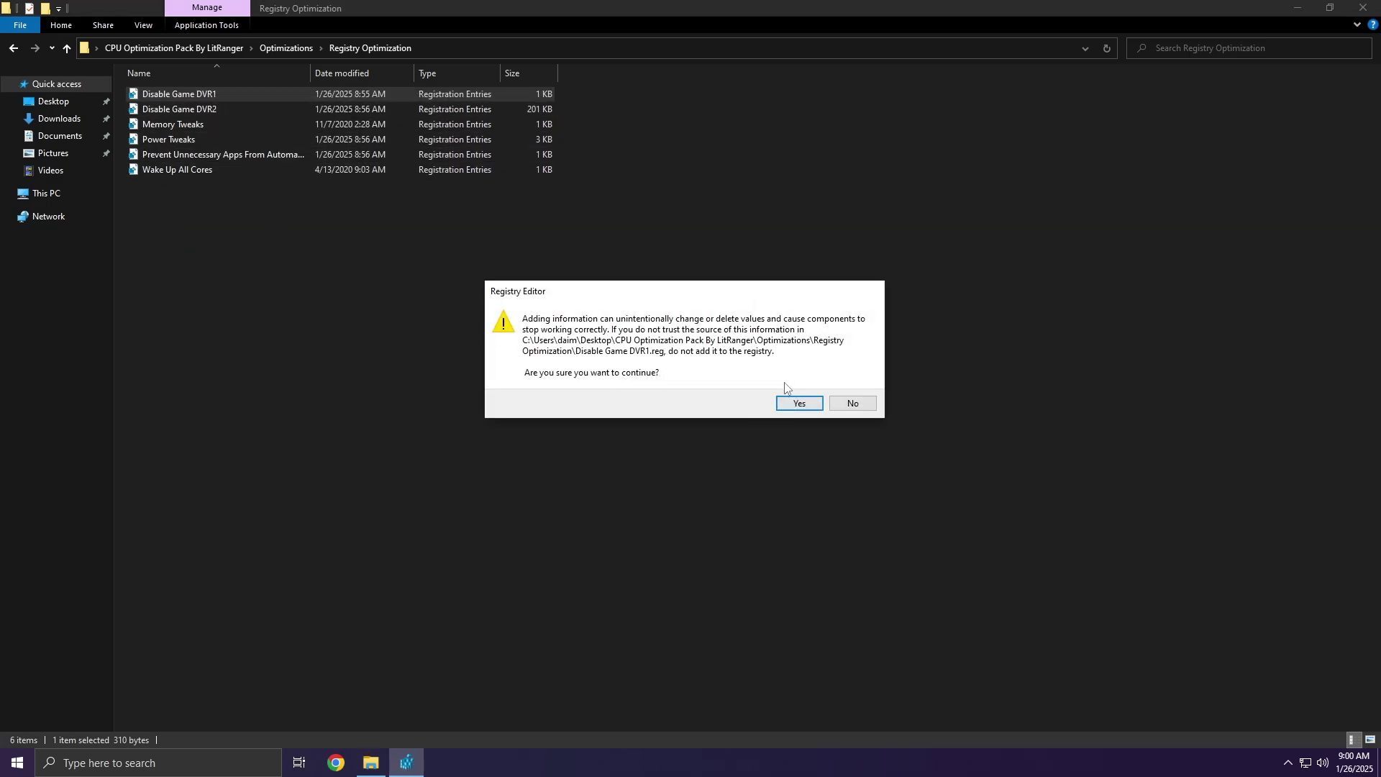
pyautogui.click(791, 404)
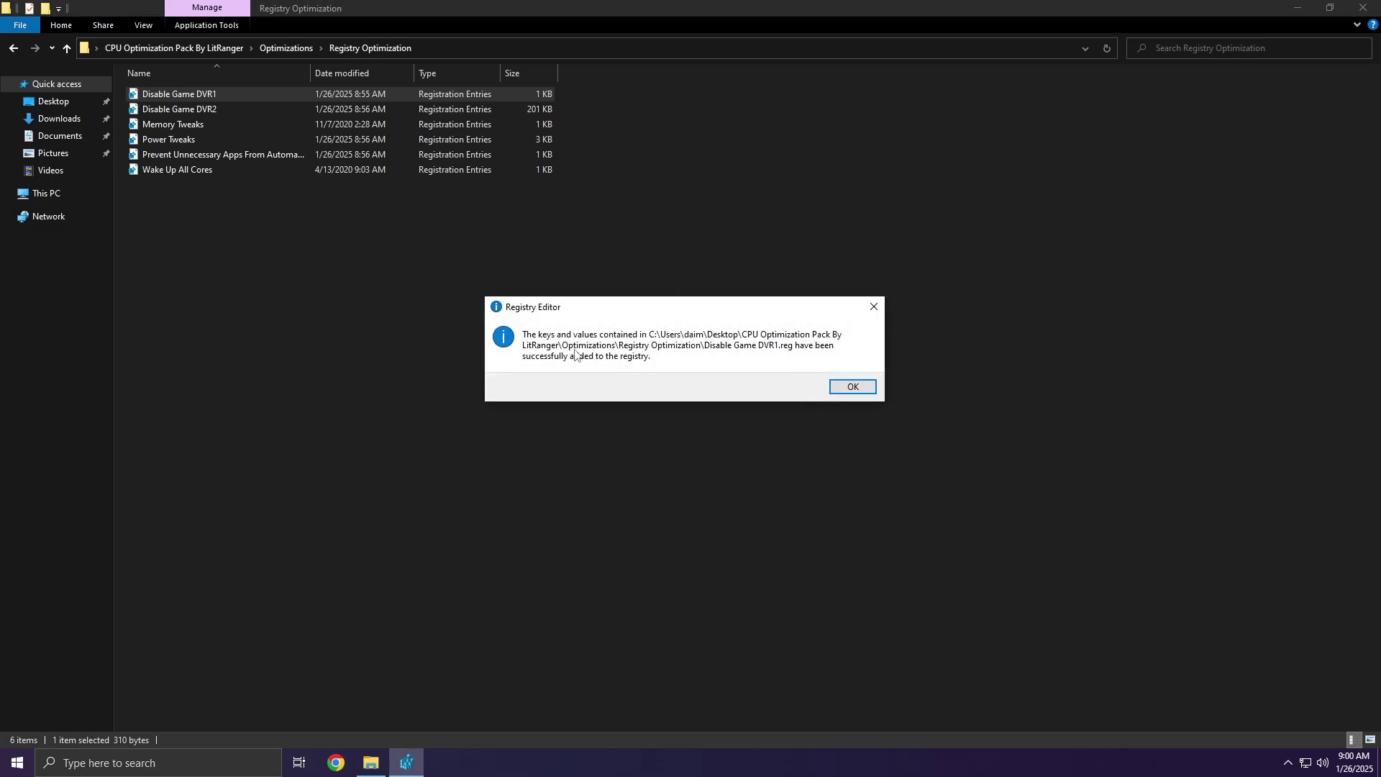
pyautogui.click(843, 387)
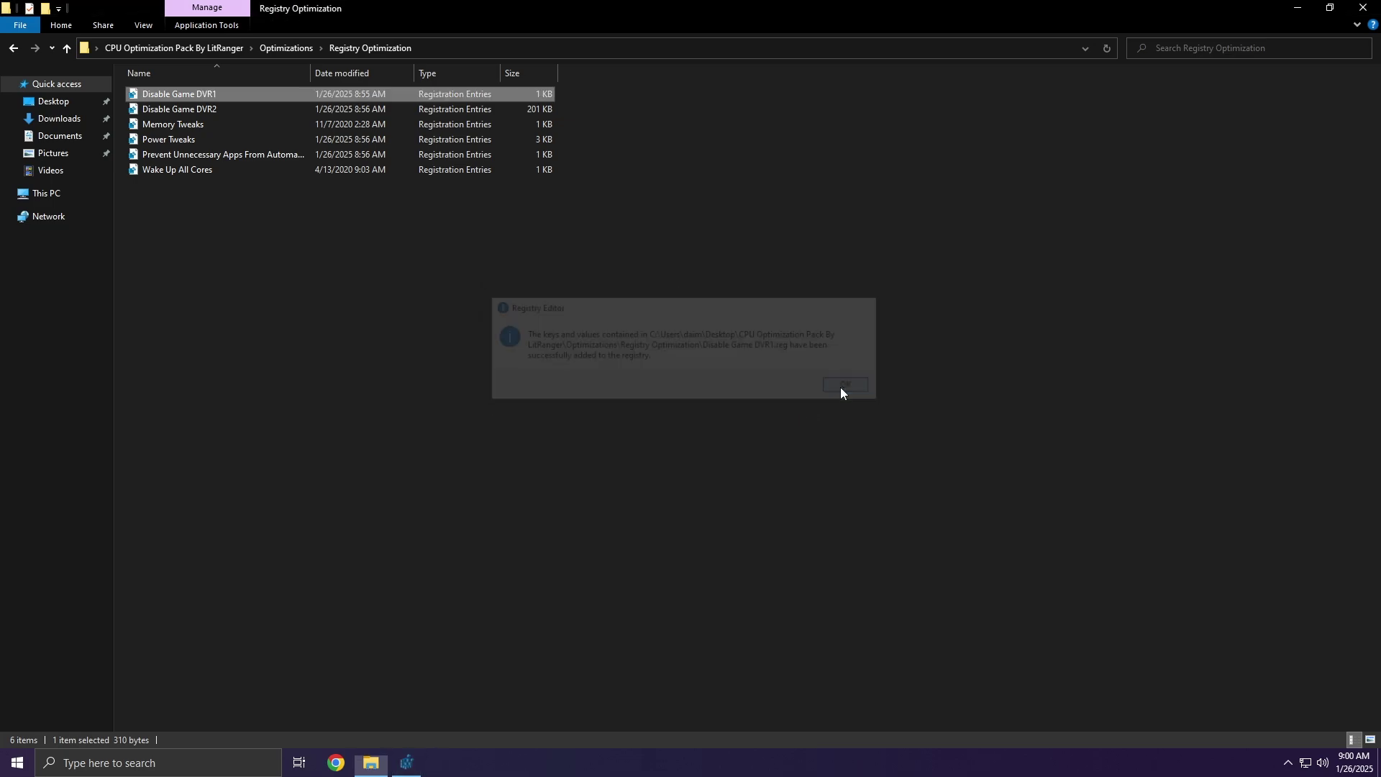
# Step: Merge the Disable Game DVR2 registration file into the registry and confirm the import
pyautogui.click(240, 111)
pyautogui.rightClick(245, 113)
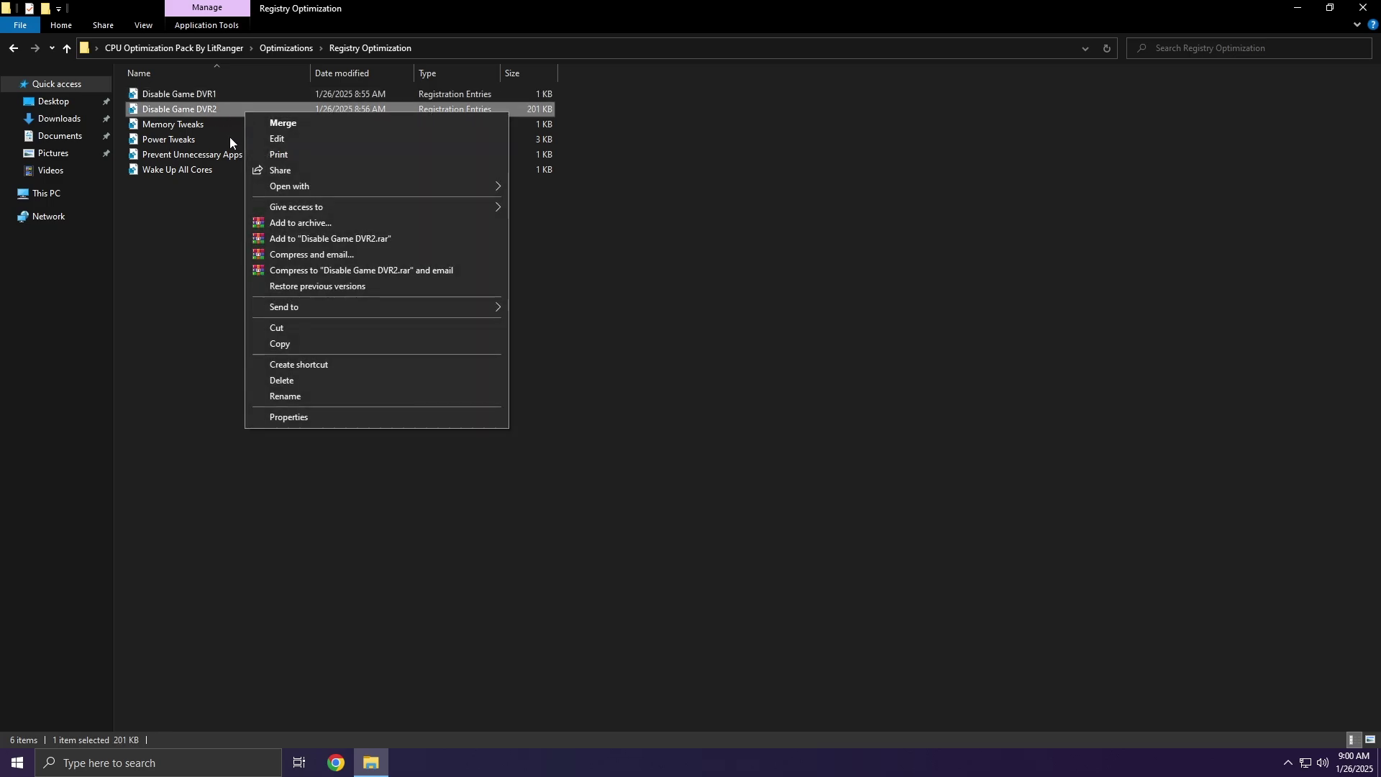
pyautogui.click(270, 125)
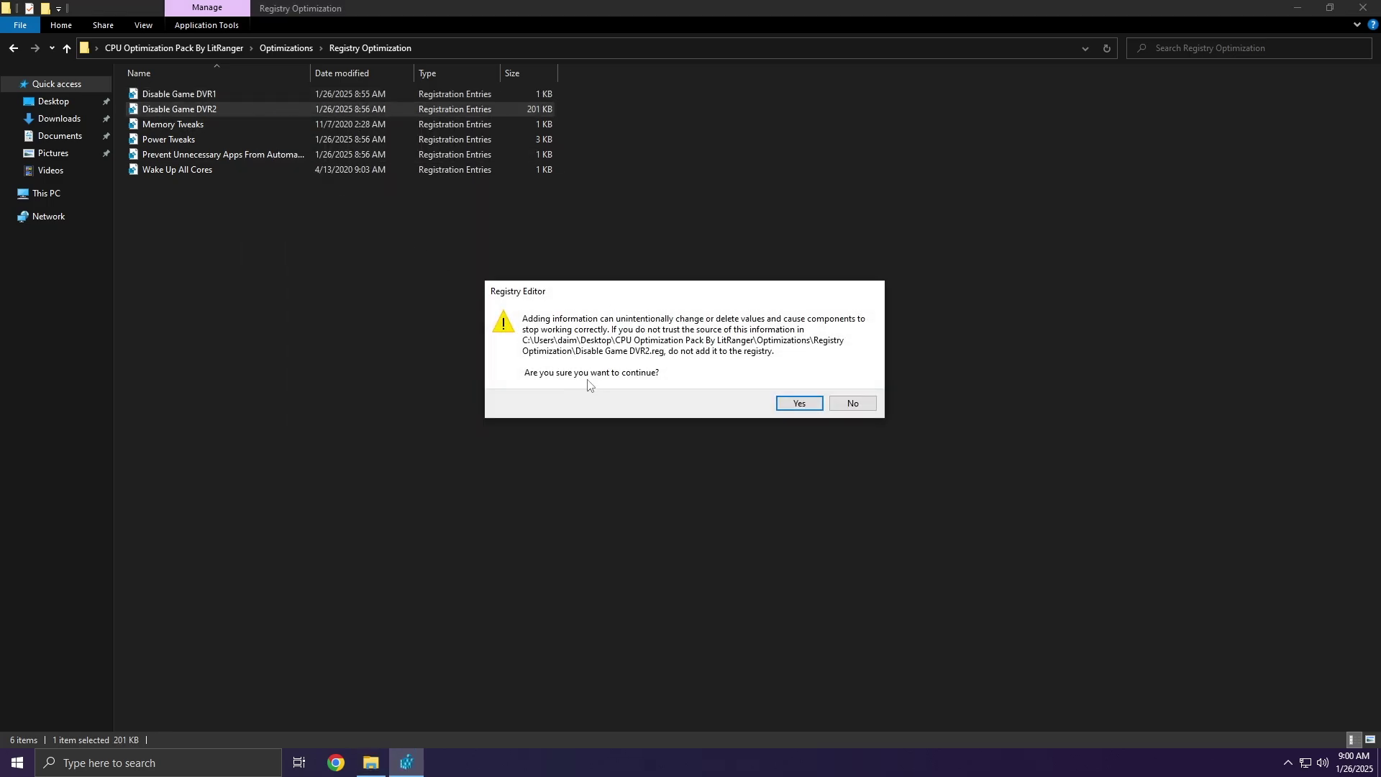
pyautogui.click(788, 401)
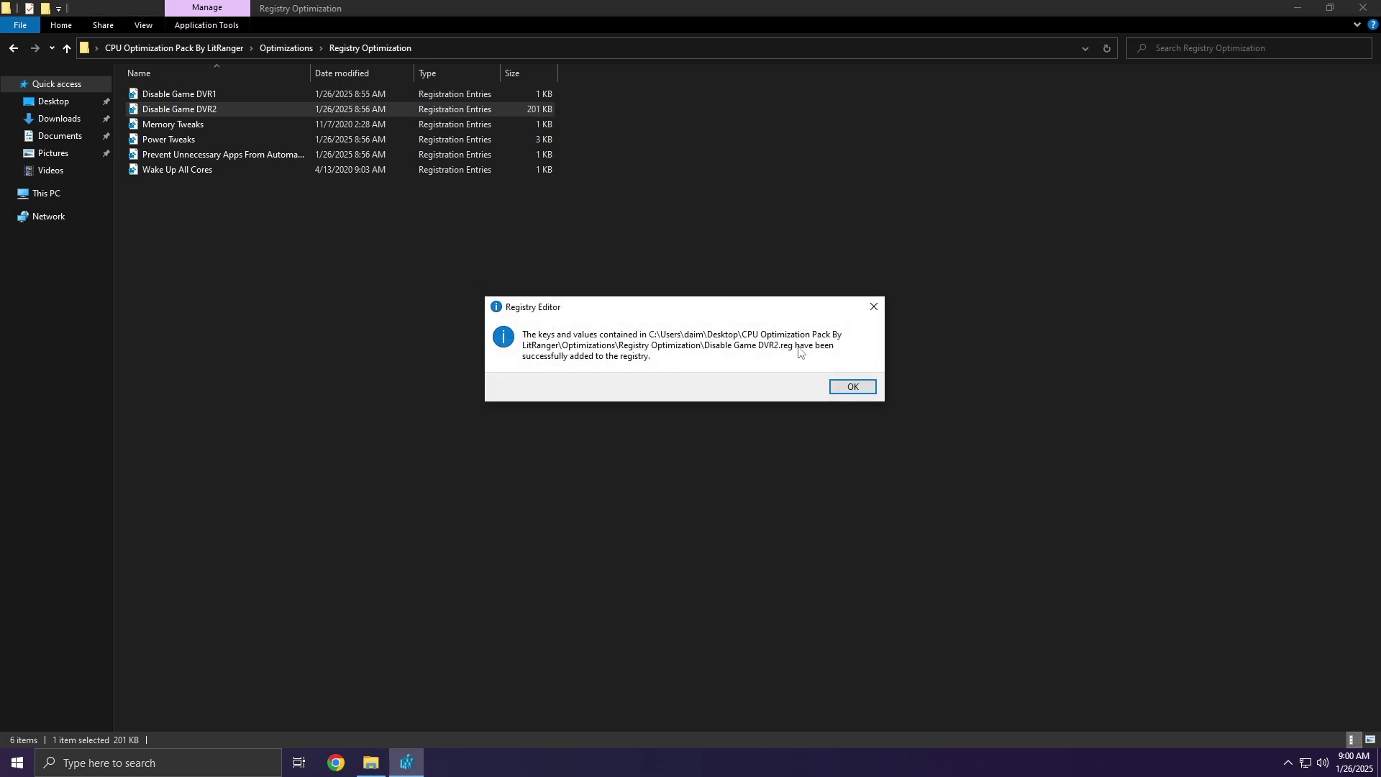
pyautogui.click(840, 386)
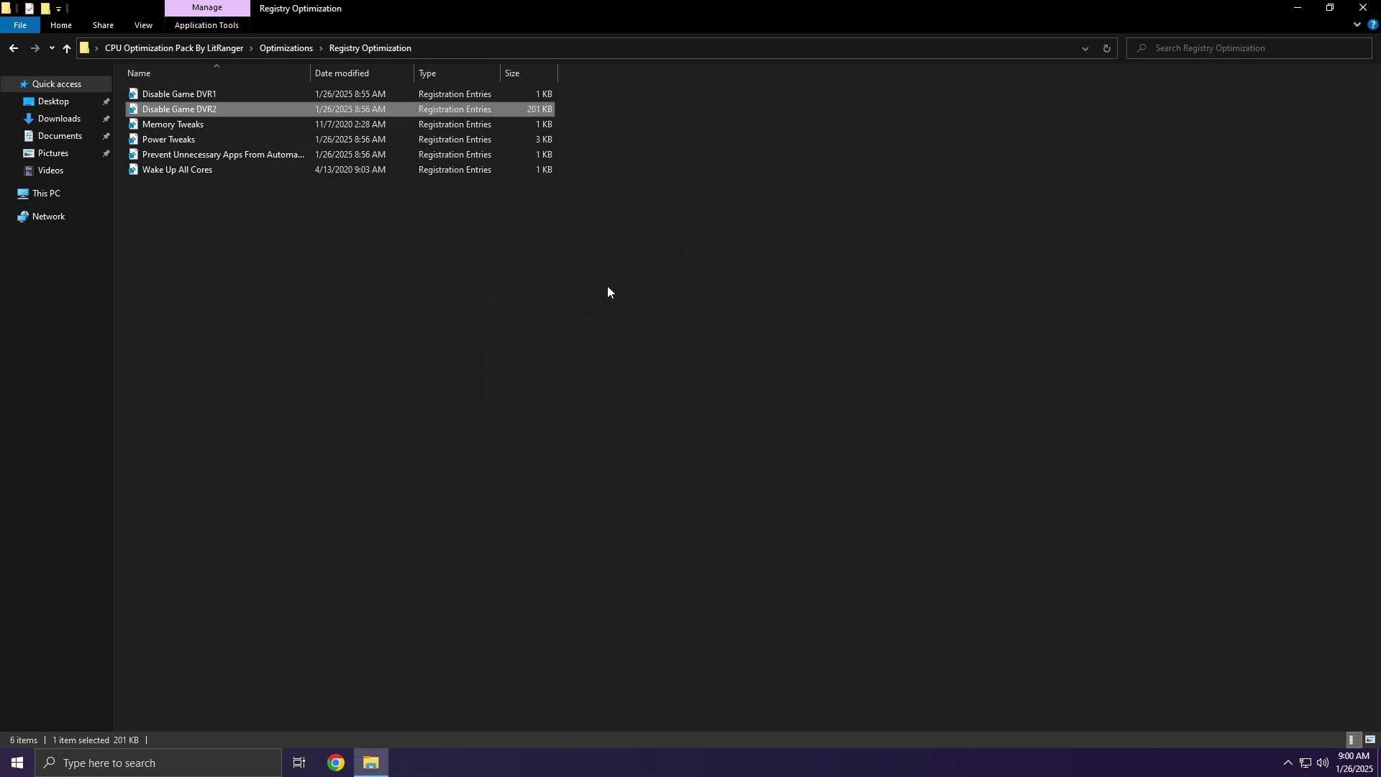
# Step: Merge the Memory Tweaks registration file into the registry and confirm the import
pyautogui.click(233, 122)
pyautogui.rightClick(233, 122)
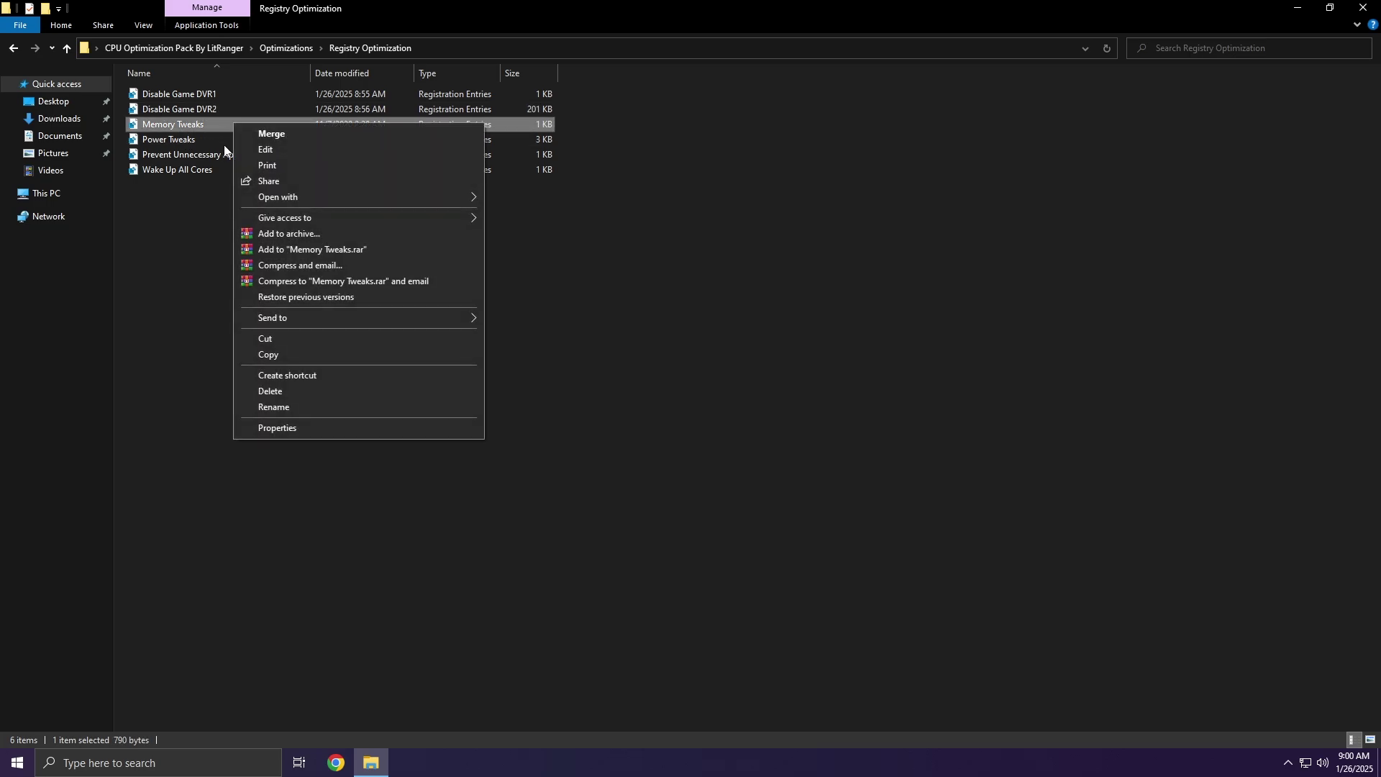
pyautogui.click(271, 137)
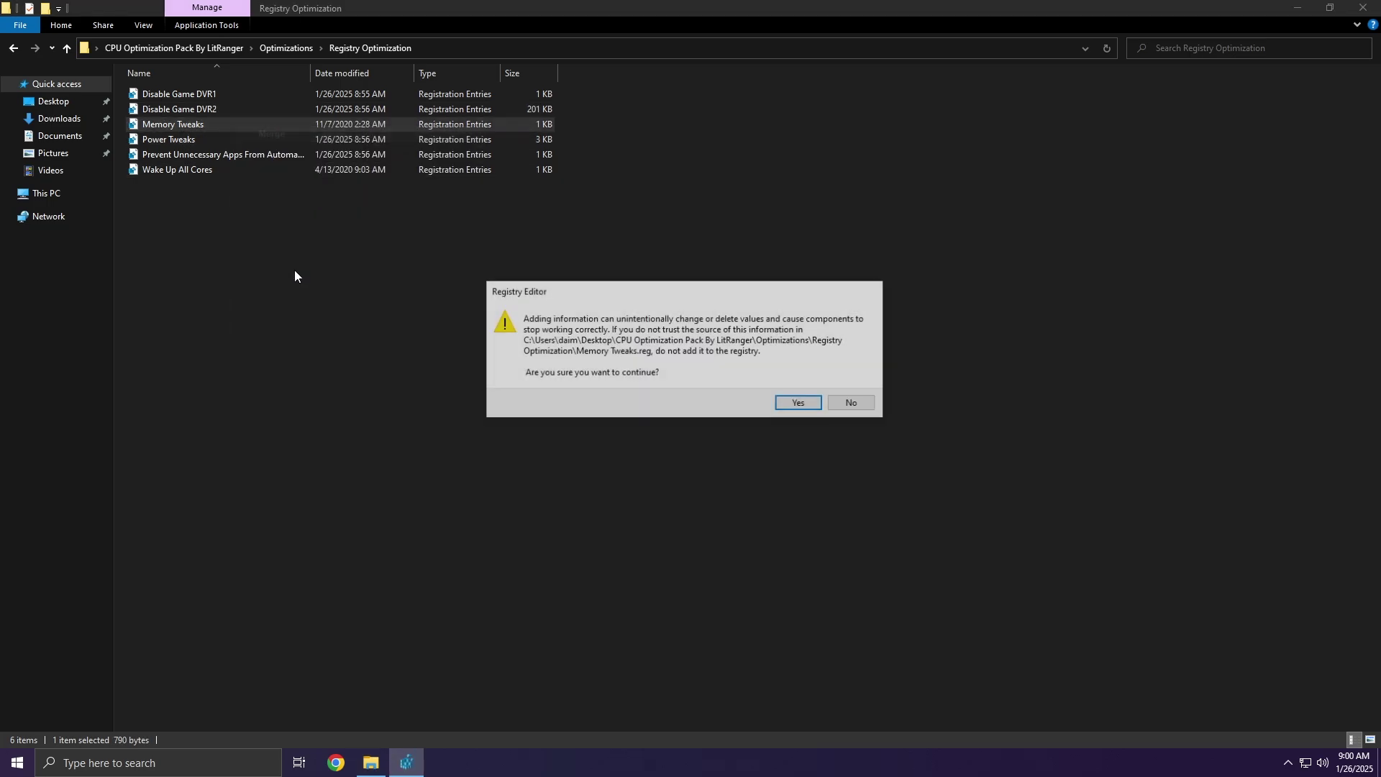
pyautogui.click(787, 403)
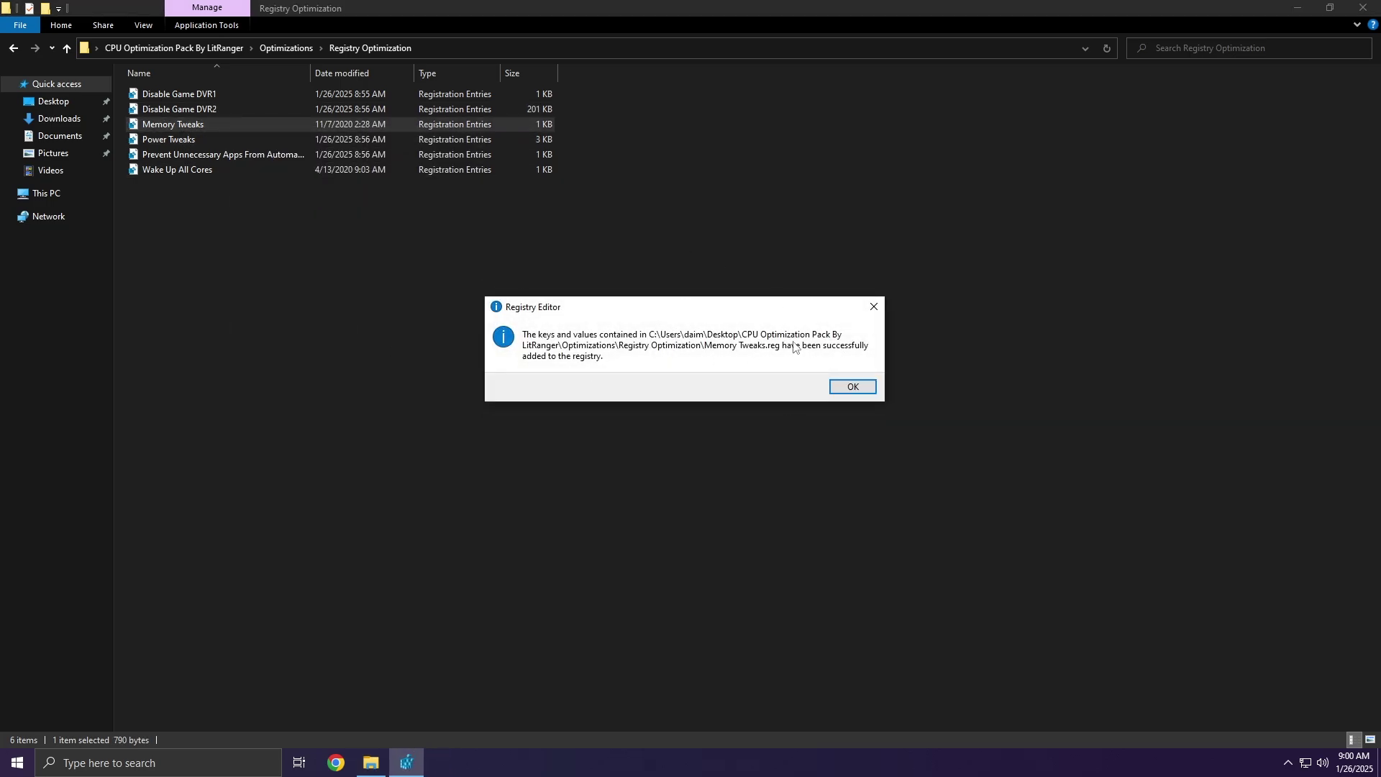
pyautogui.click(847, 386)
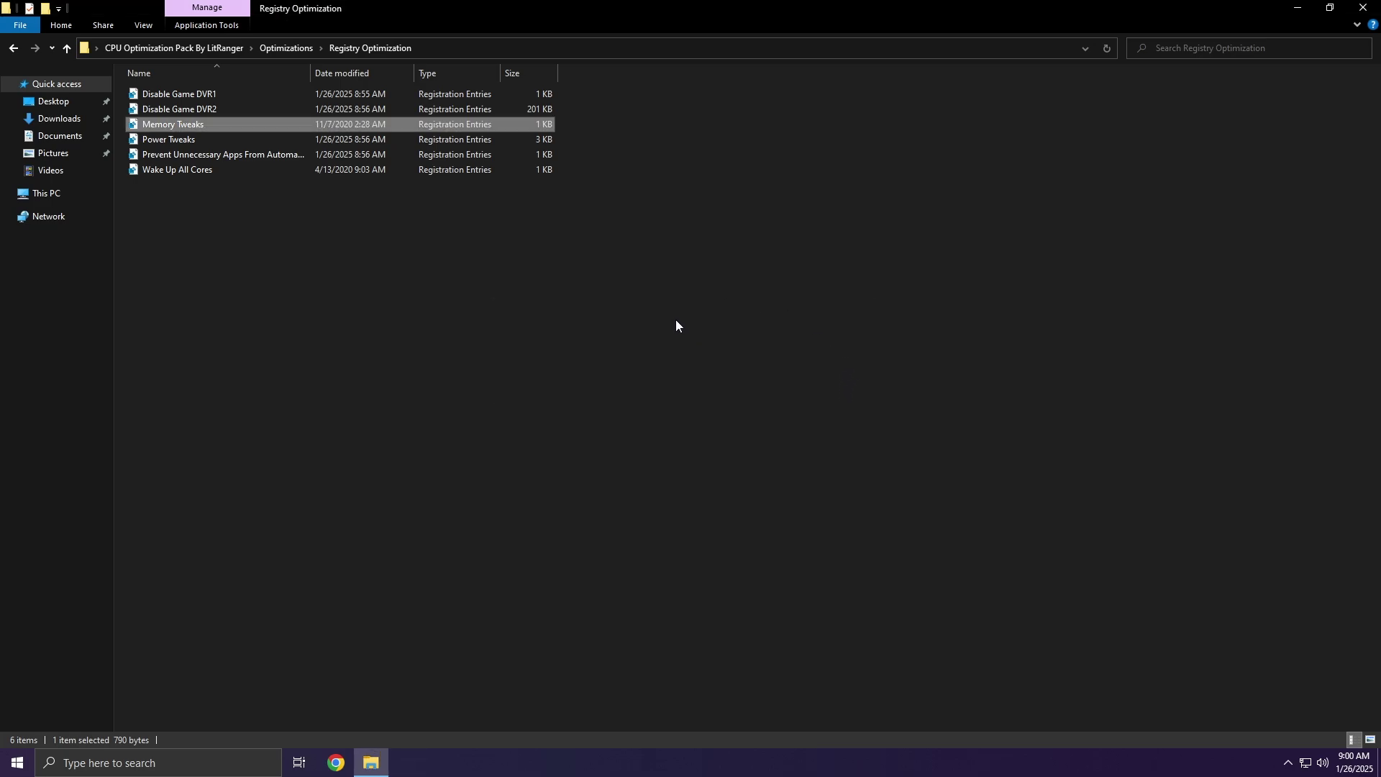
# Step: Merge the Power Tweaks registration file into the registry and confirm the import
pyautogui.rightClick(236, 137)
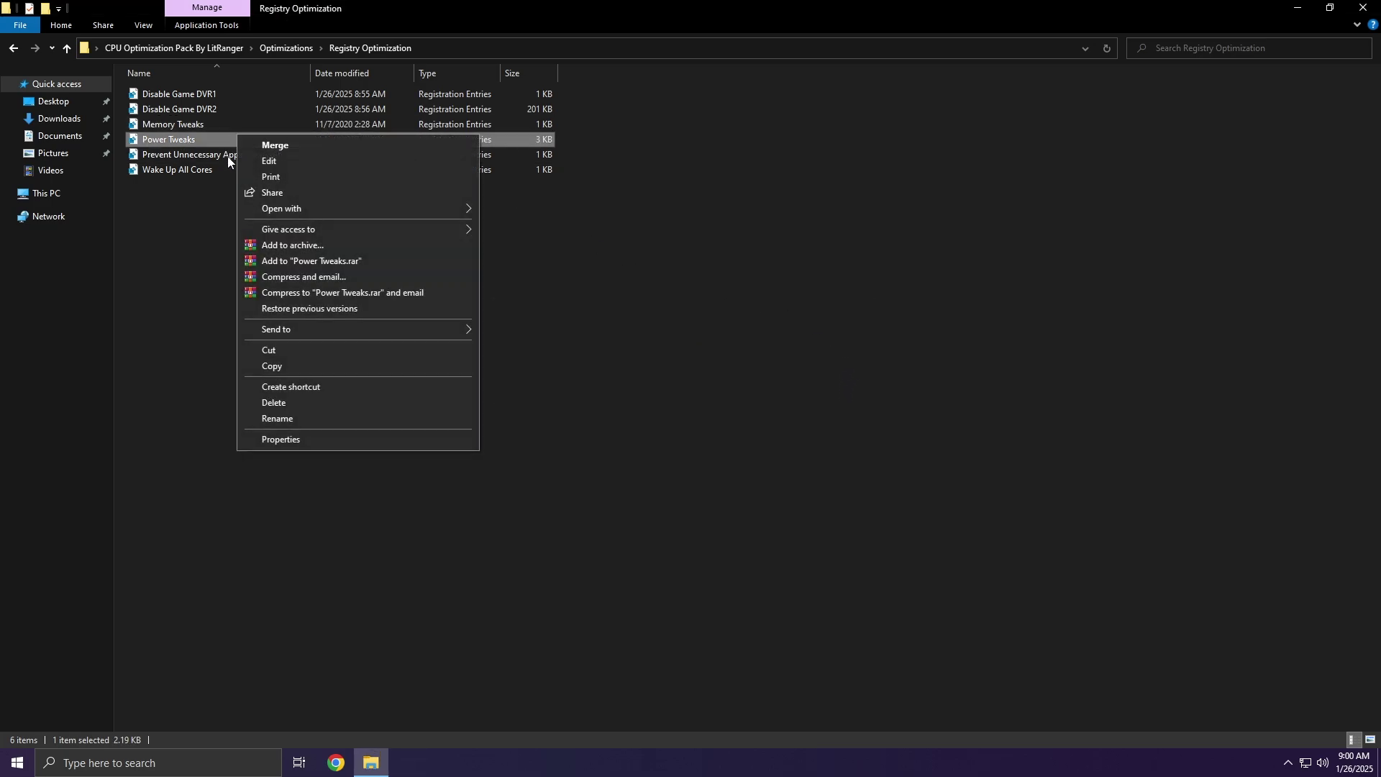
pyautogui.click(274, 151)
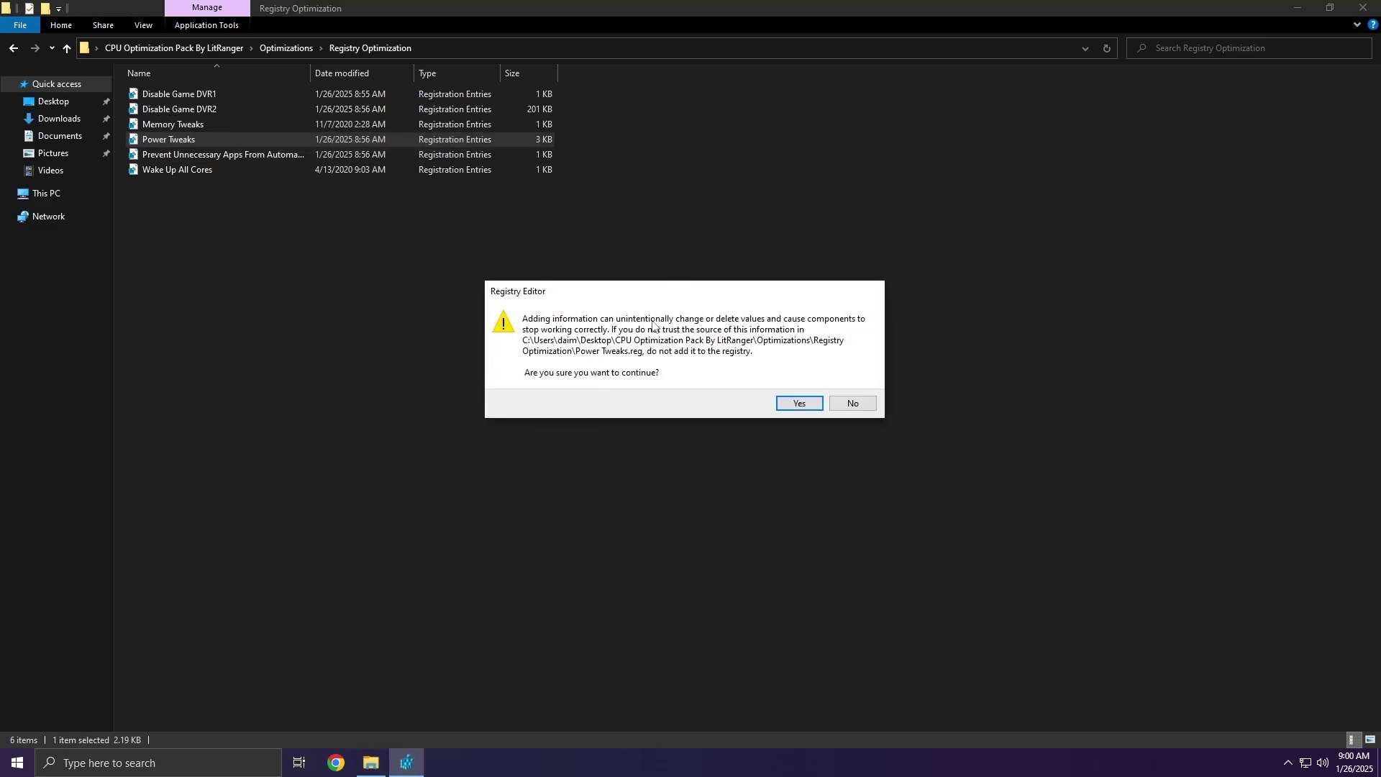
pyautogui.click(782, 402)
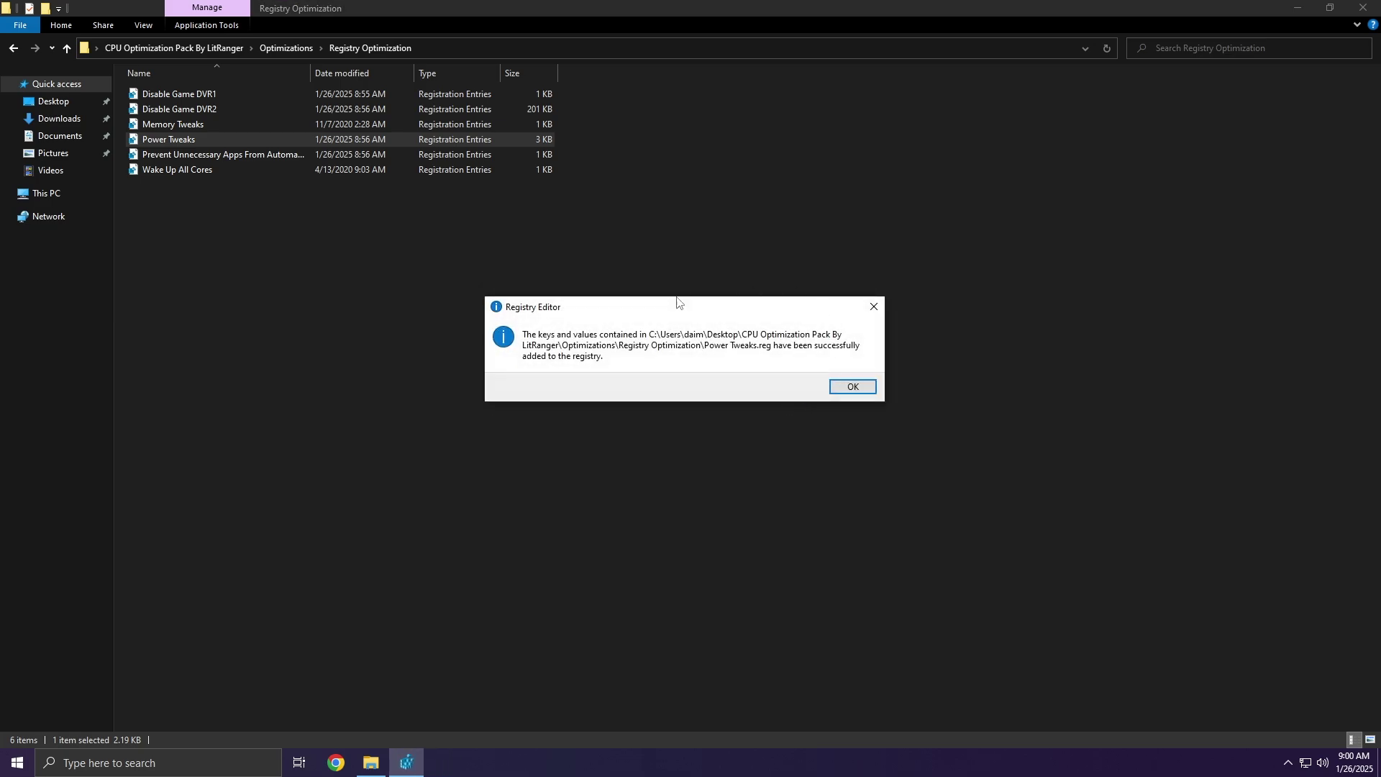
pyautogui.click(850, 387)
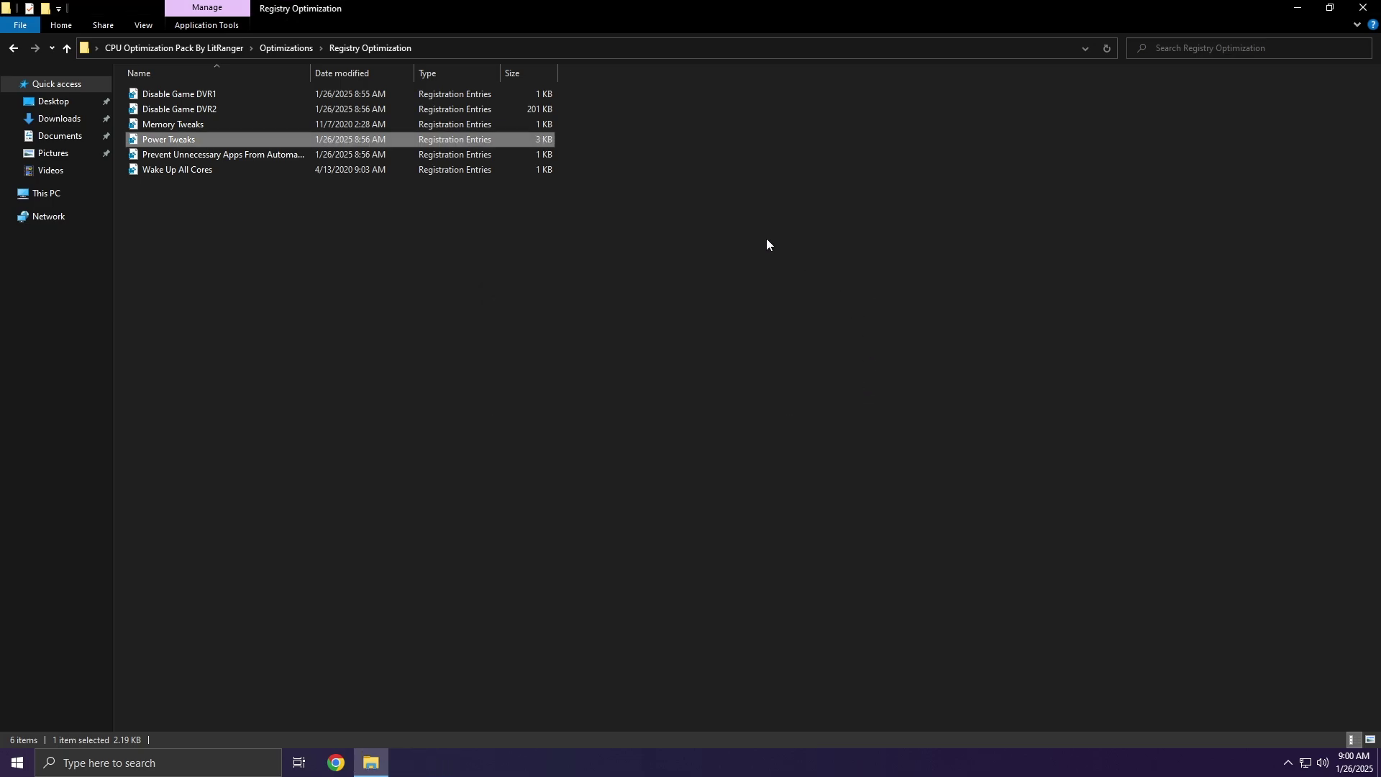
# Step: Merge the Prevent Unnecessary Apps From Automatically Starting registration file into the registry and confirm the import
pyautogui.click(242, 153)
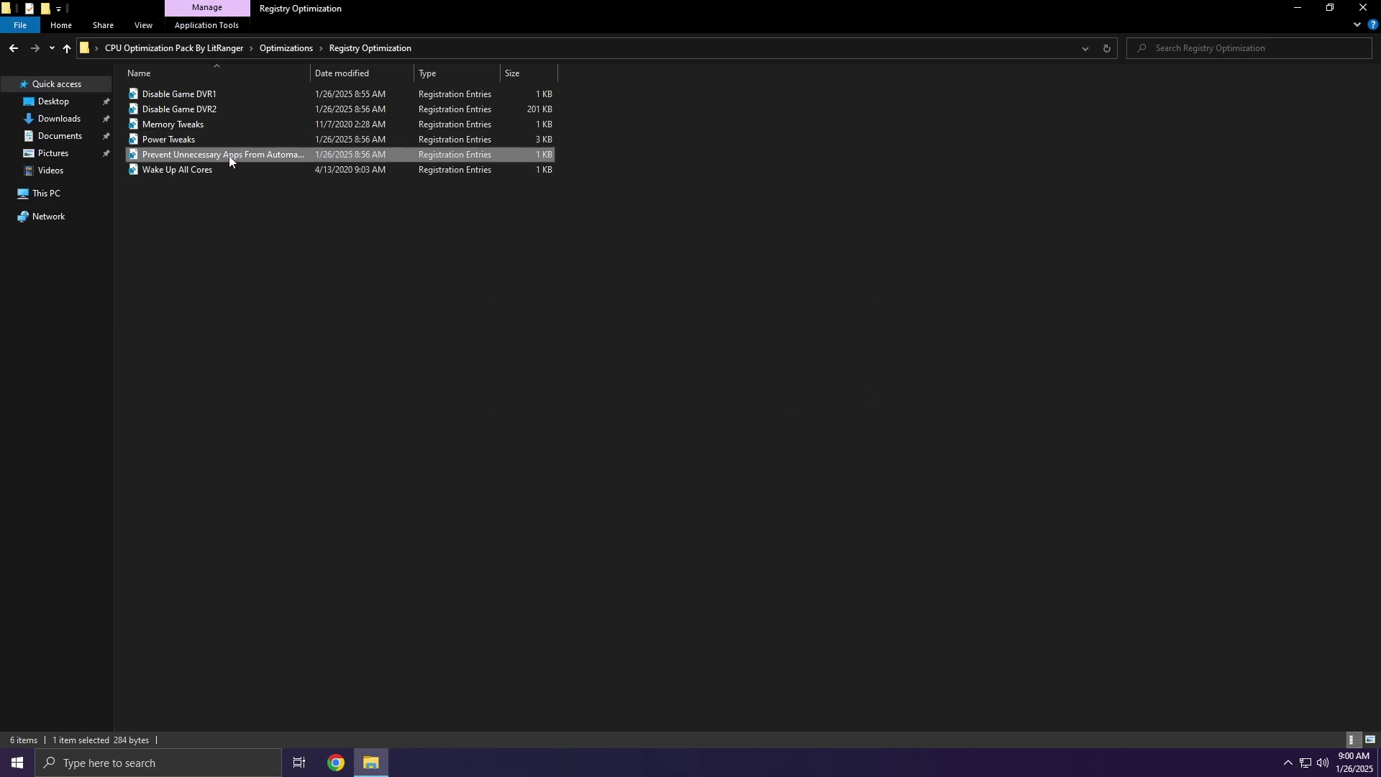
pyautogui.rightClick(230, 159)
pyautogui.click(278, 173)
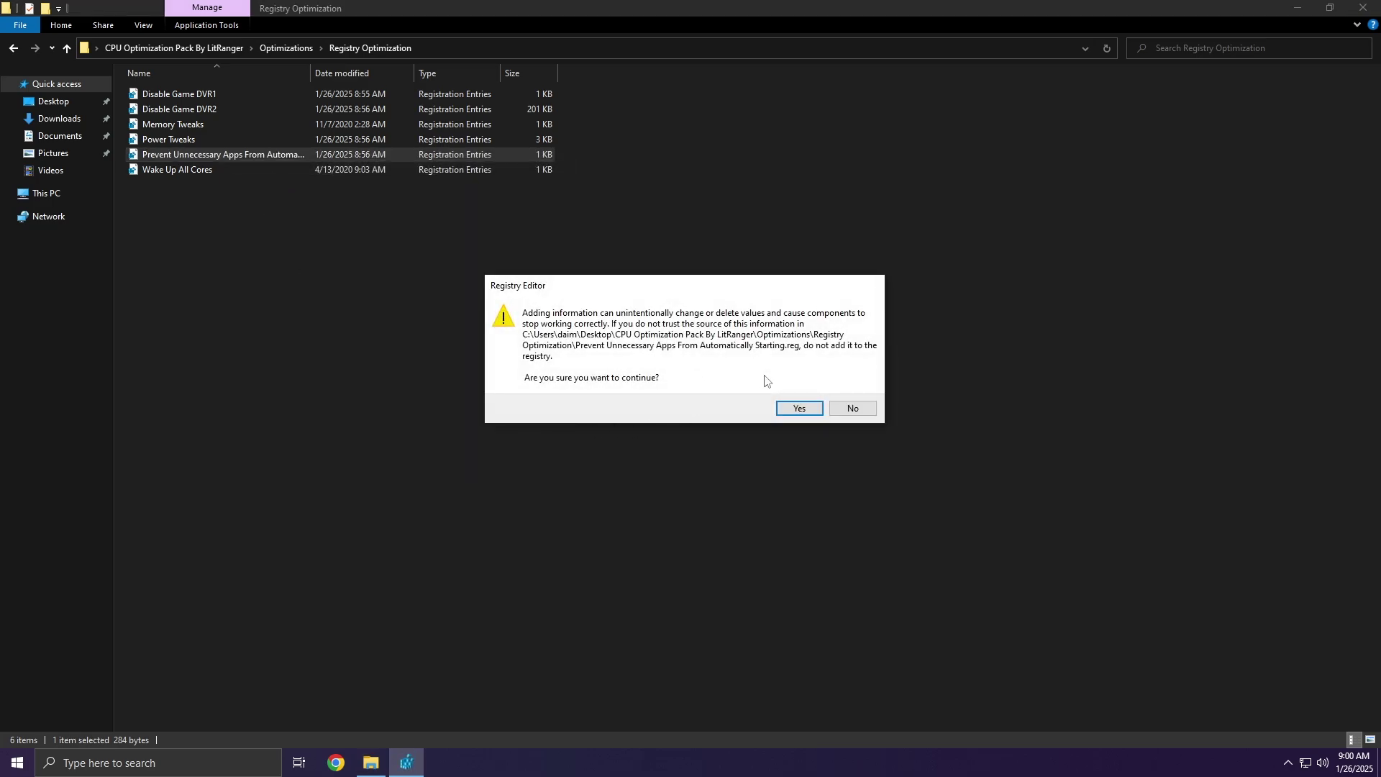
pyautogui.click(795, 407)
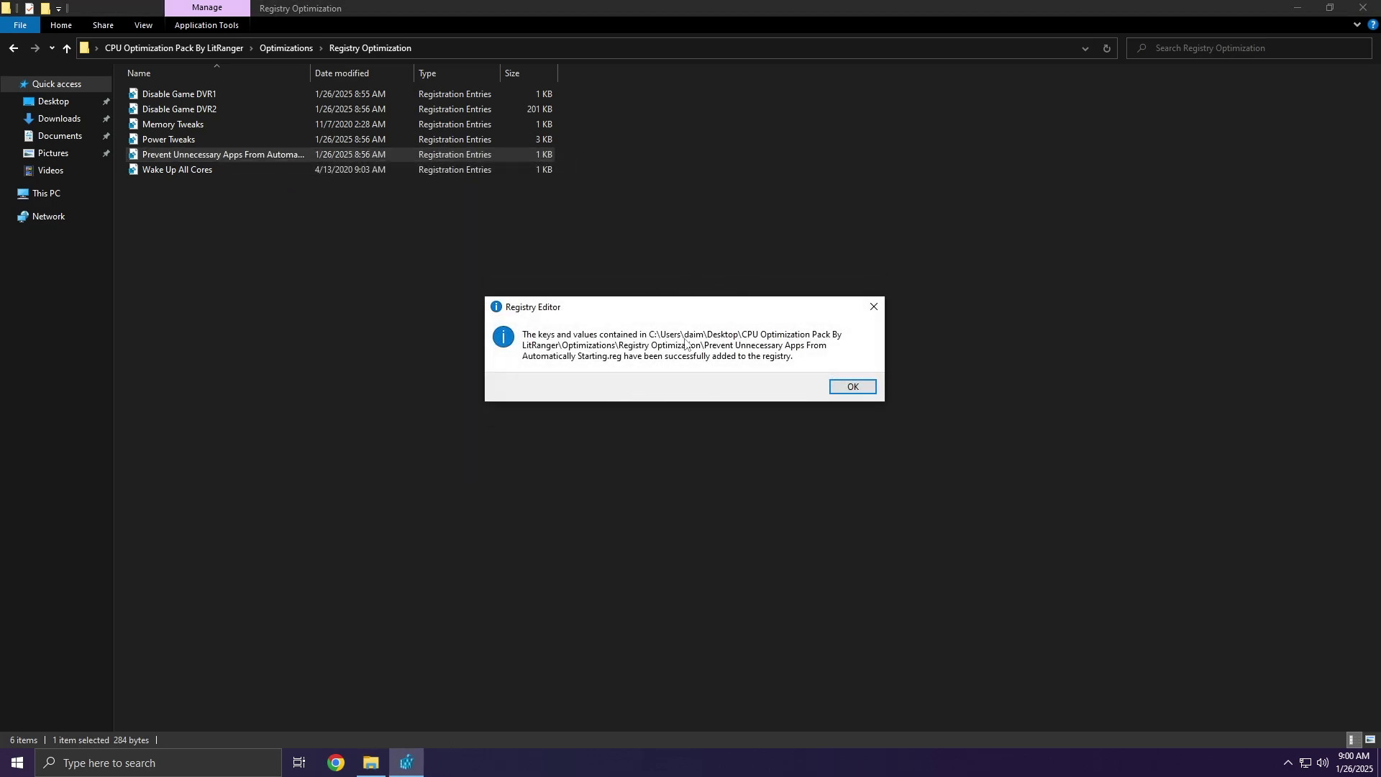
pyautogui.click(839, 385)
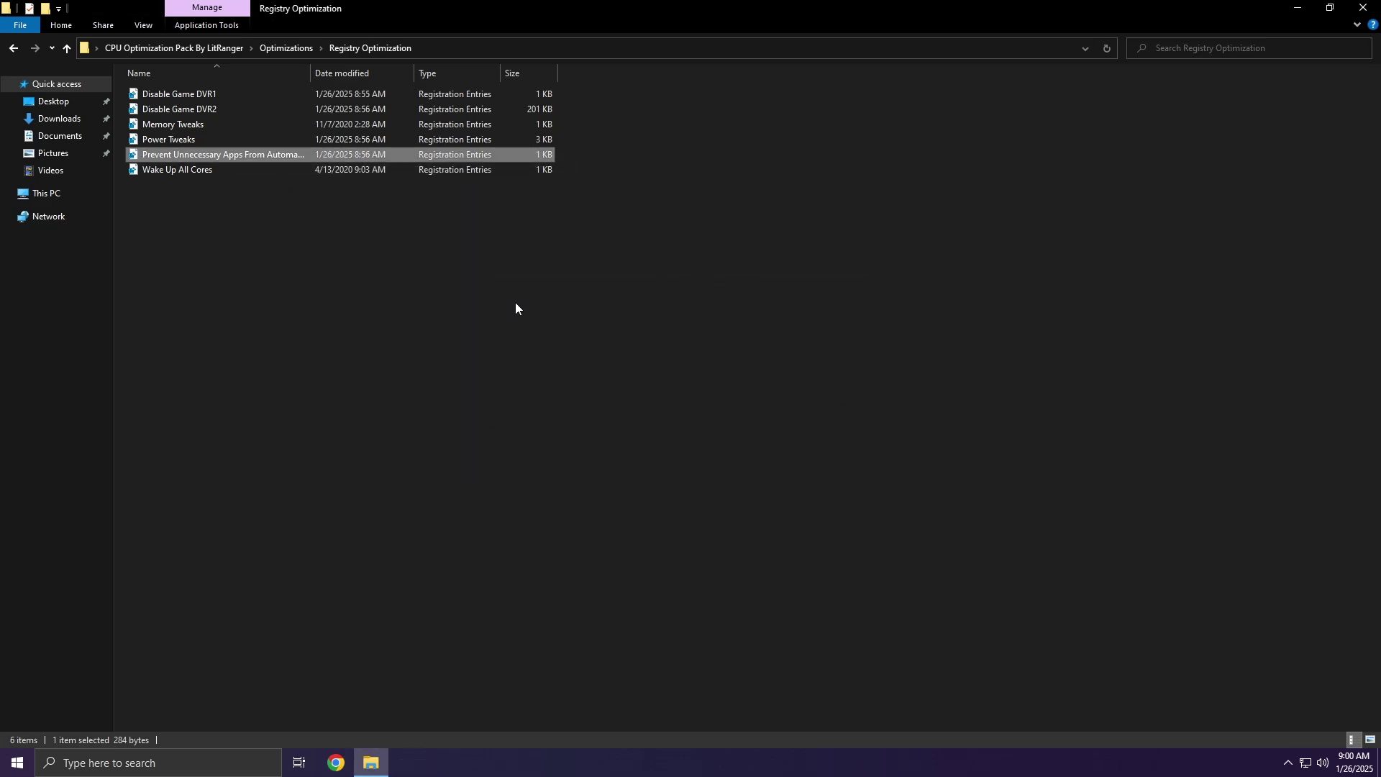
# Step: Merge the Wake Up All Cores registration file into the registry, confirm the import and clear the file selection
pyautogui.doubleClick(269, 170)
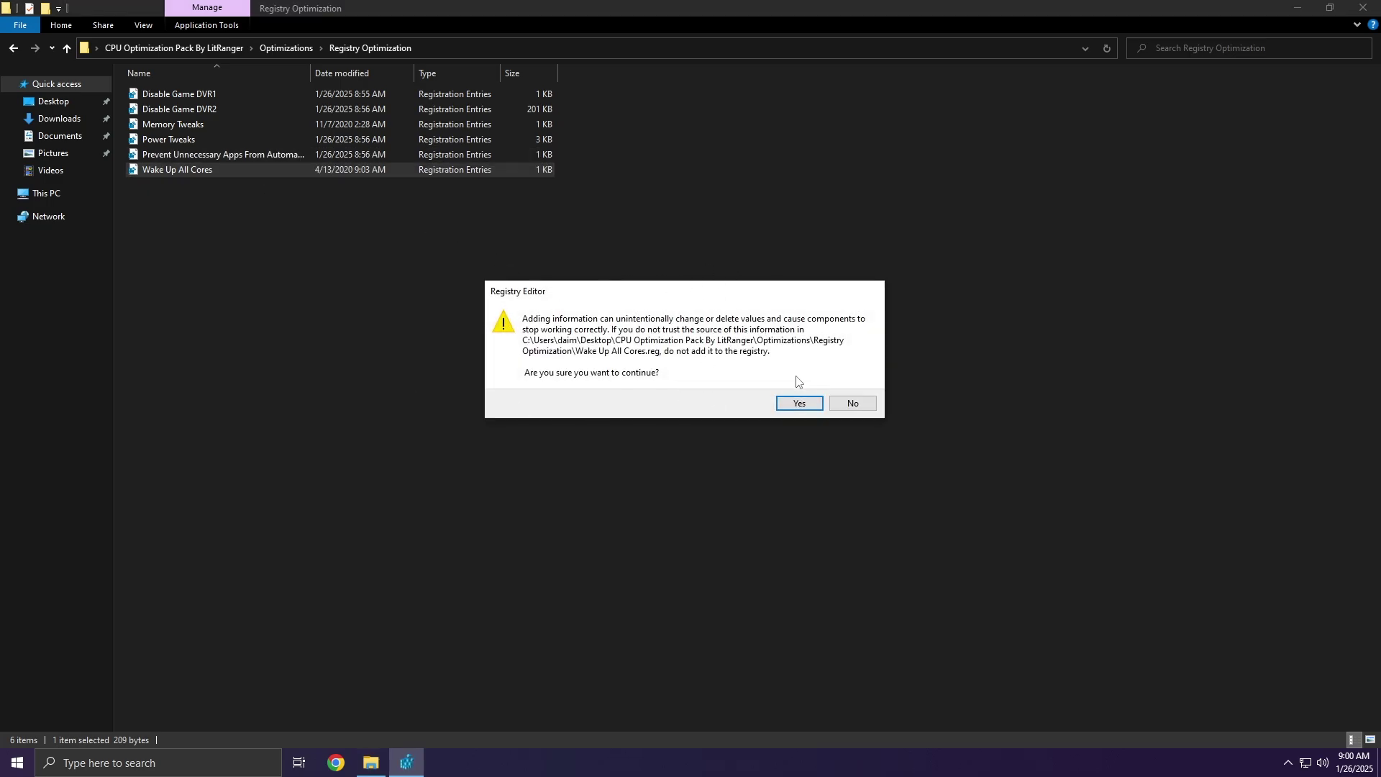
pyautogui.click(797, 403)
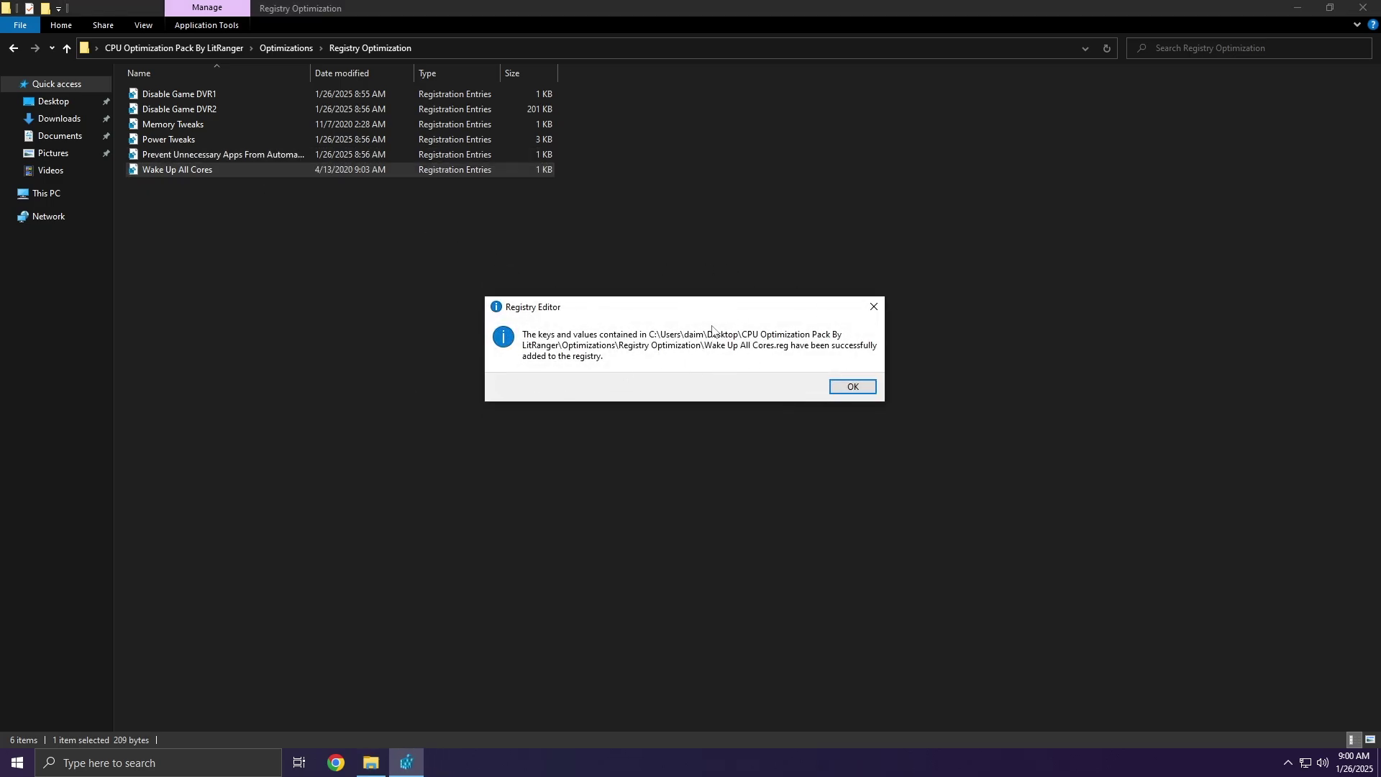
pyautogui.click(851, 386)
pyautogui.moveTo(499, 299); pyautogui.dragTo(317, 87)
pyautogui.click(366, 270)
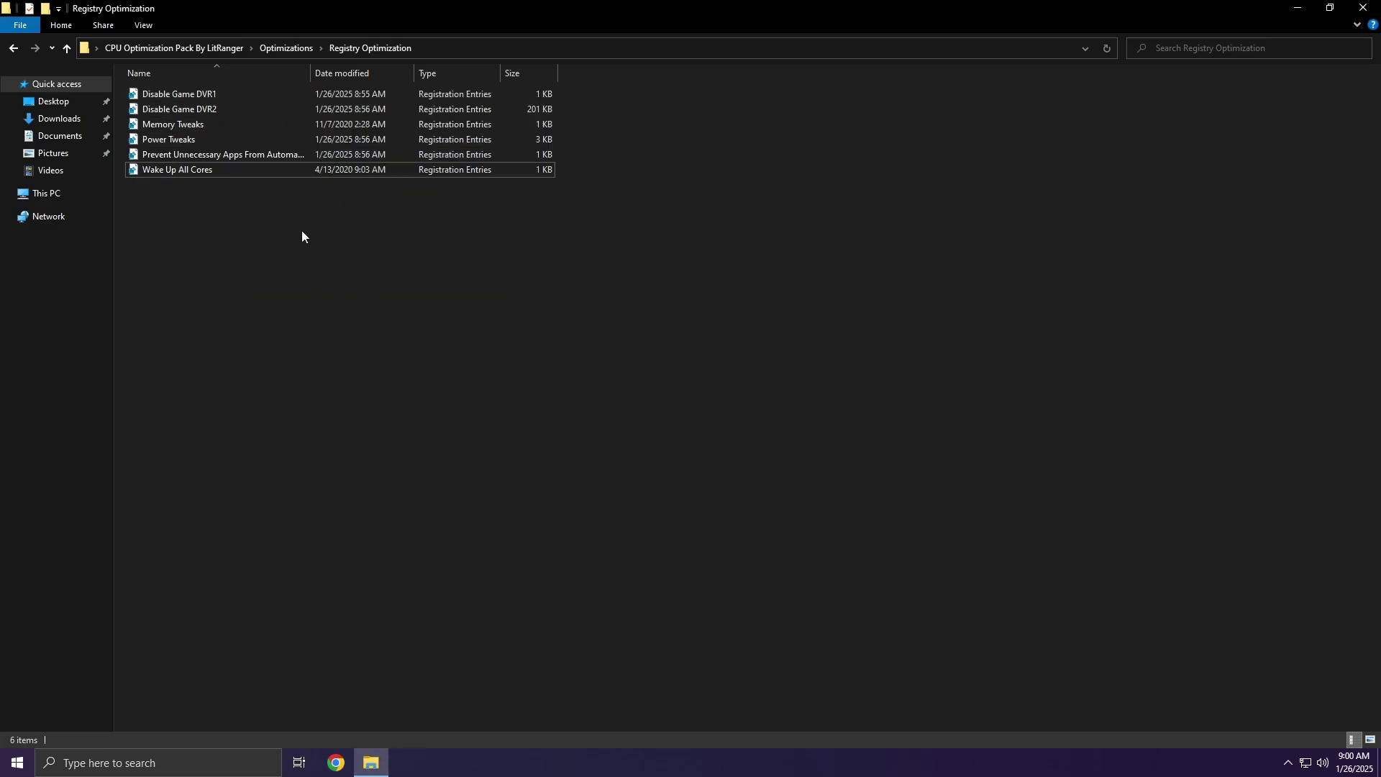
# Step: Return to the CPU Optimization Pack root folder and open the ParkControl subfolder inside Programs
pyautogui.click(10, 51)
pyautogui.click(13, 51)
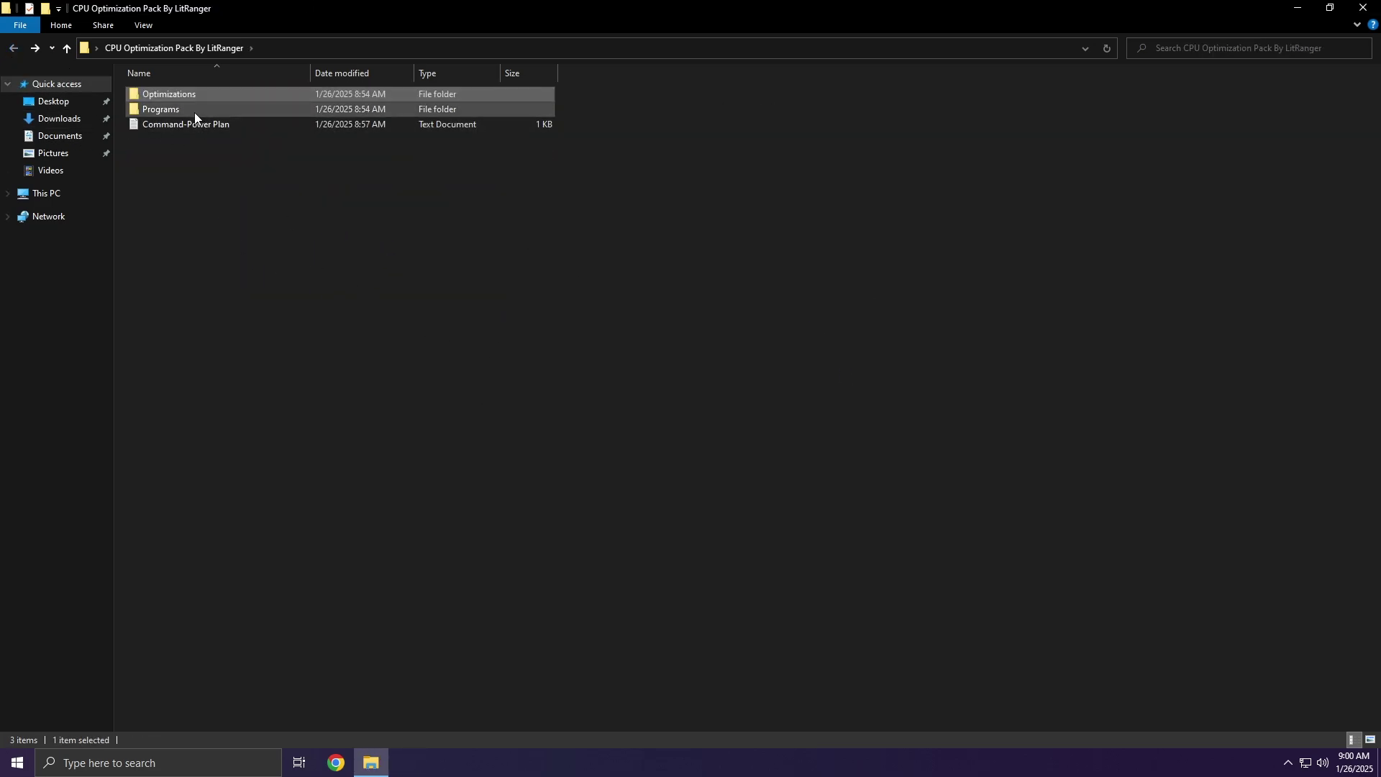
pyautogui.doubleClick(195, 112)
pyautogui.doubleClick(205, 97)
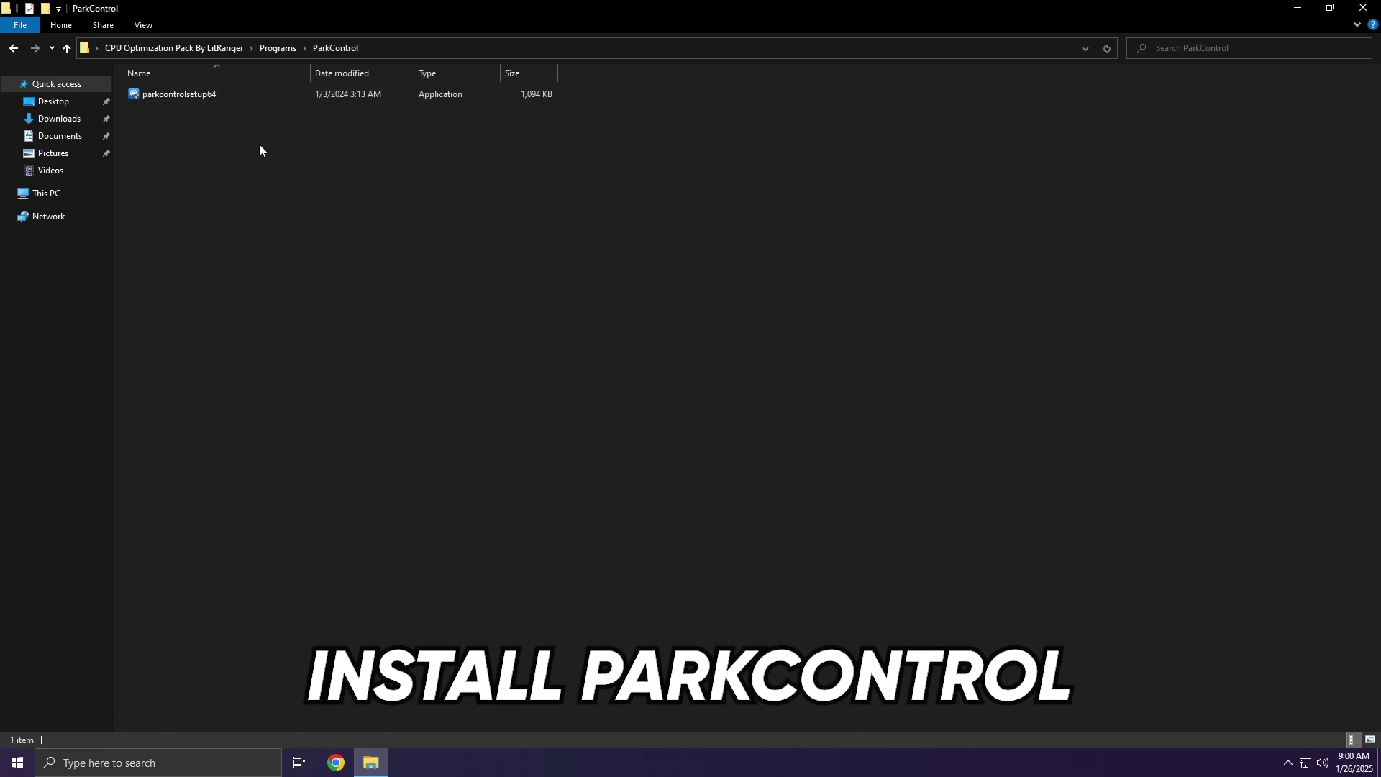
# Step: Install ParkControl from parkcontrolsetup64 in English, keeping the default components, including Start menu shortcuts and Launch ParkControl
pyautogui.doubleClick(226, 97)
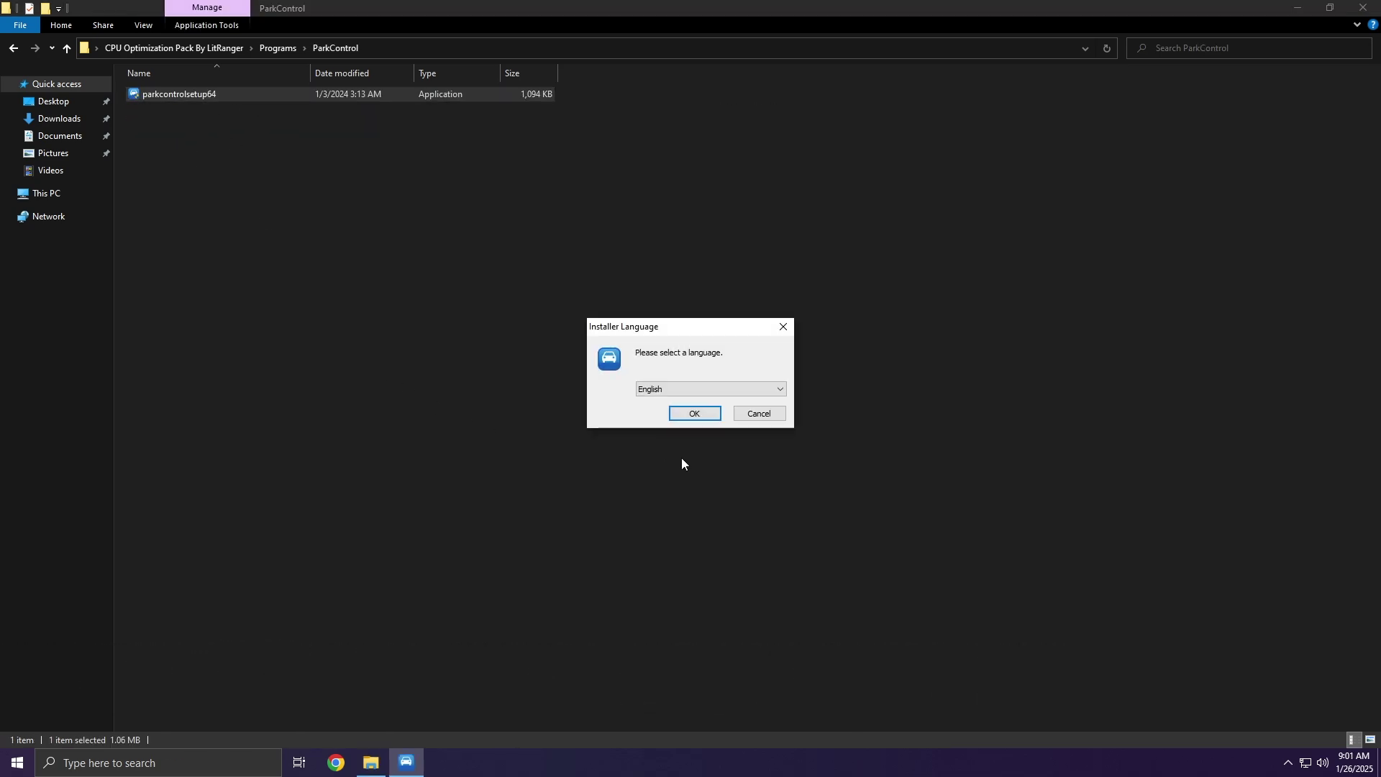
pyautogui.click(694, 413)
pyautogui.click(775, 493)
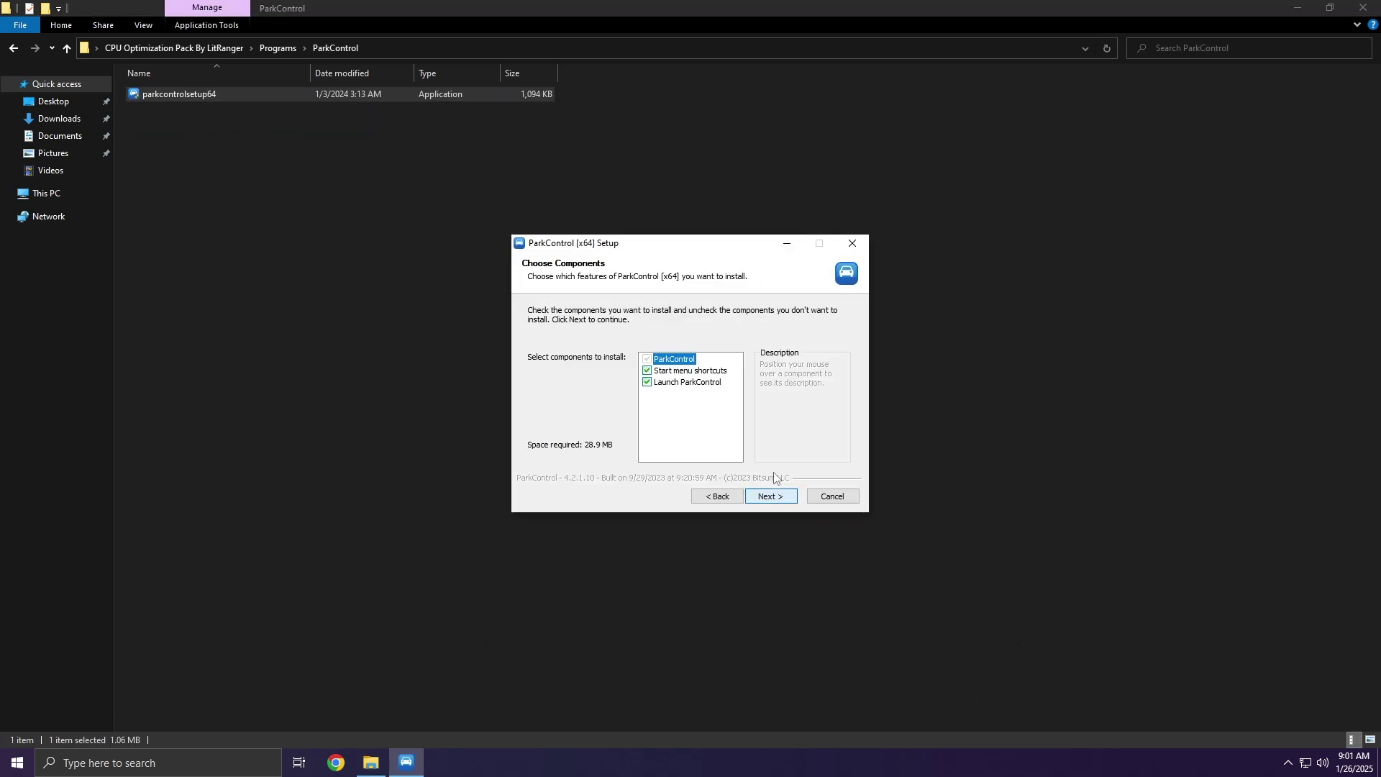
pyautogui.click(777, 495)
pyautogui.click(778, 493)
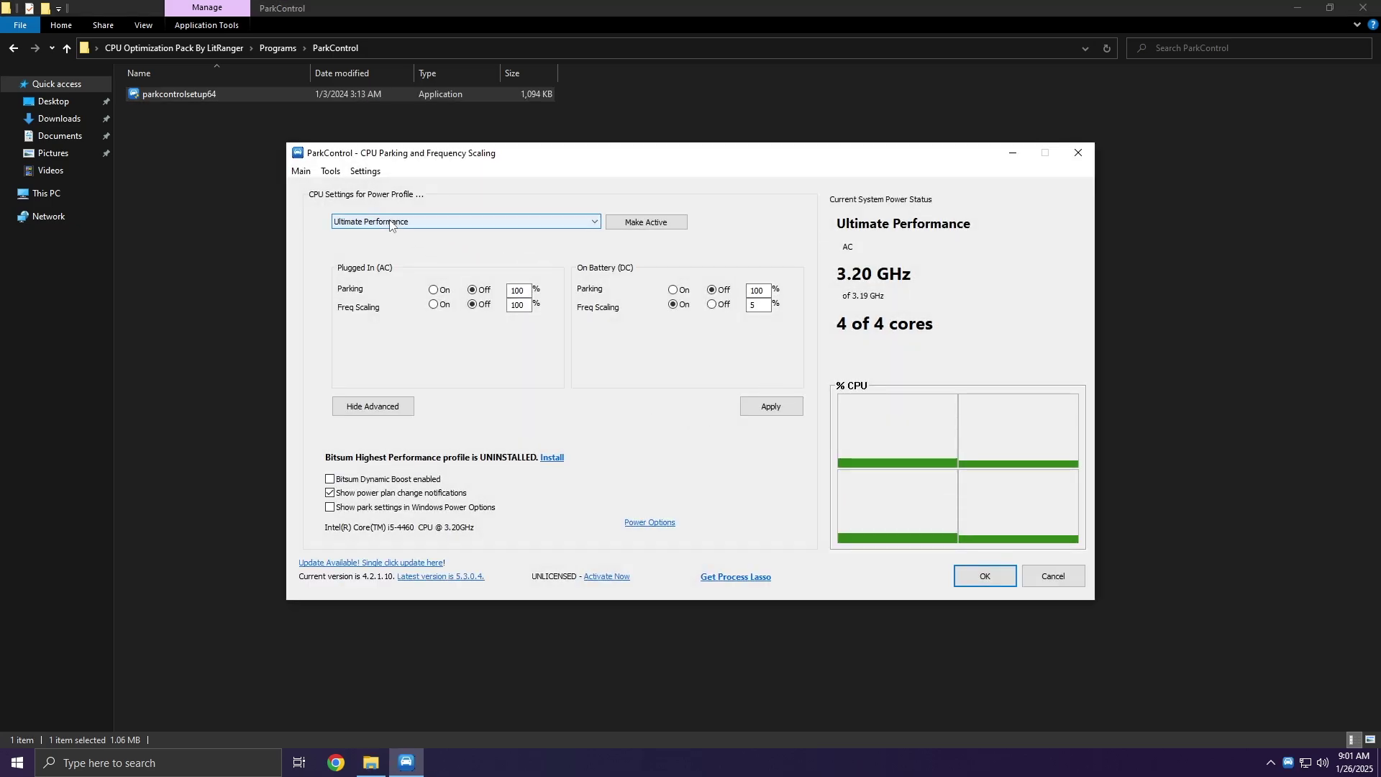
# Step: For the Ultimate Performance profile, enable parking and frequency scaling when plugged in and parking on battery, then apply and close ParkControl
pyautogui.click(390, 223)
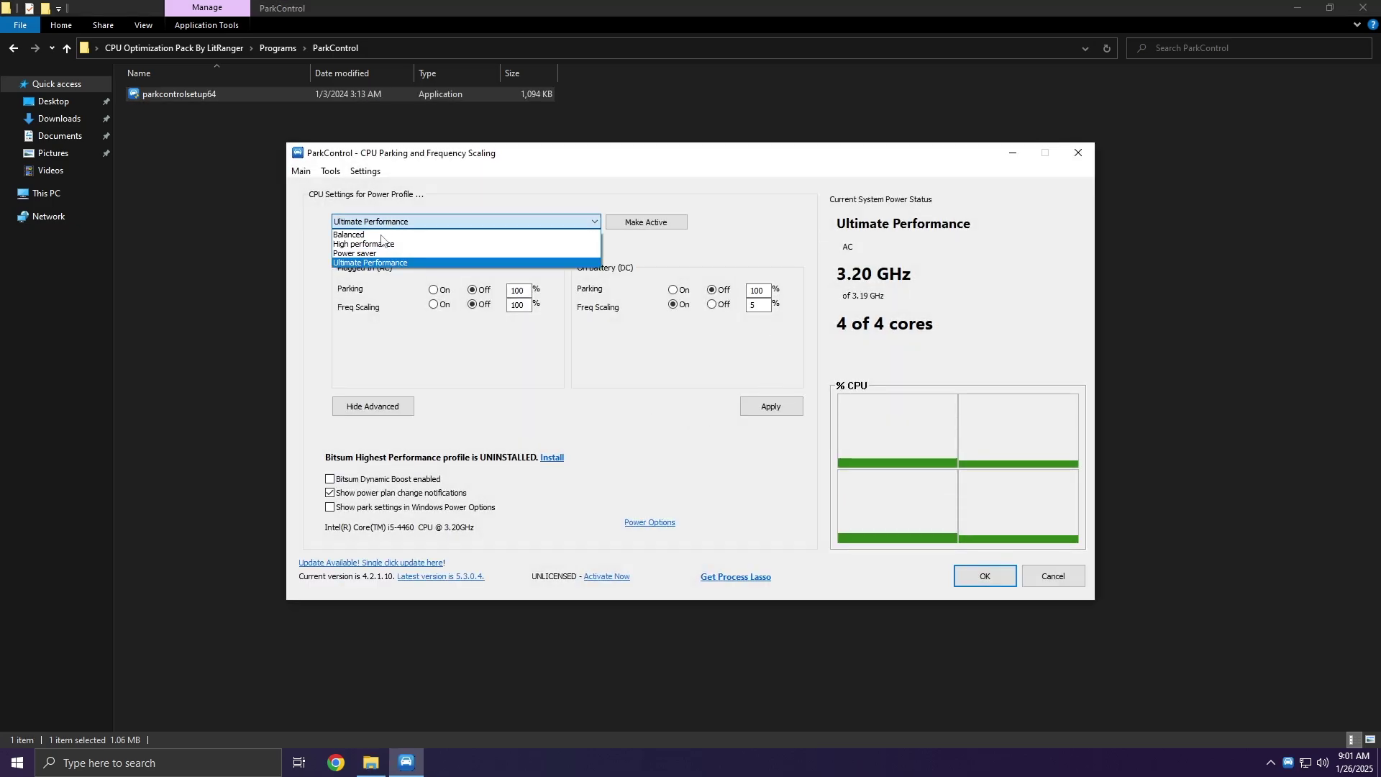
pyautogui.click(519, 250)
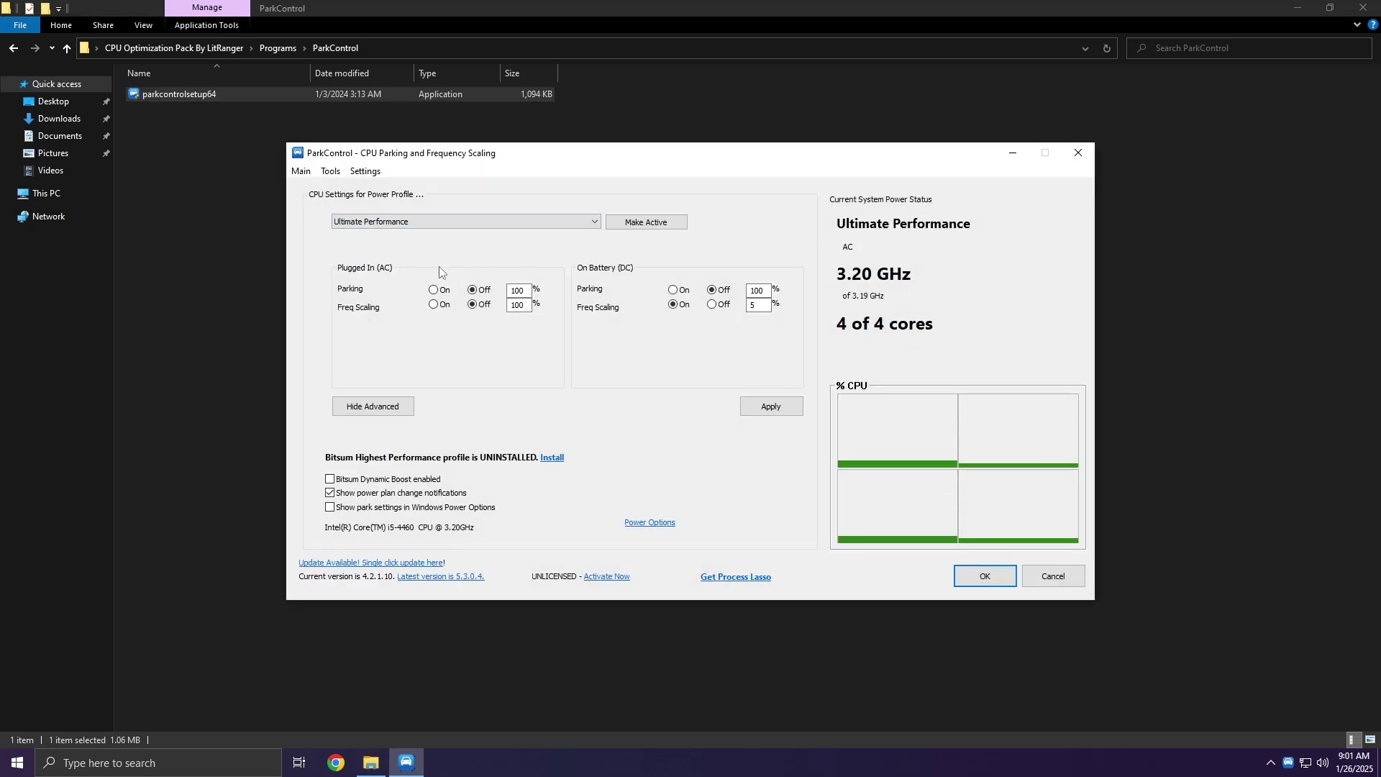
pyautogui.click(438, 291)
pyautogui.click(438, 305)
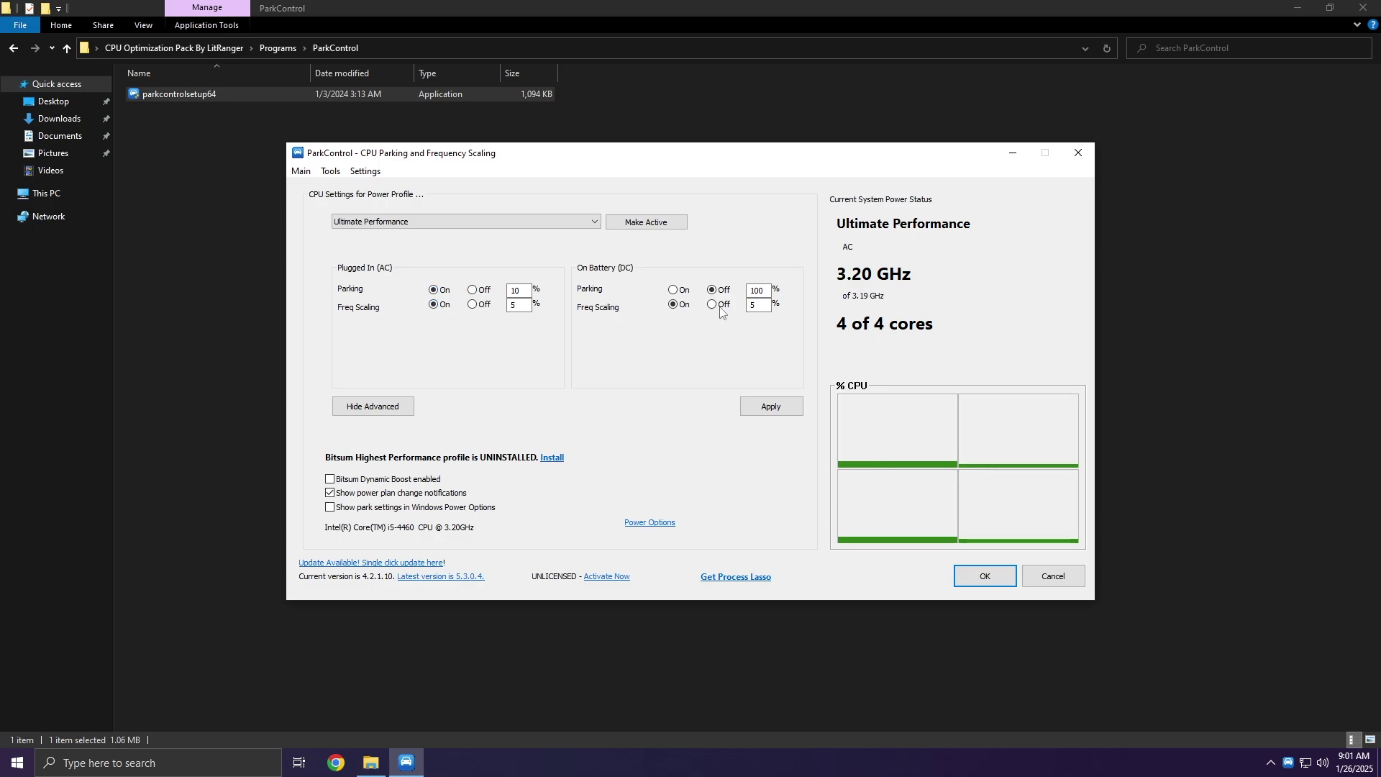
pyautogui.click(675, 291)
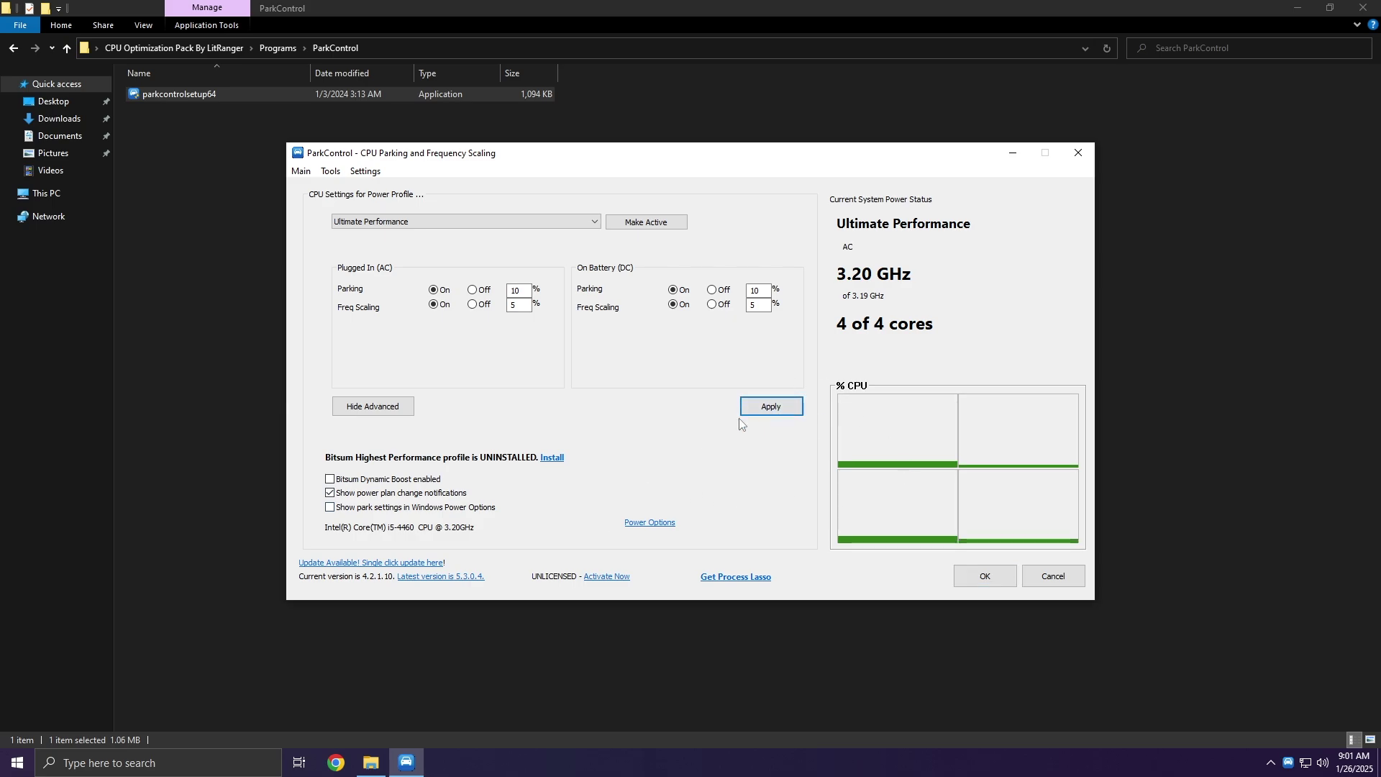
pyautogui.click(770, 406)
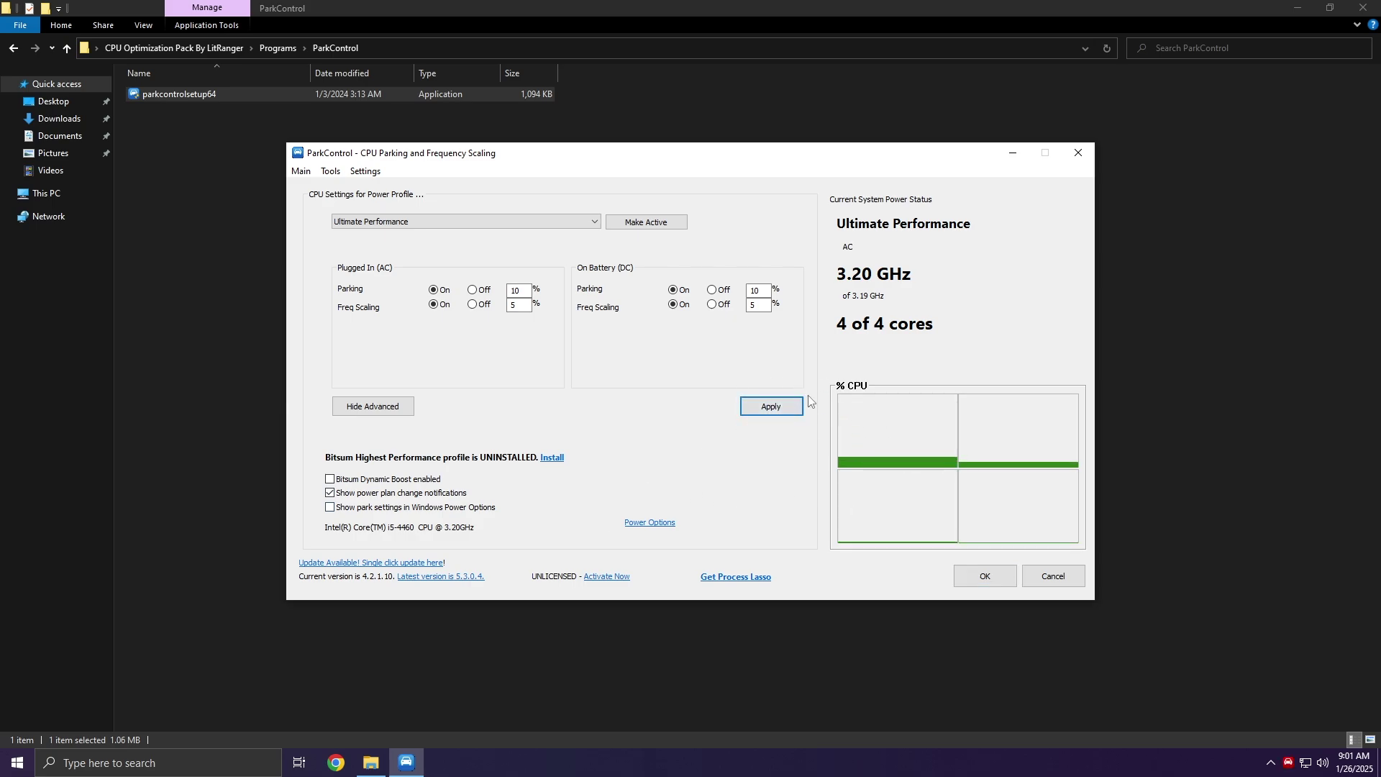
pyautogui.click(976, 570)
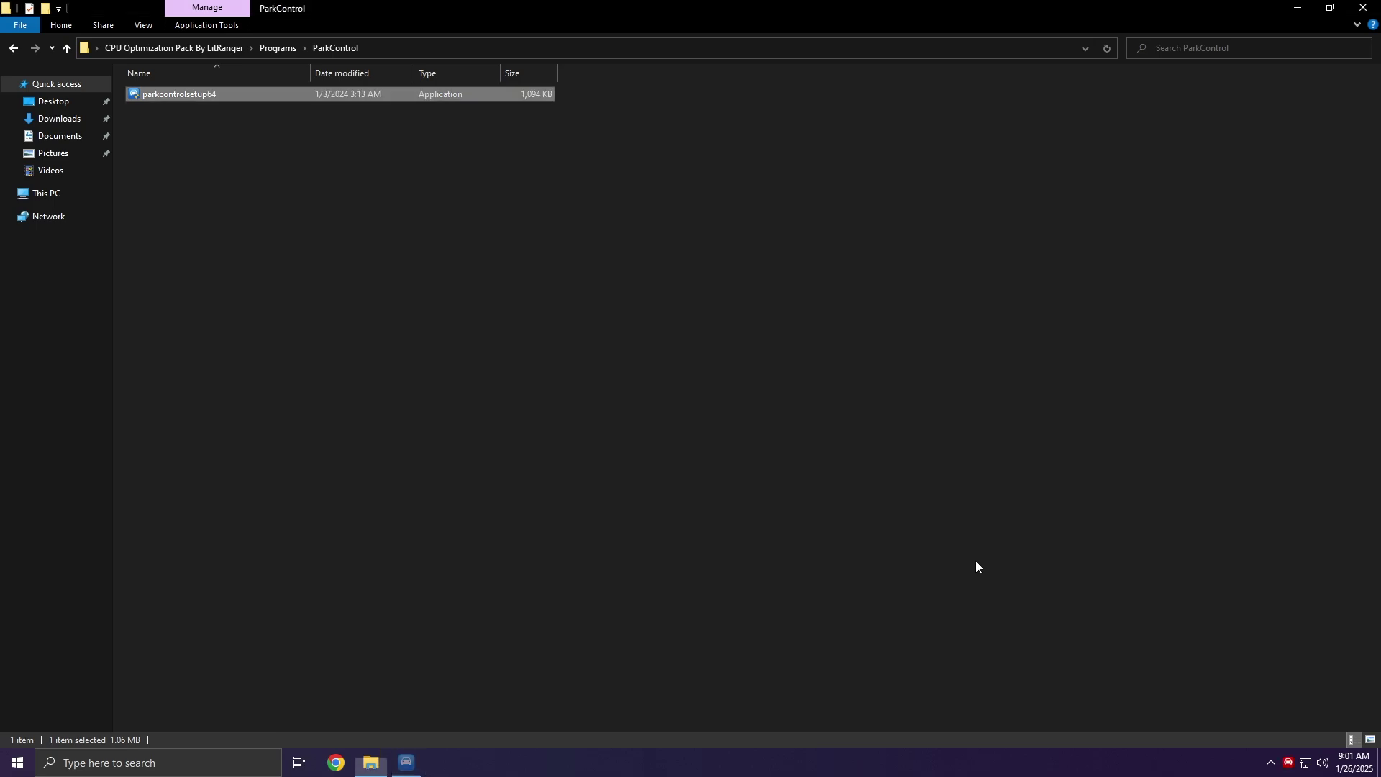
# Step: Open TimerResolution from the Timer Resolution folder inside Programs and set the timer to its default resolution
pyautogui.click(13, 48)
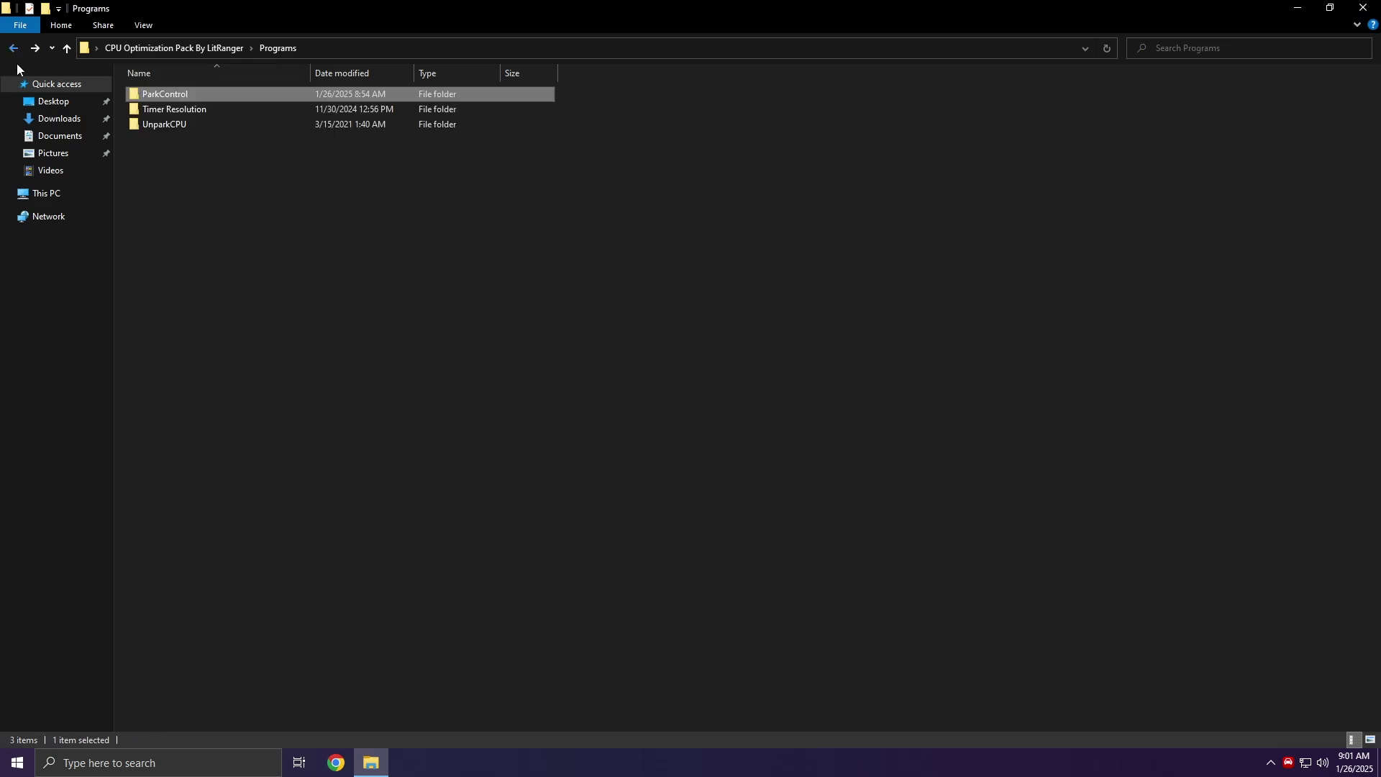
pyautogui.doubleClick(149, 107)
pyautogui.click(198, 95)
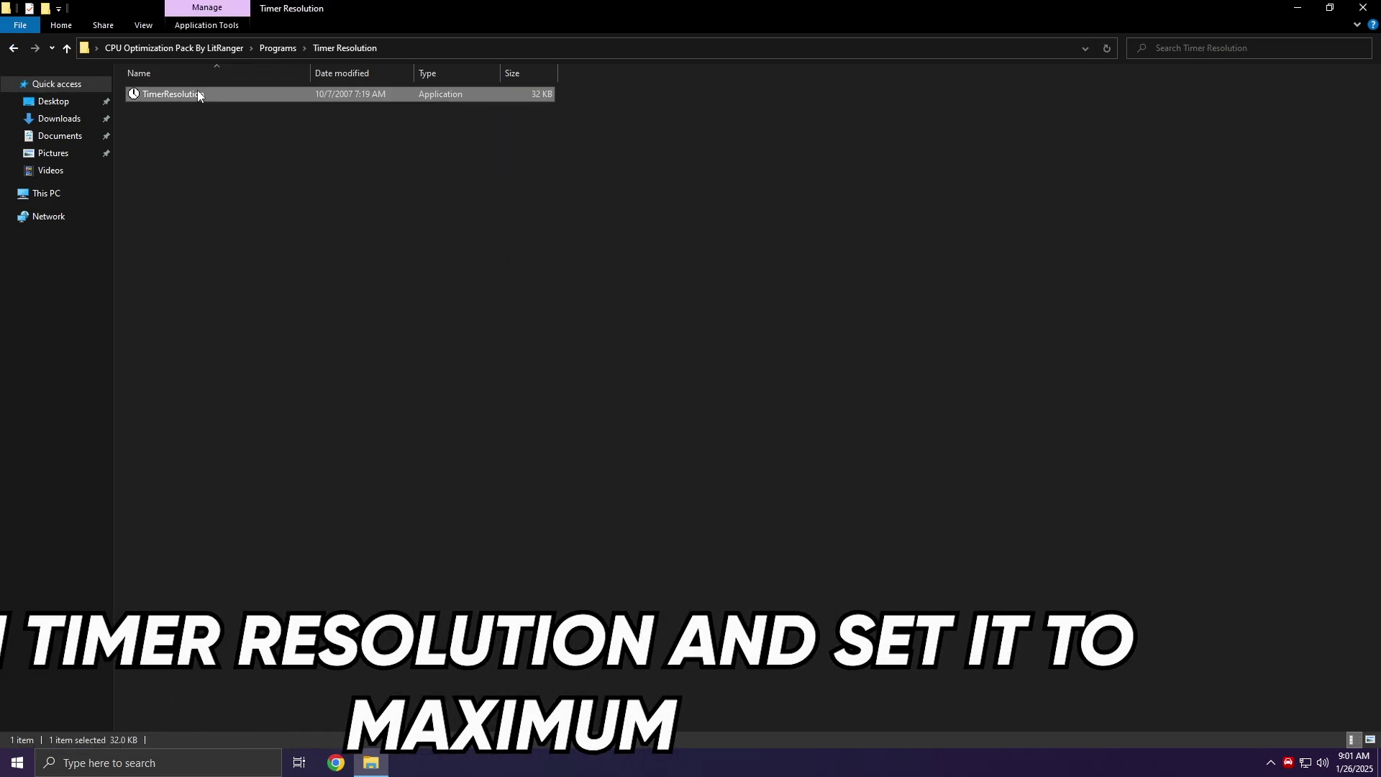
pyautogui.rightClick(197, 89)
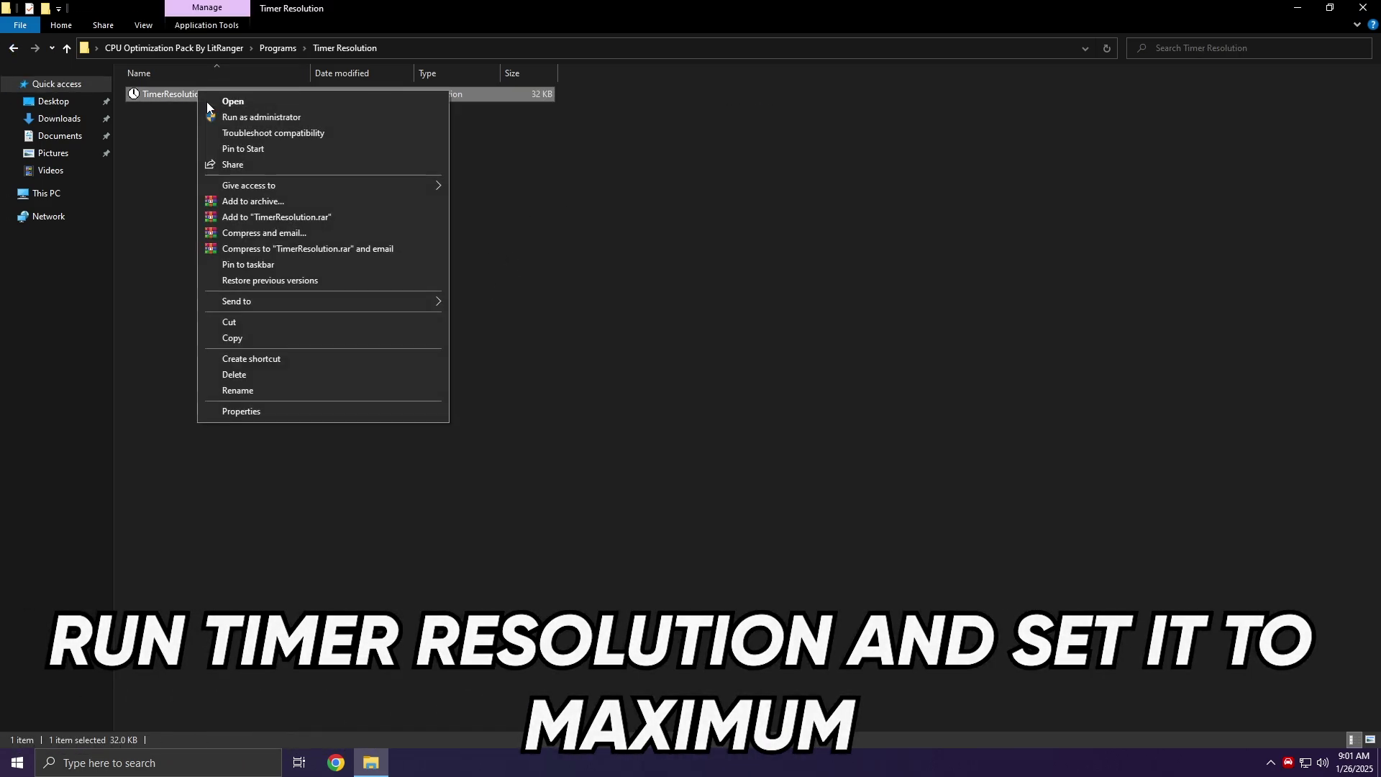
pyautogui.click(216, 101)
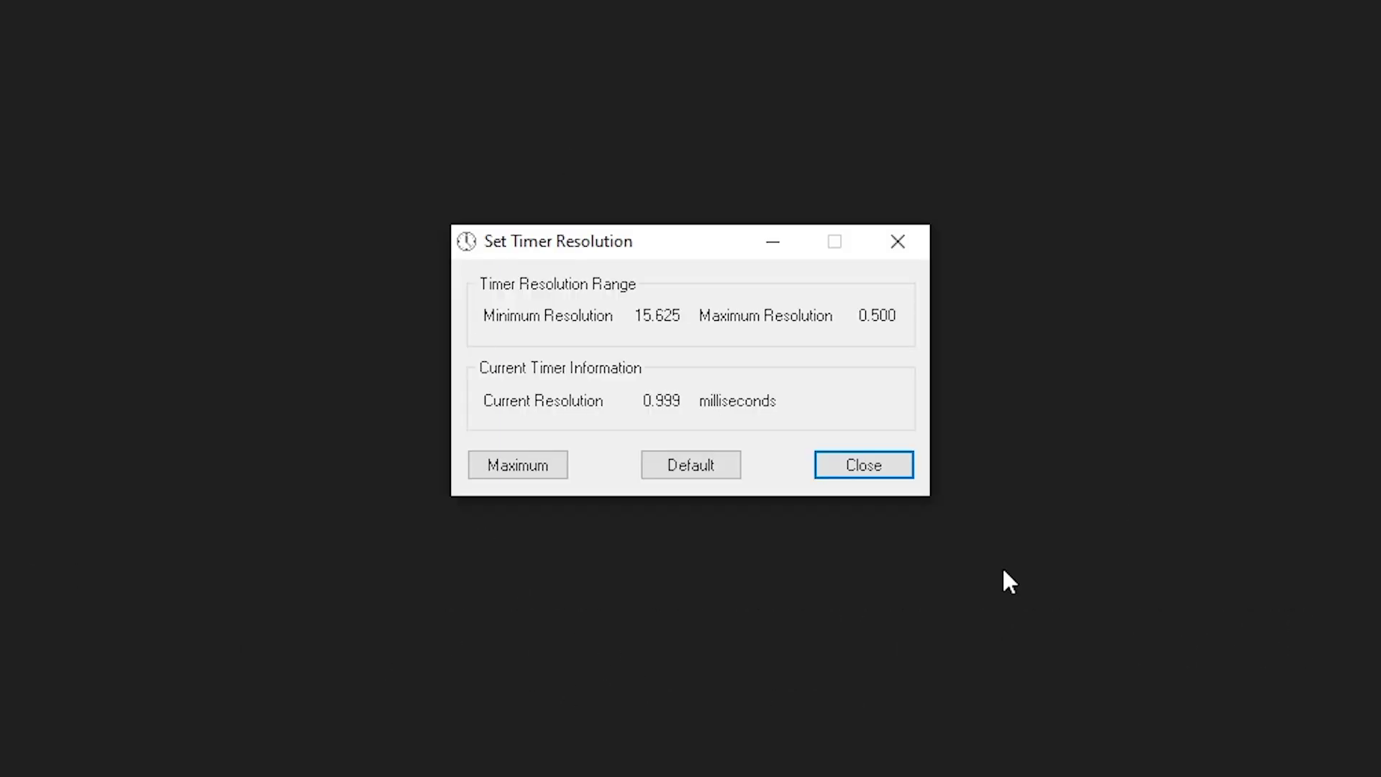
pyautogui.click(657, 468)
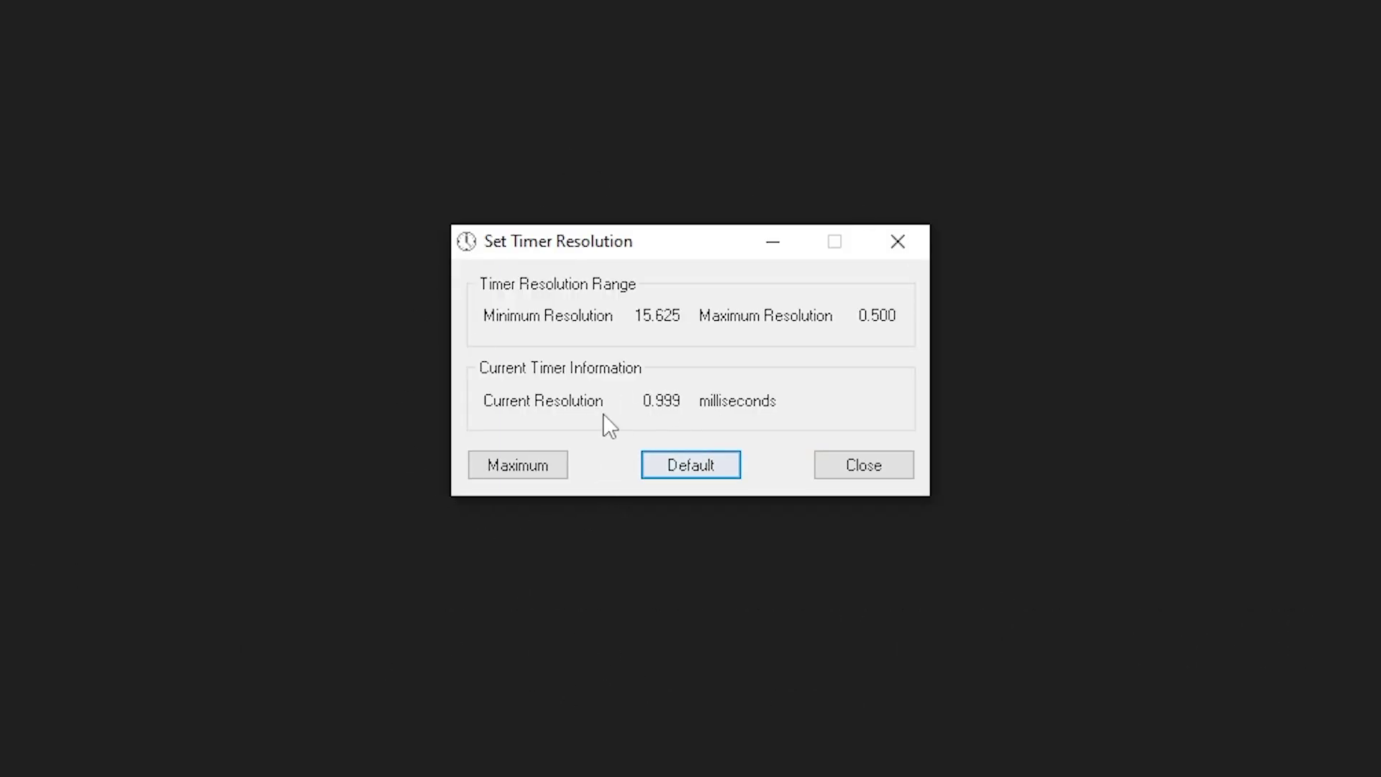
# Step: Set the timer to its maximum resolution, minimize and restore Set Timer Resolution, and close it
pyautogui.click(531, 455)
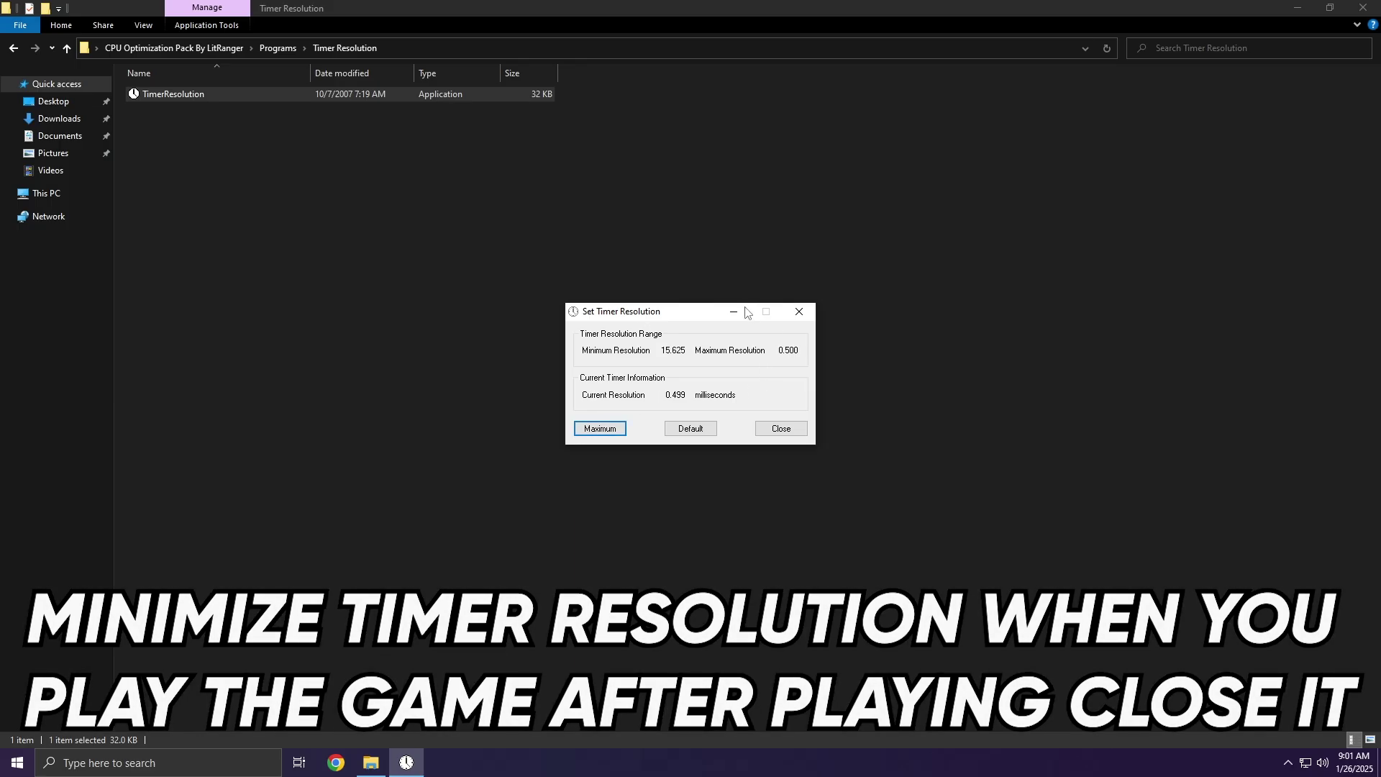
pyautogui.click(734, 311)
pyautogui.click(404, 762)
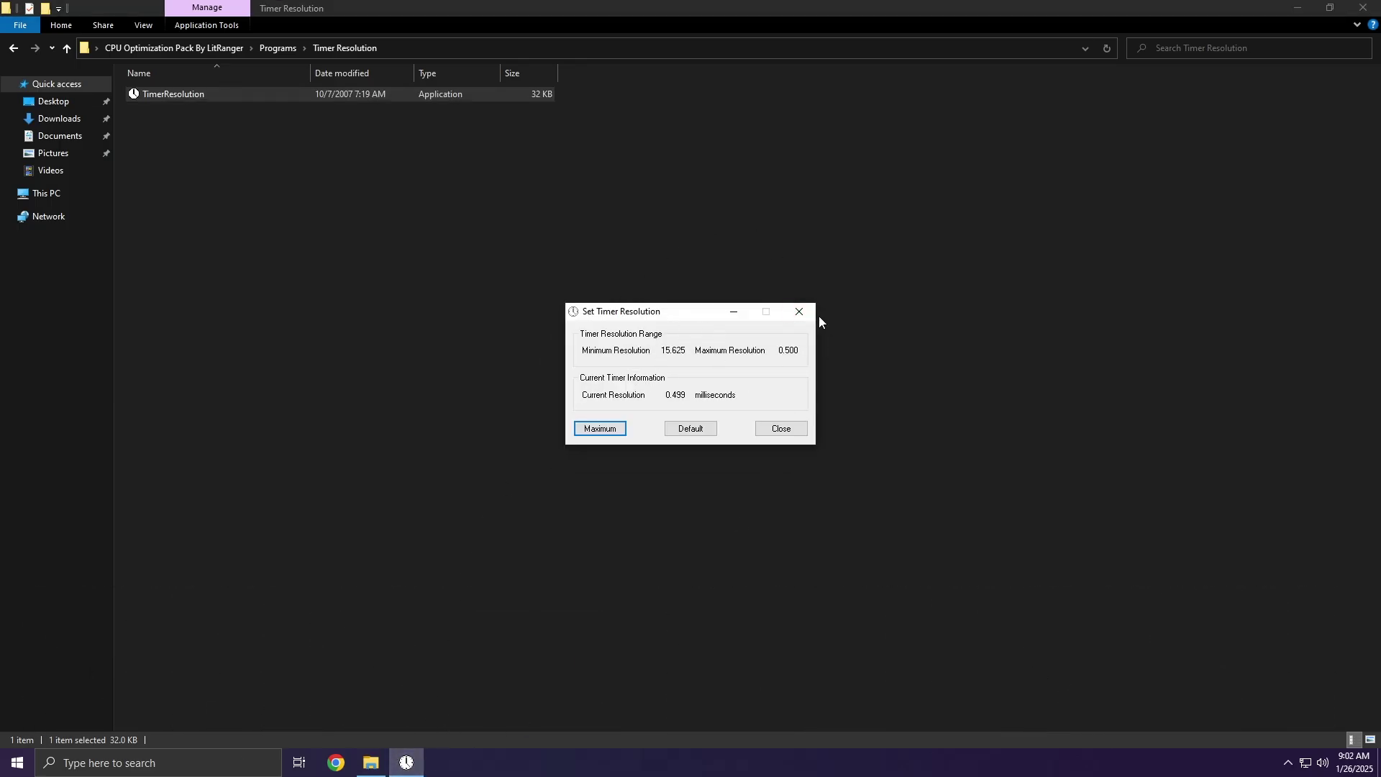
pyautogui.click(798, 311)
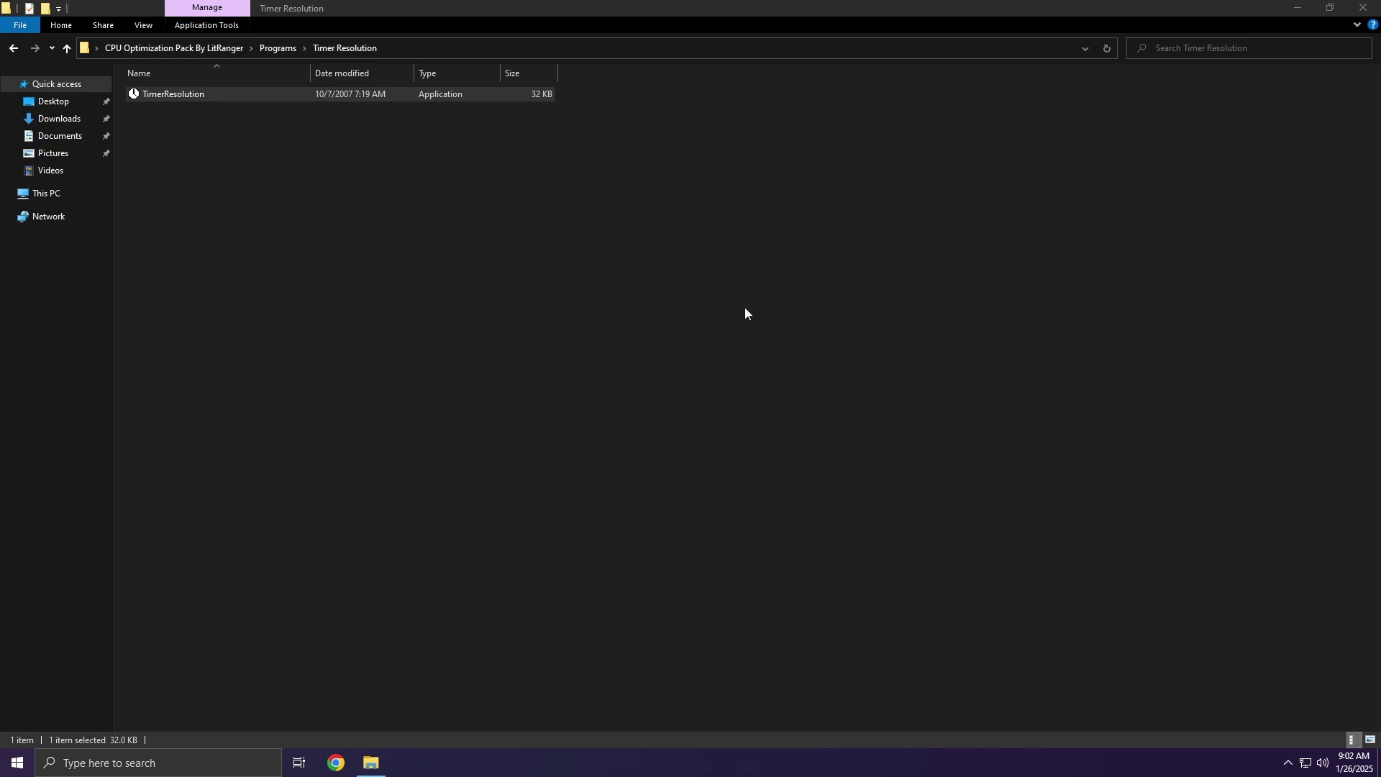
# Step: Open Unparkcpu from the UnparkCPU folder inside Programs and choose the Ultimate Performance system power plan
pyautogui.click(9, 51)
pyautogui.doubleClick(179, 119)
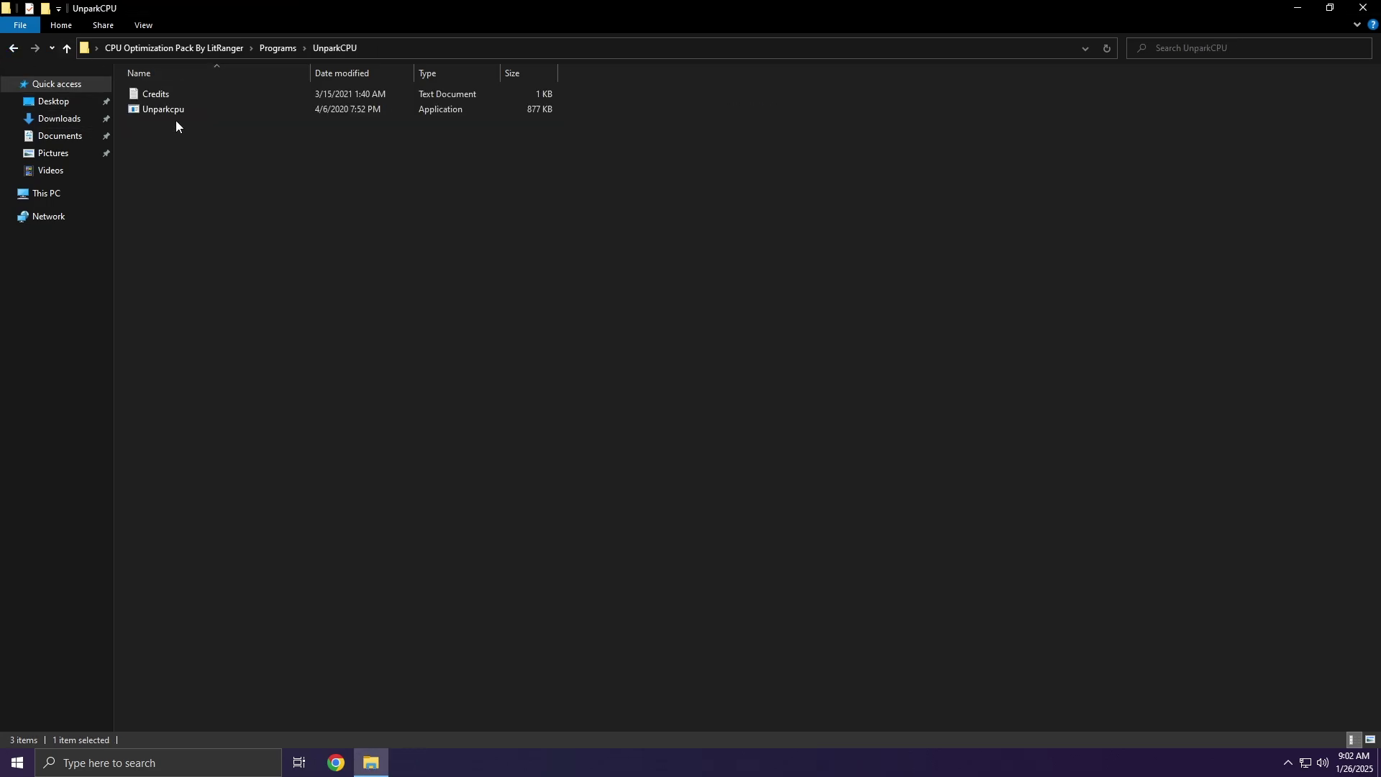
pyautogui.doubleClick(188, 111)
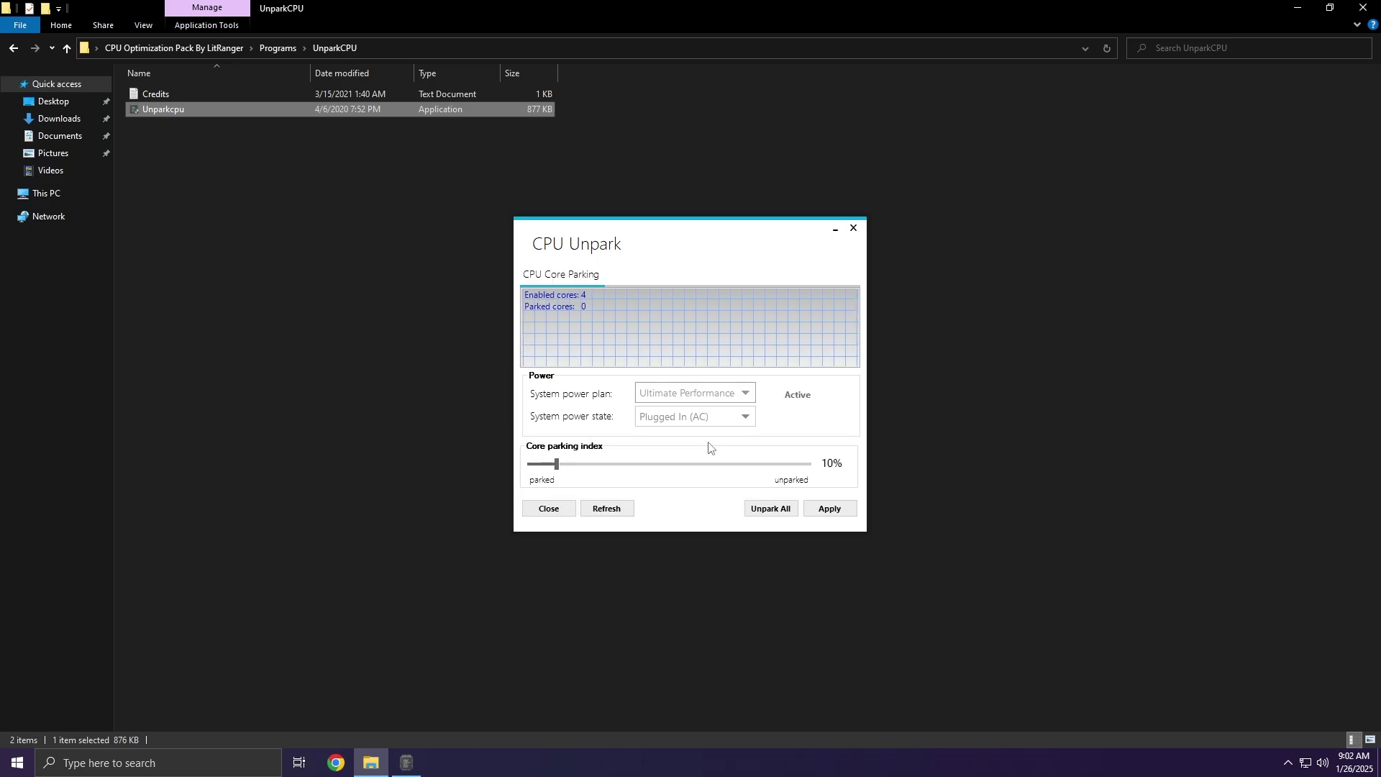
pyautogui.click(708, 393)
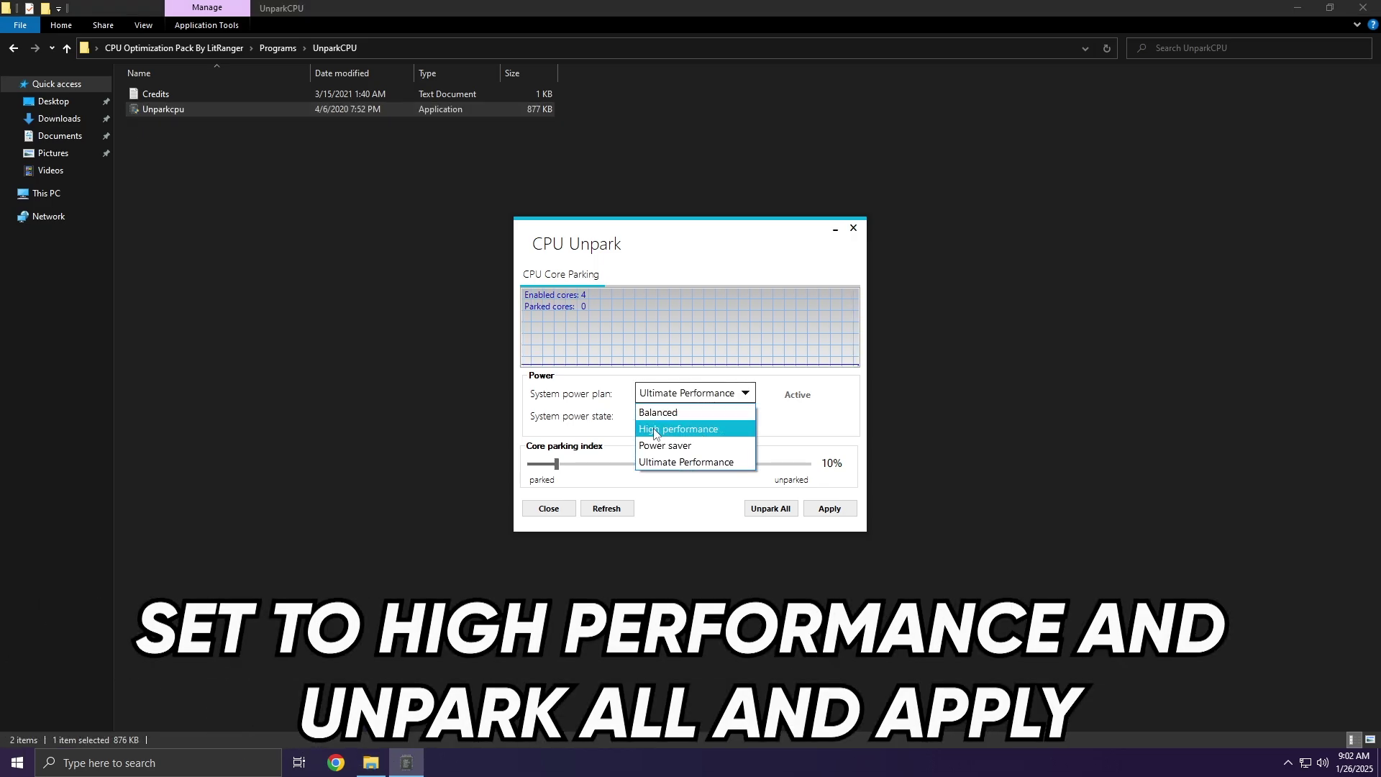
pyautogui.click(706, 459)
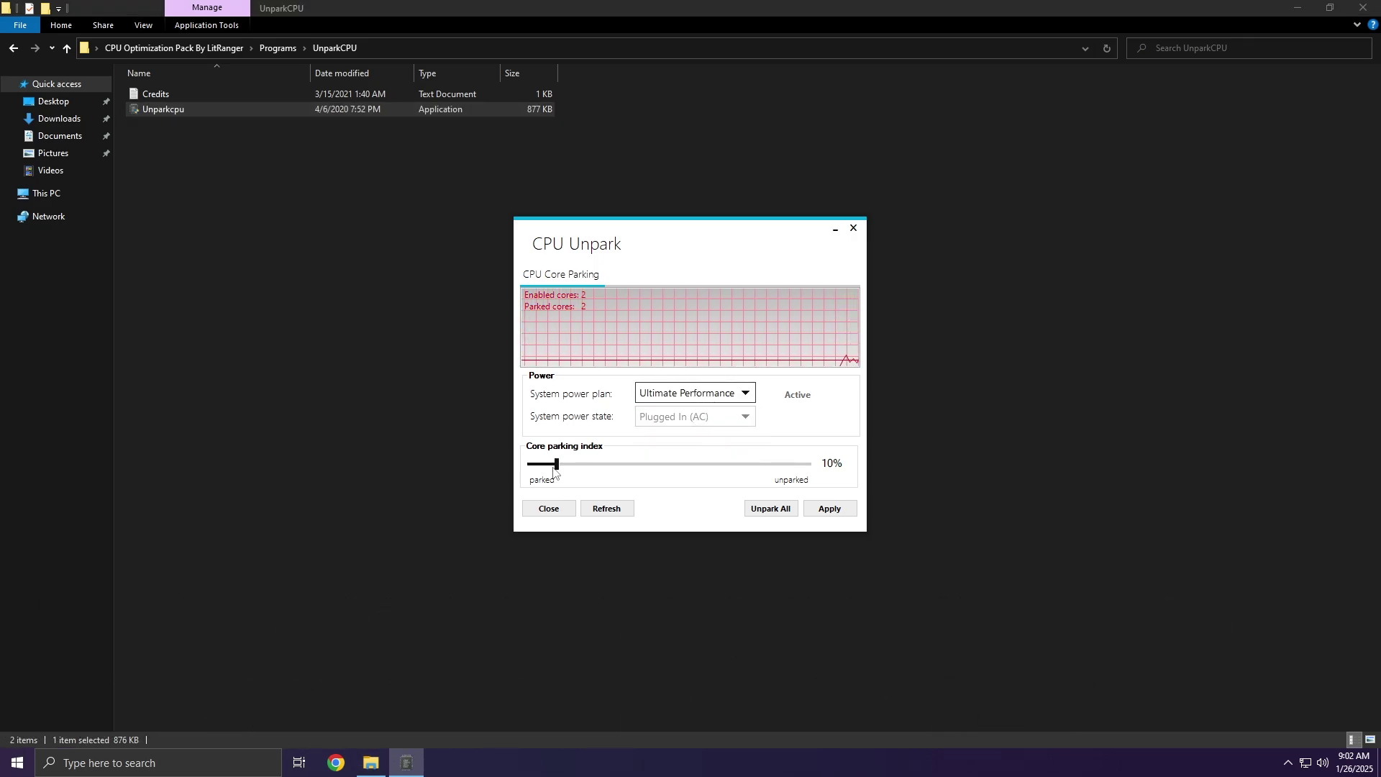
# Step: Raise the core parking index to 100%, unpark all cores, apply the changes and close CPU Unpark
pyautogui.moveTo(556, 464); pyautogui.dragTo(809, 464)
pyautogui.click(759, 507)
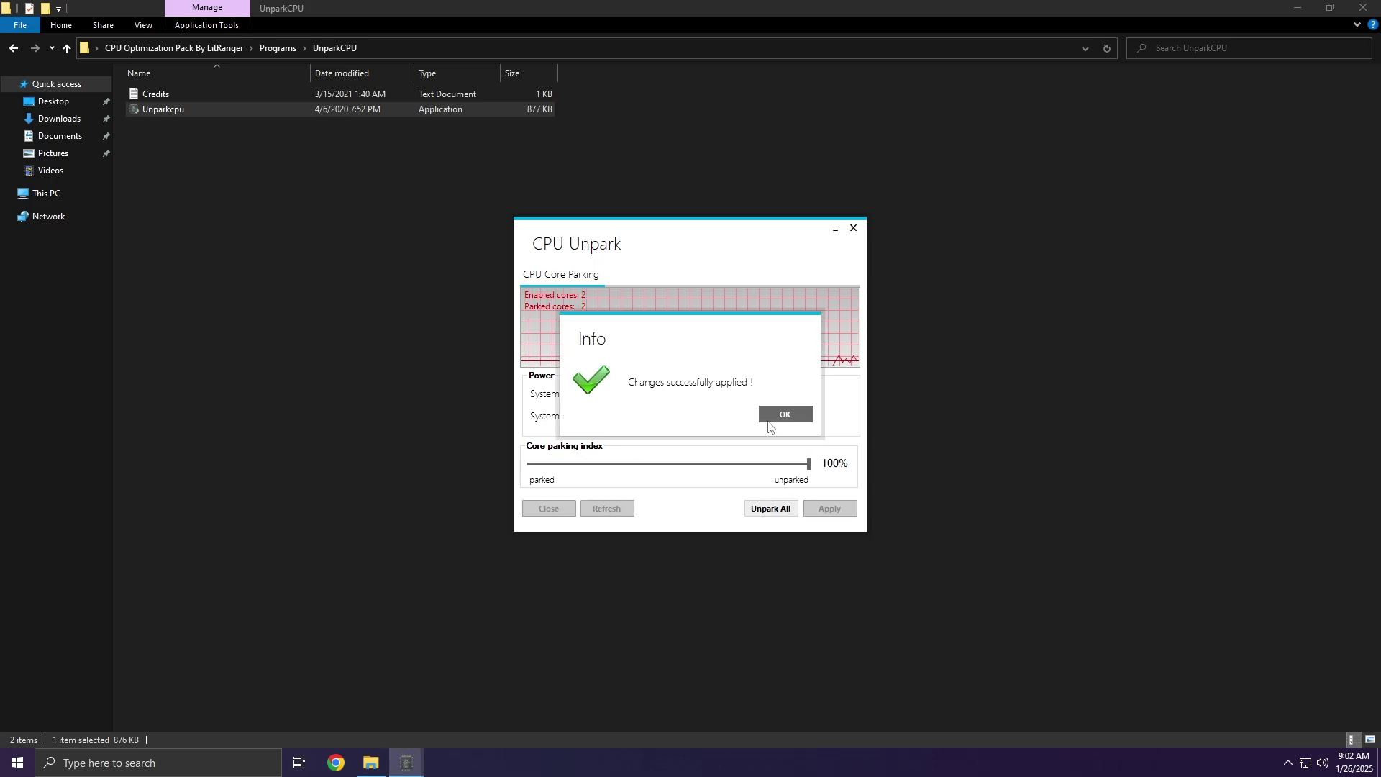
pyautogui.click(782, 418)
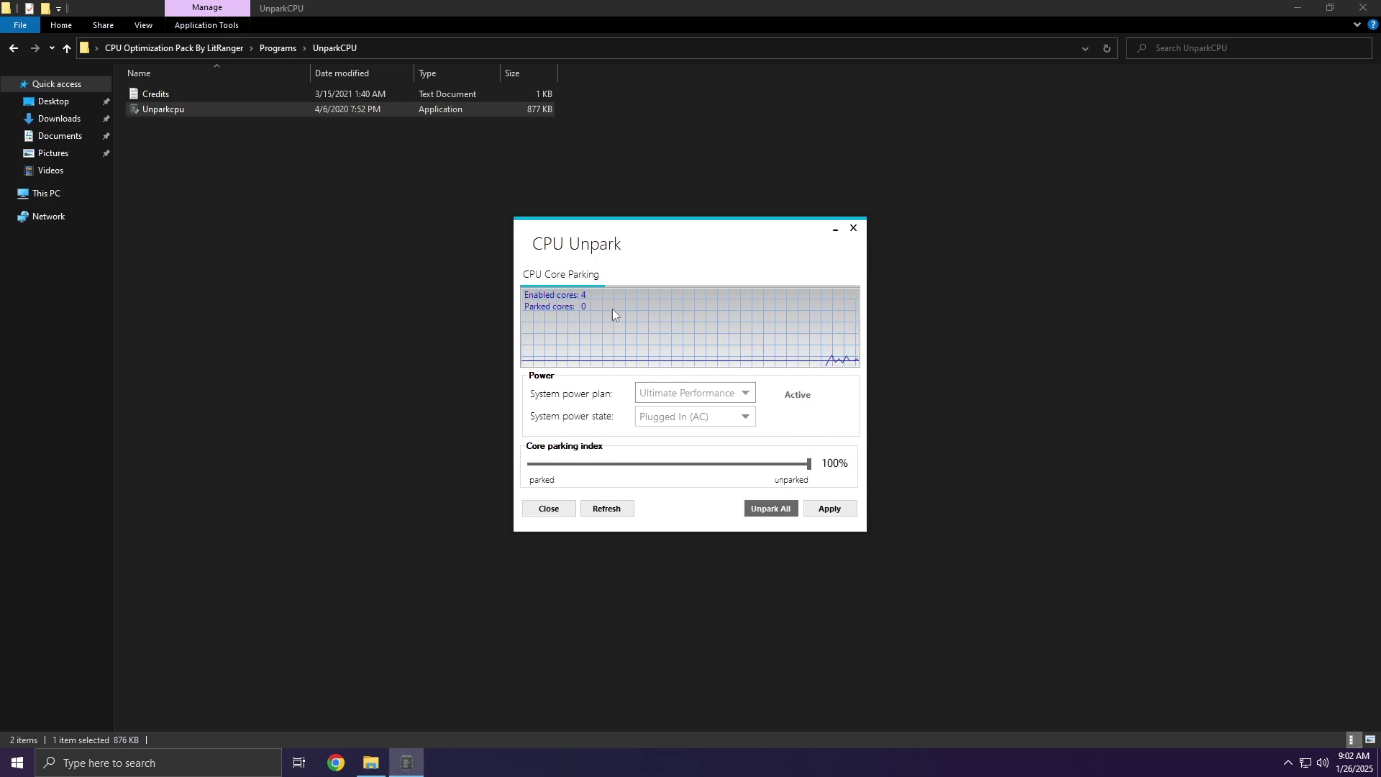
pyautogui.click(812, 502)
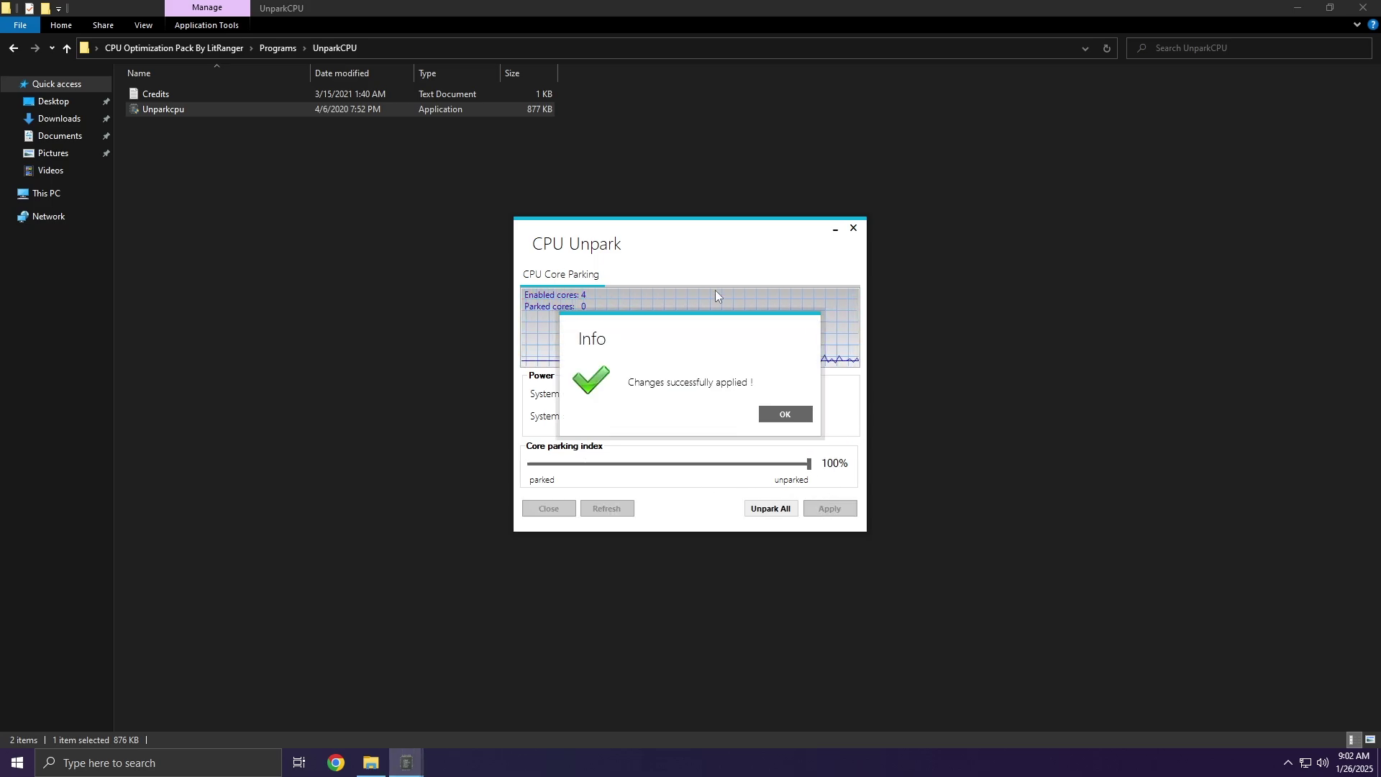
pyautogui.click(785, 414)
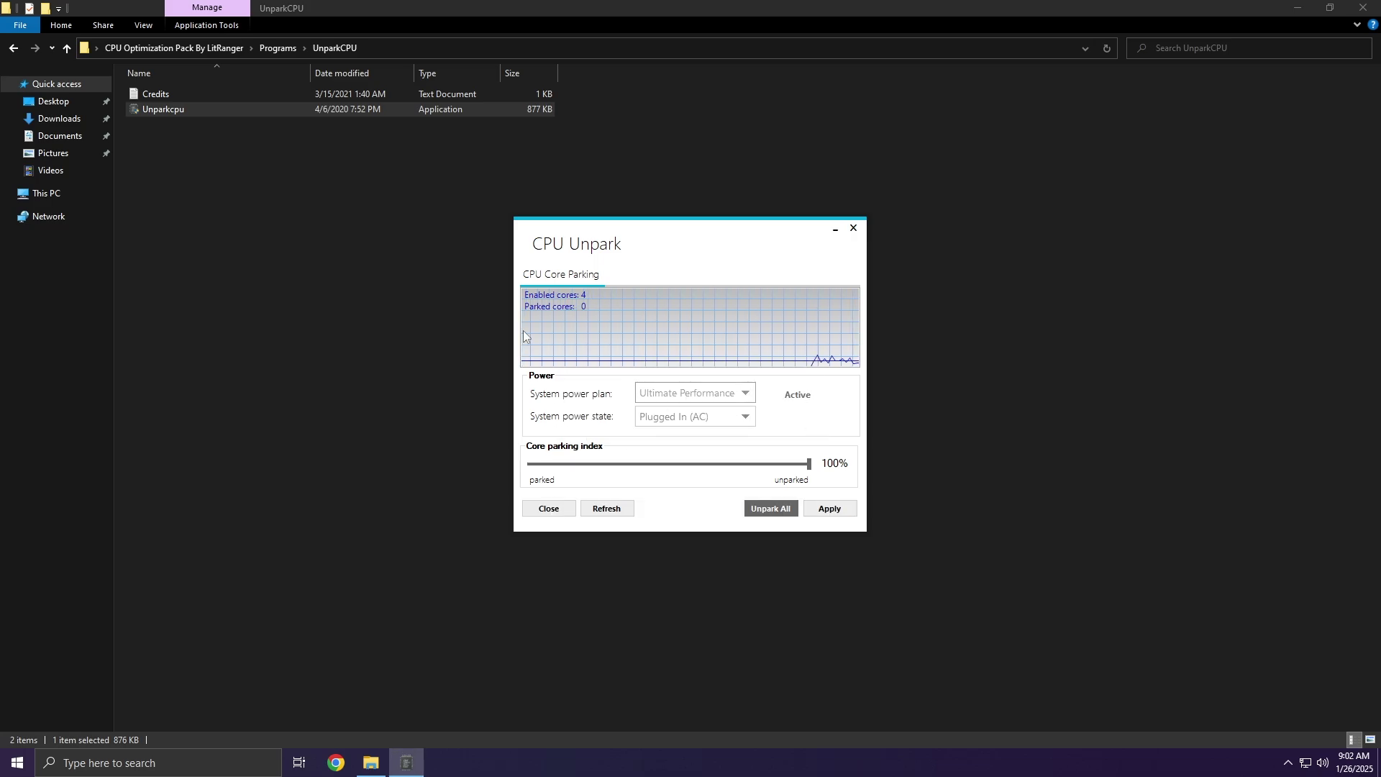
pyautogui.click(854, 228)
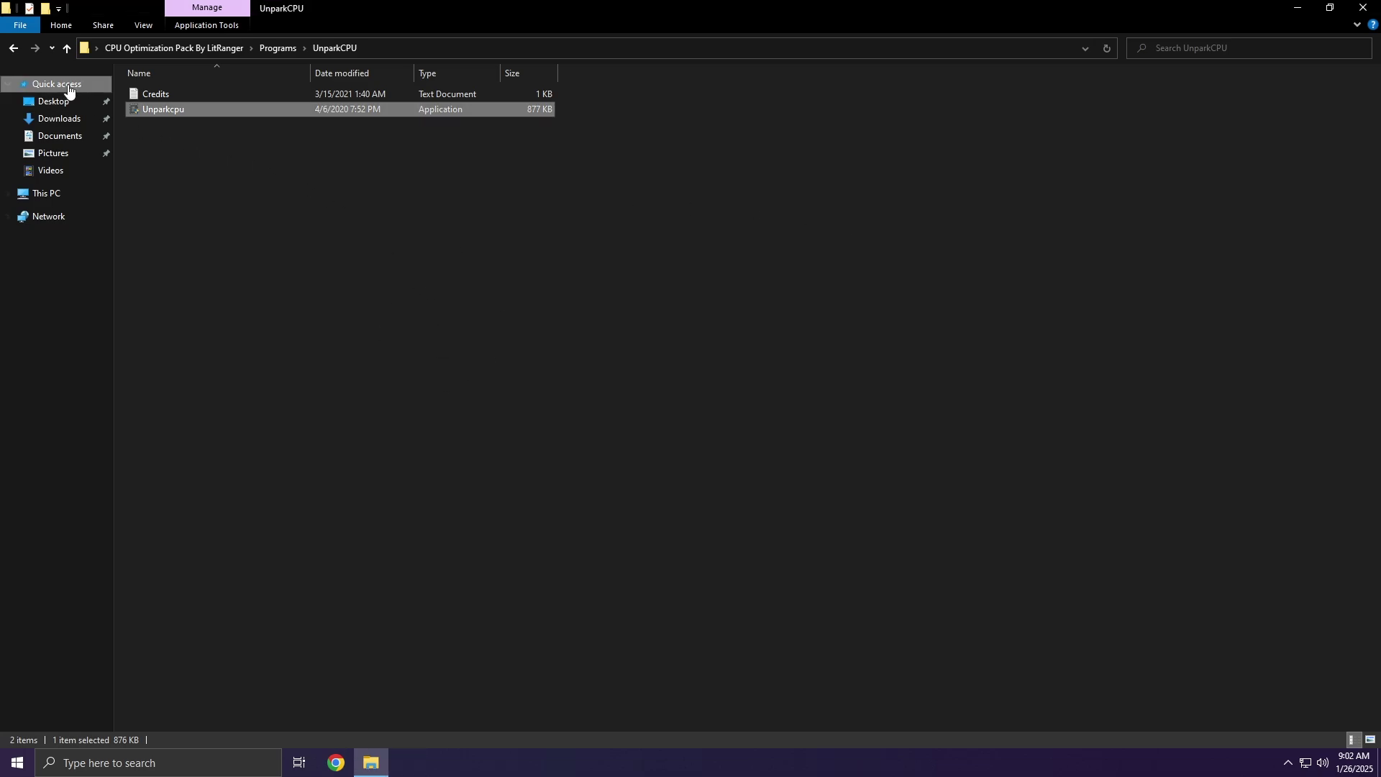
# Step: Copy the powercfg command from the Command-Power Plan text file in the pack's root folder and minimize the file
pyautogui.click(13, 48)
pyautogui.click(13, 48)
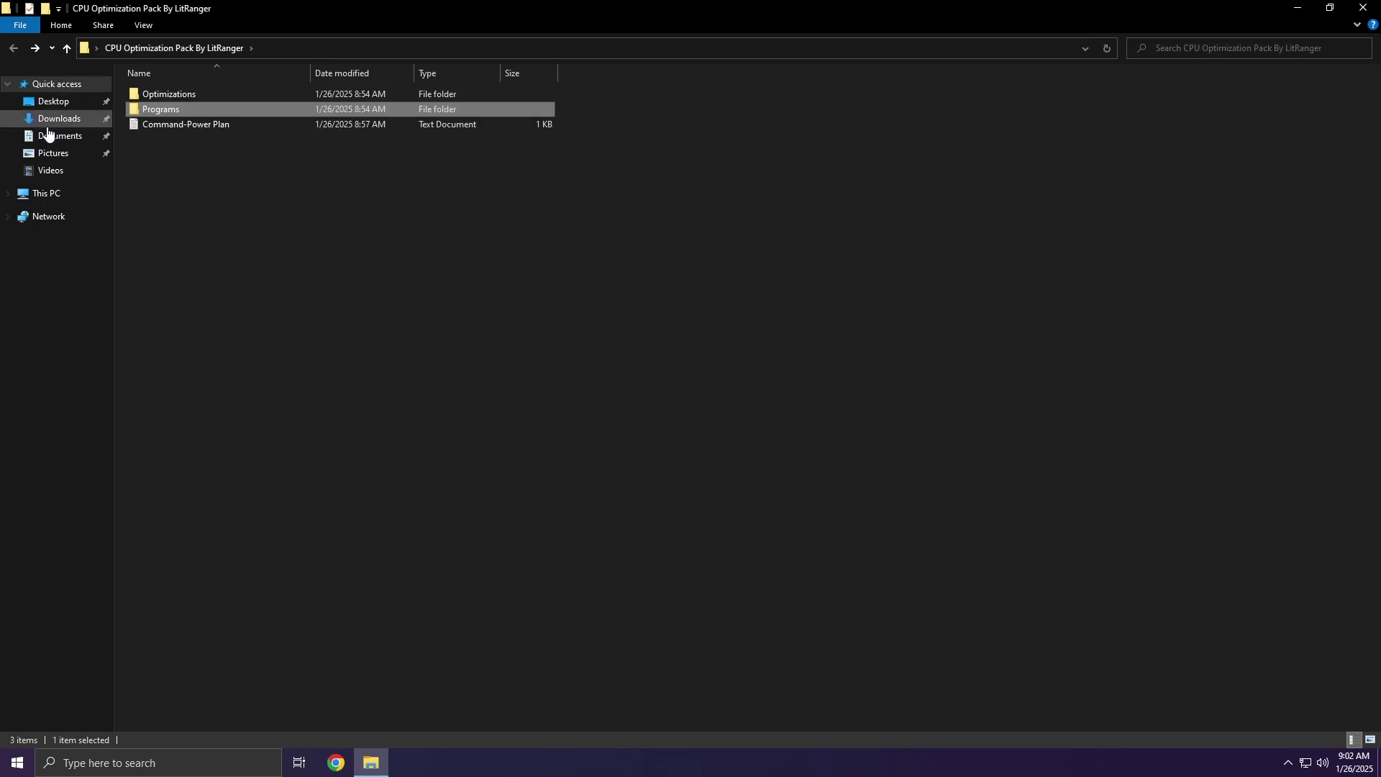
pyautogui.doubleClick(247, 125)
pyautogui.moveTo(477, 163); pyautogui.dragTo(119, 165)
pyautogui.click(188, 175)
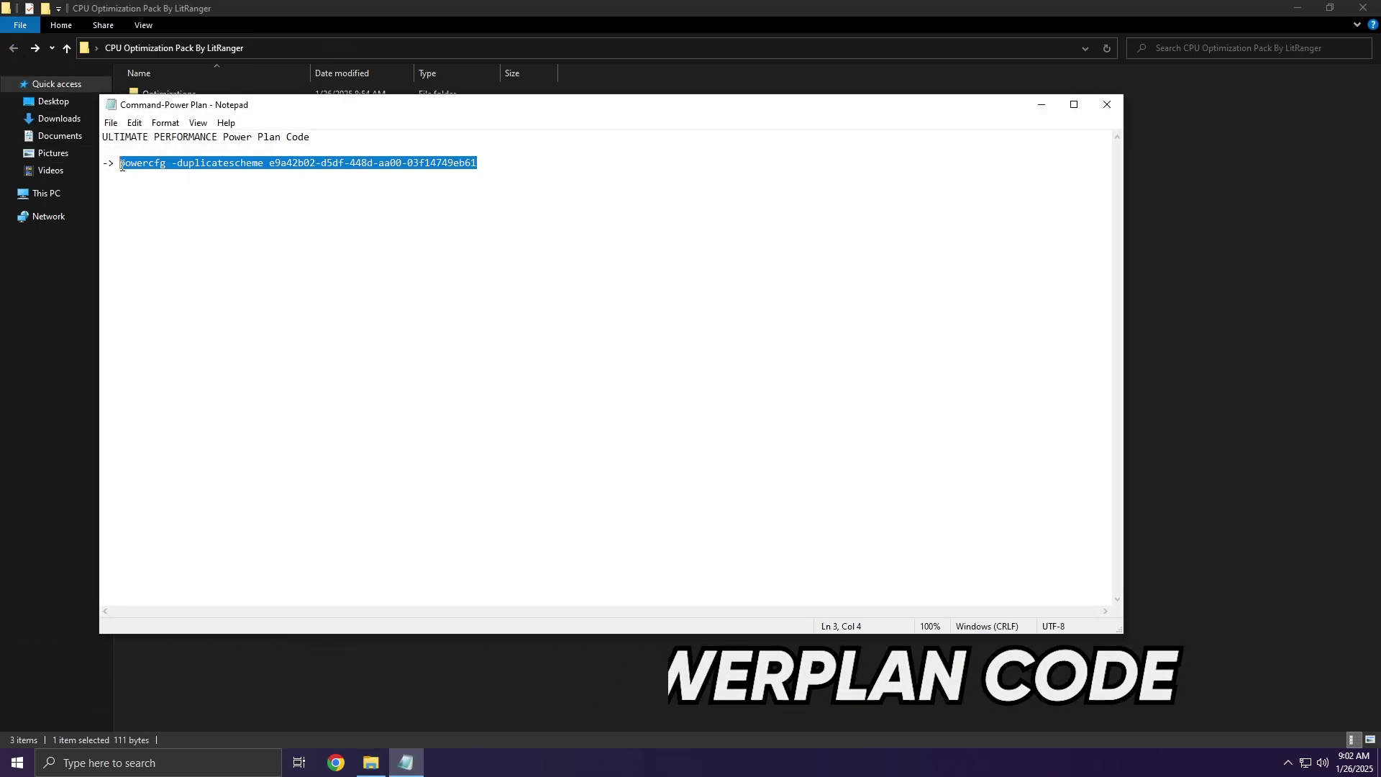
pyautogui.rightClick(121, 166)
pyautogui.click(196, 213)
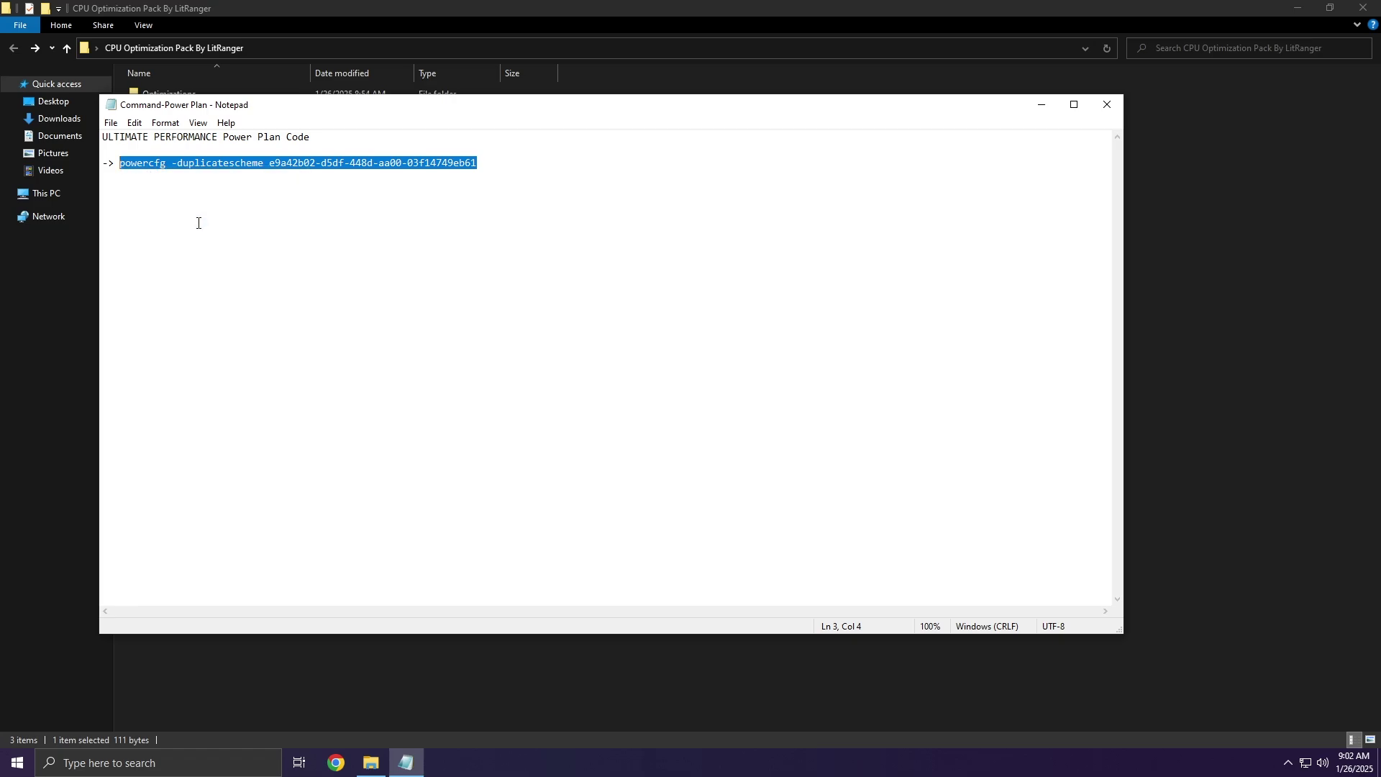
pyautogui.click(1042, 105)
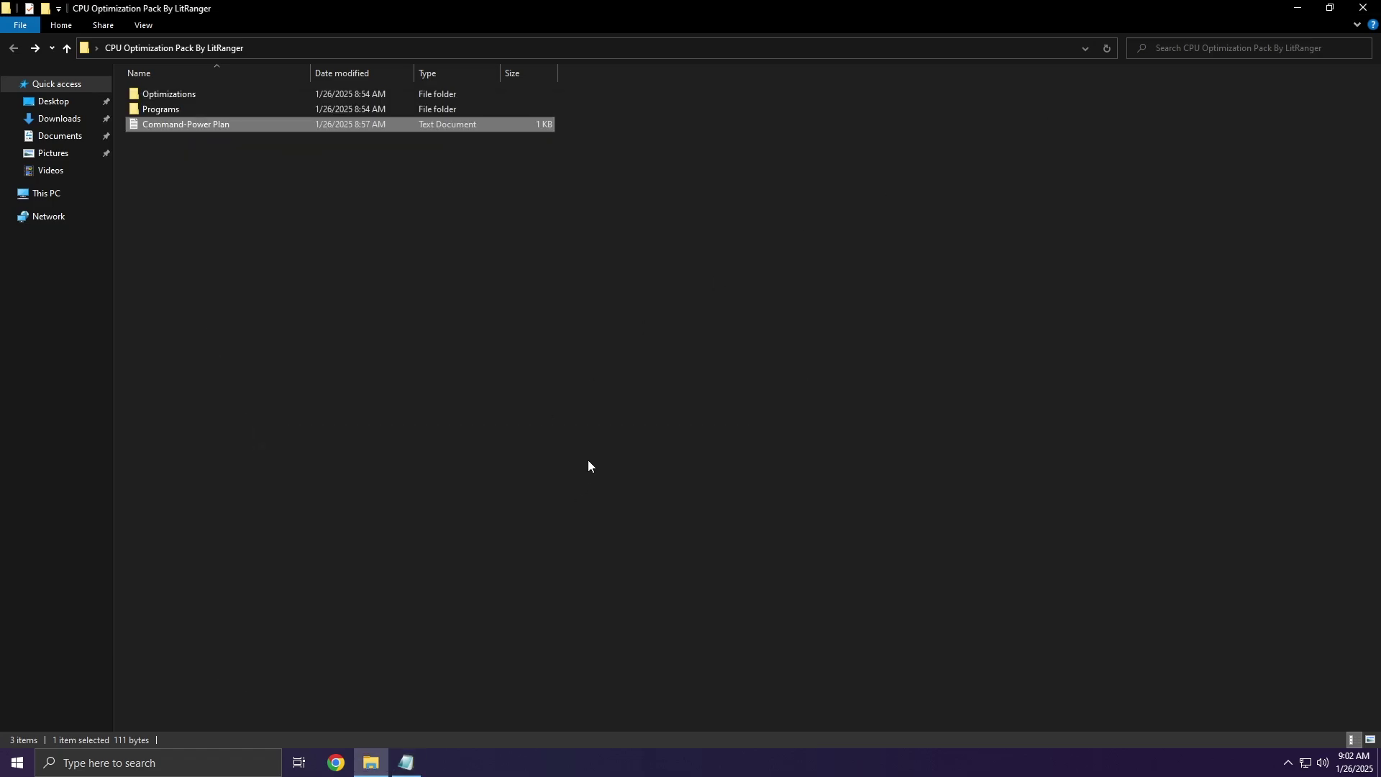
# Step: Run the copied command powercfg -duplicatescheme e9a42b02-d5df-448d-aa00-03f14749eb61 in Command Prompt as administrator and close it
pyautogui.click(218, 758)
pyautogui.write('co')
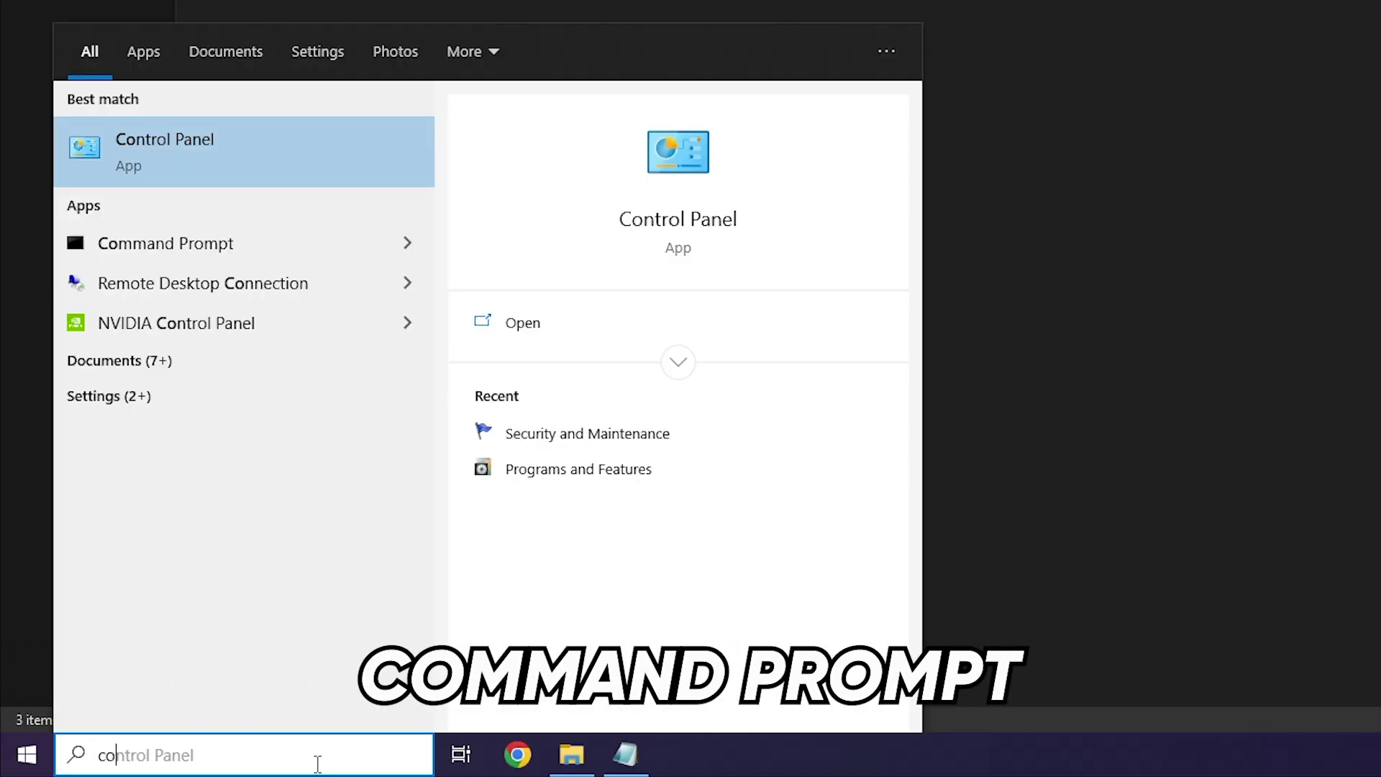
pyautogui.write('mmand')
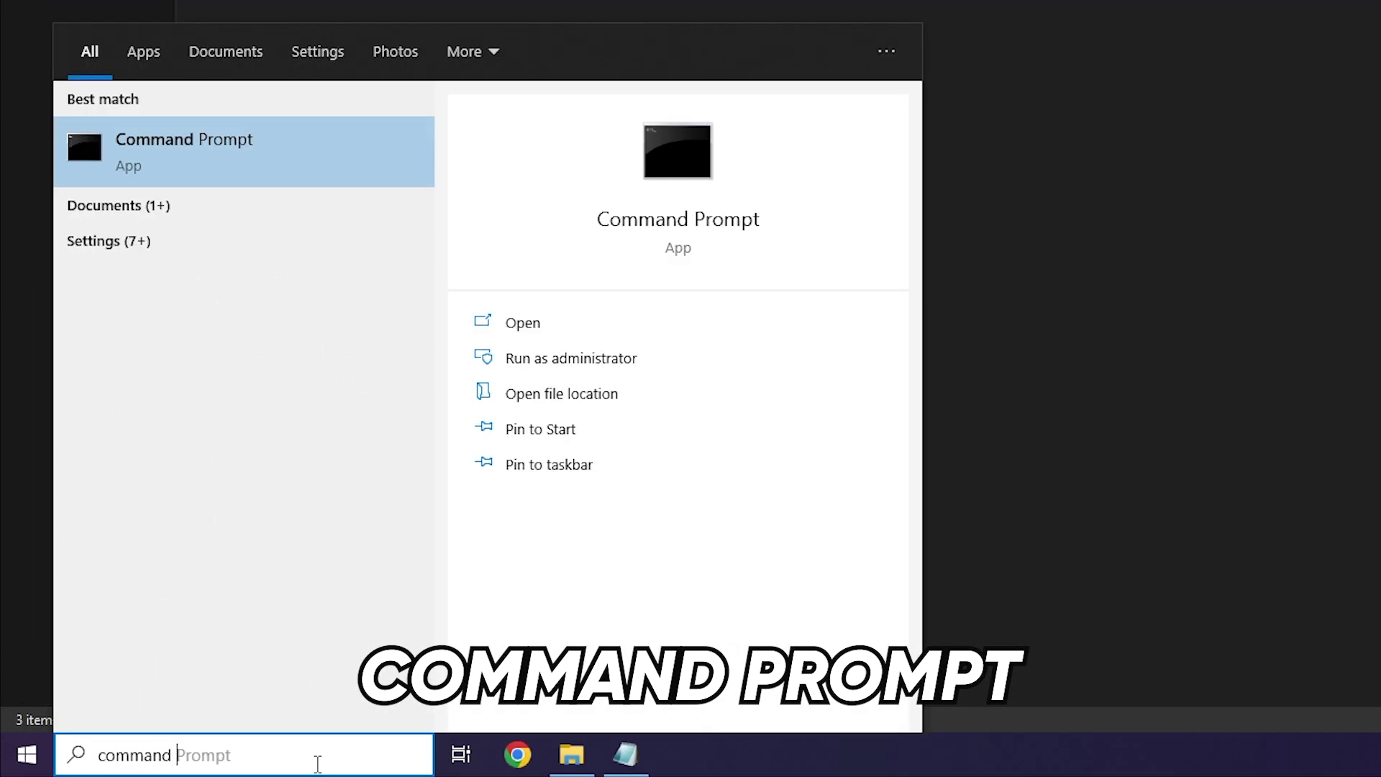
pyautogui.write(' prompt')
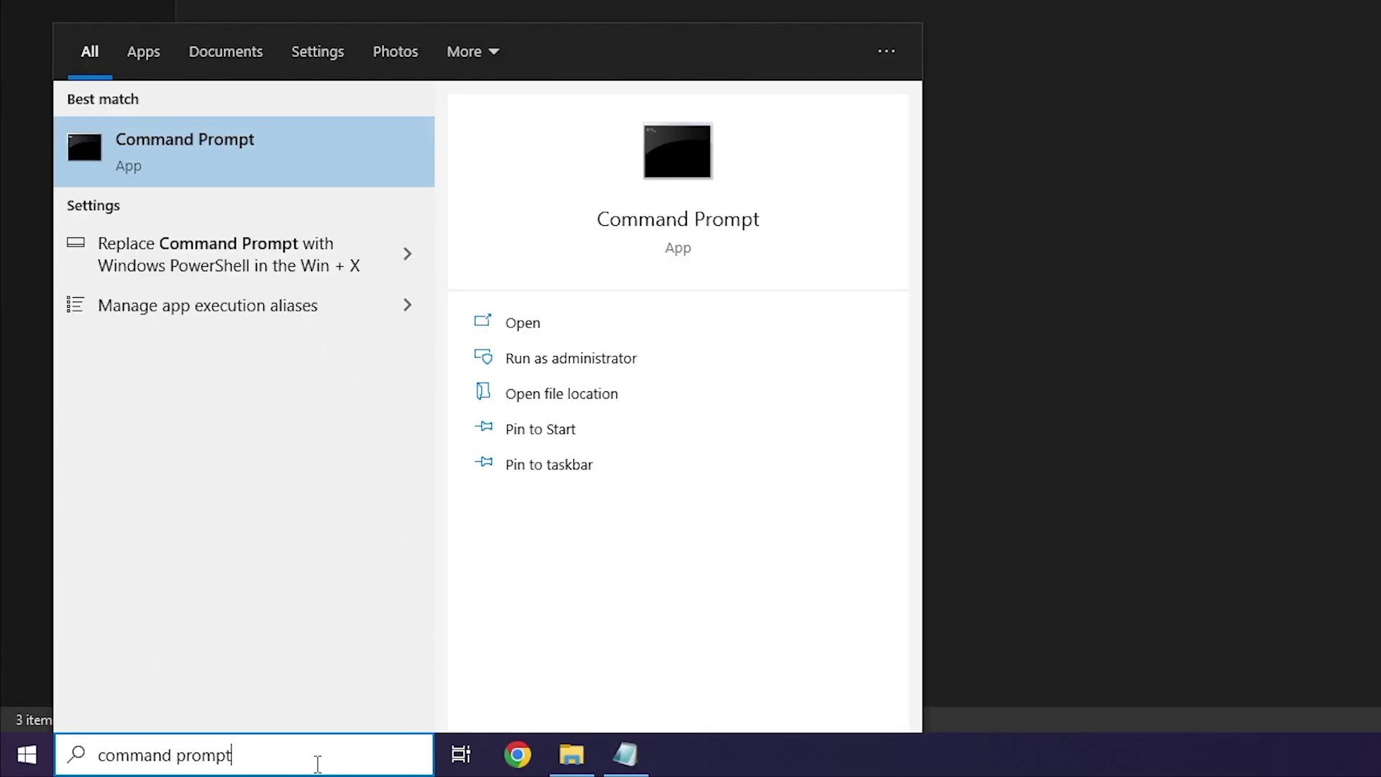
pyautogui.click(532, 358)
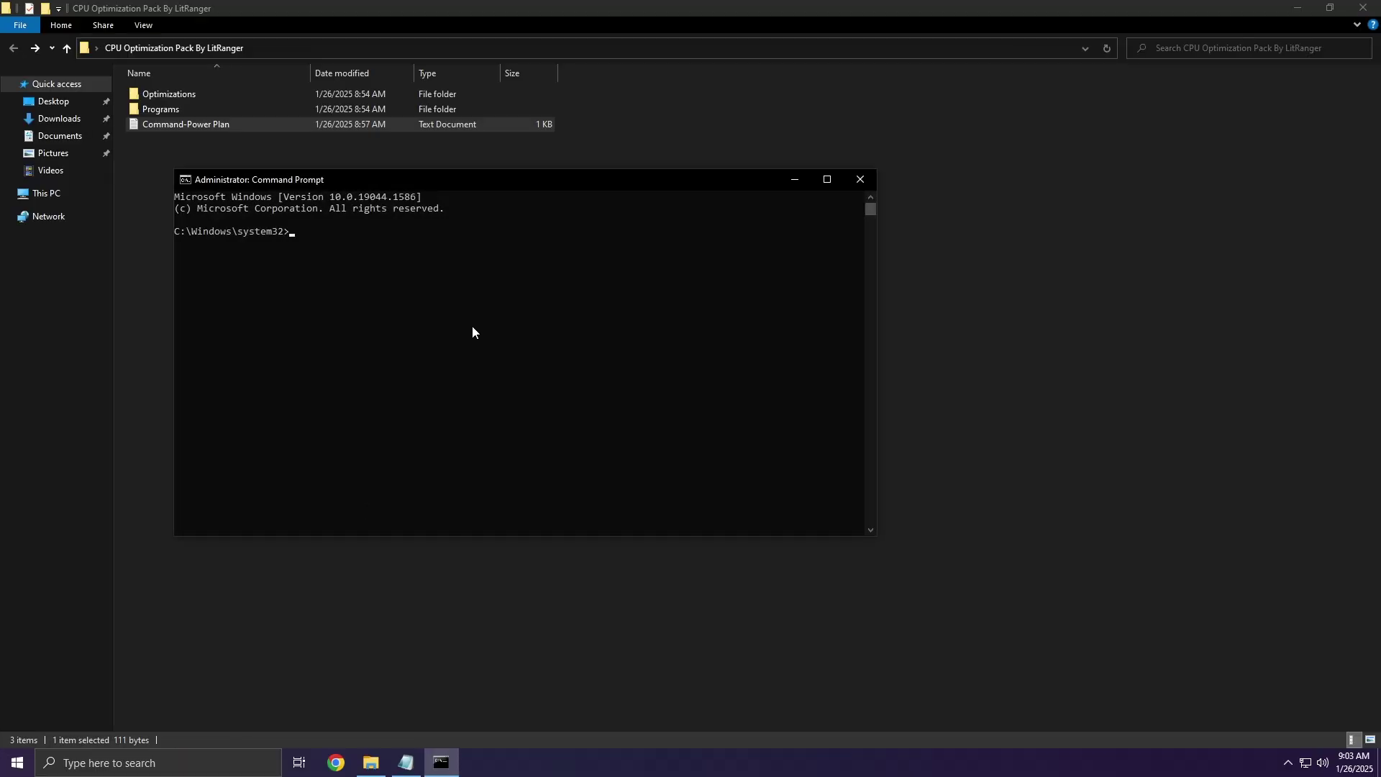
pyautogui.hotkey('ctrl', 'v')
pyautogui.press('Return')
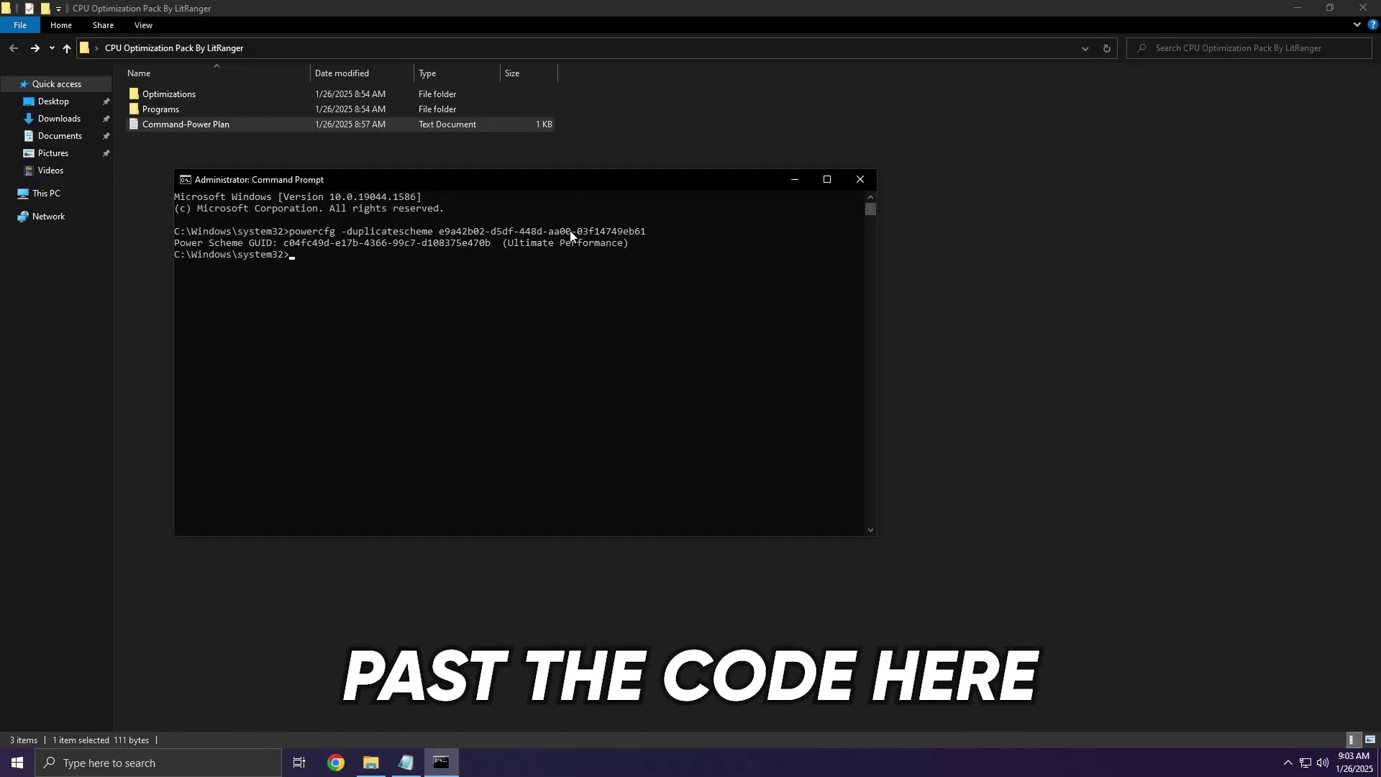
pyautogui.click(861, 181)
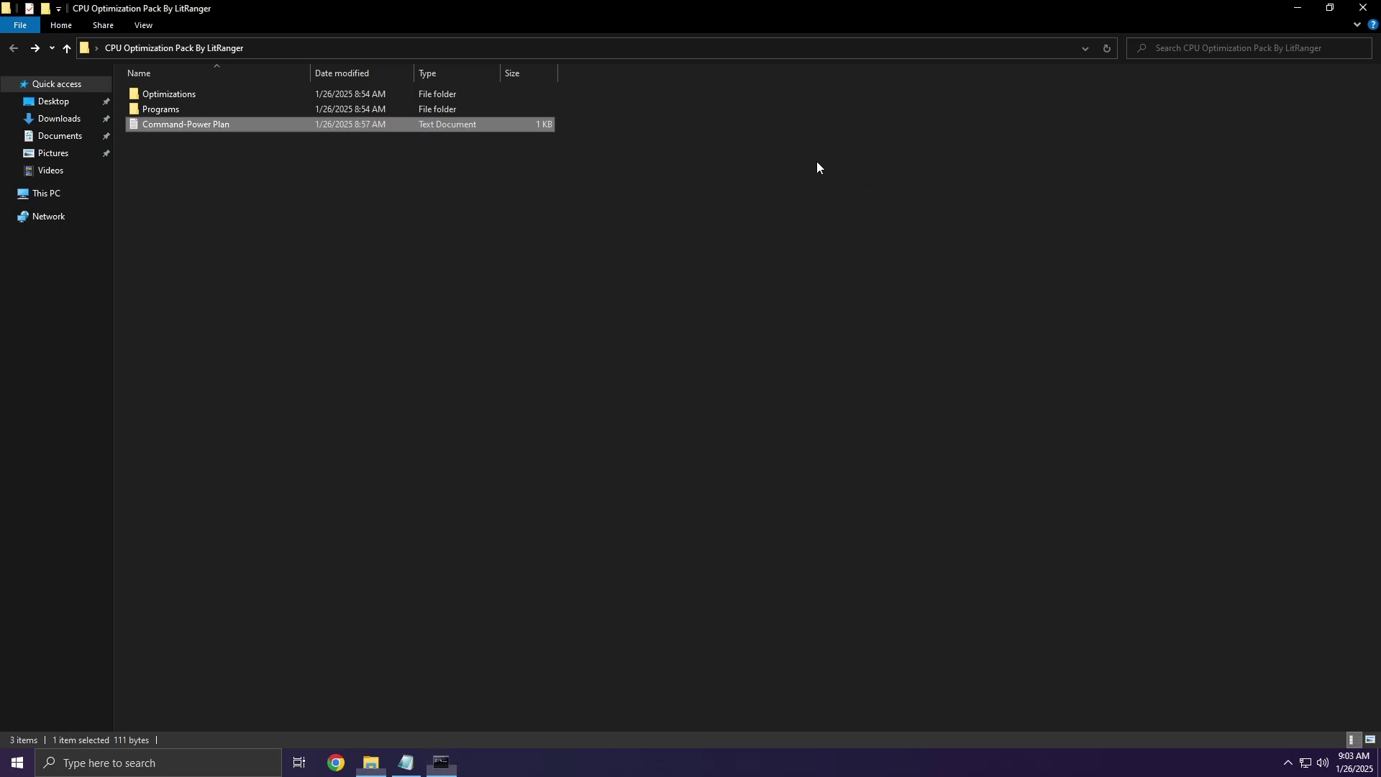
# Step: Find Choose a power plan in Windows search, activate the last Ultimate Performance plan under additional plans, and close the open windows
pyautogui.click(201, 760)
pyautogui.write('ch')
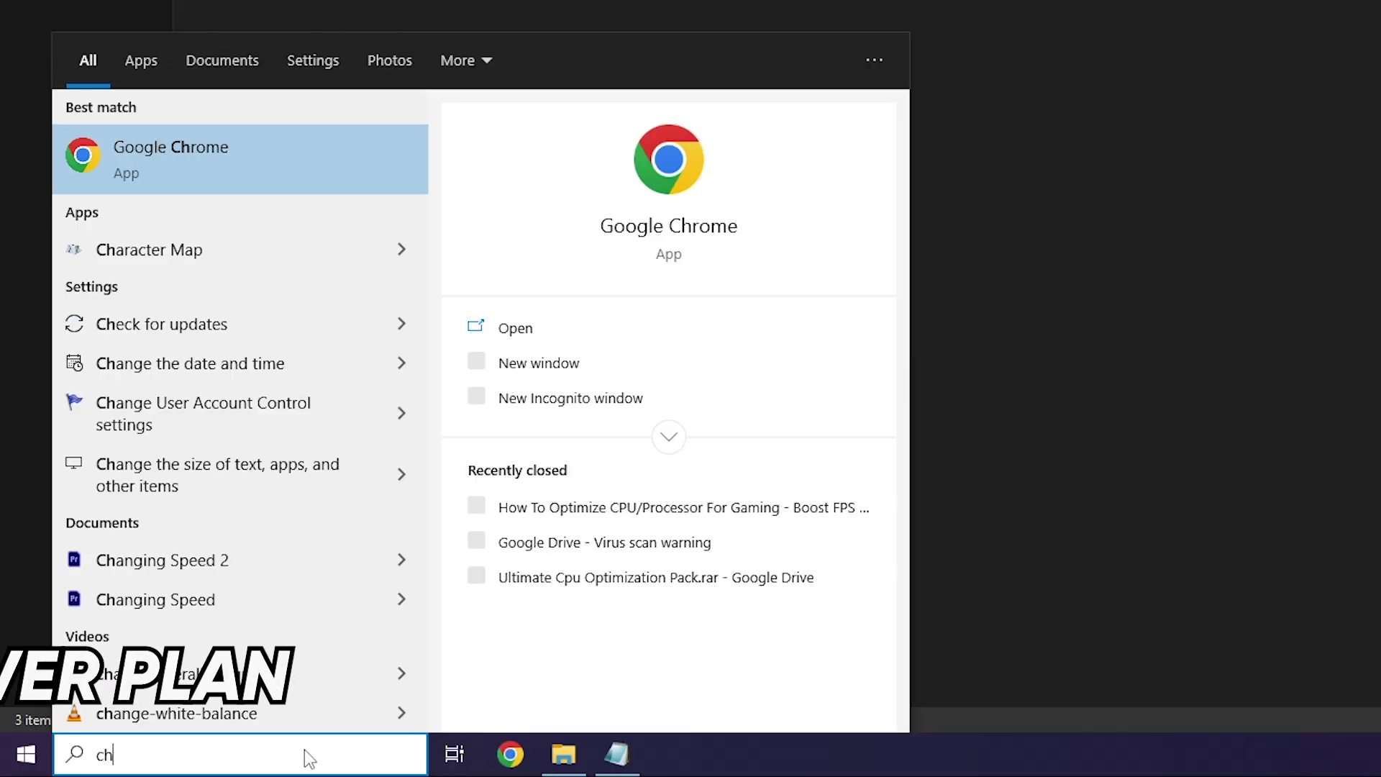
pyautogui.write('oose a p')
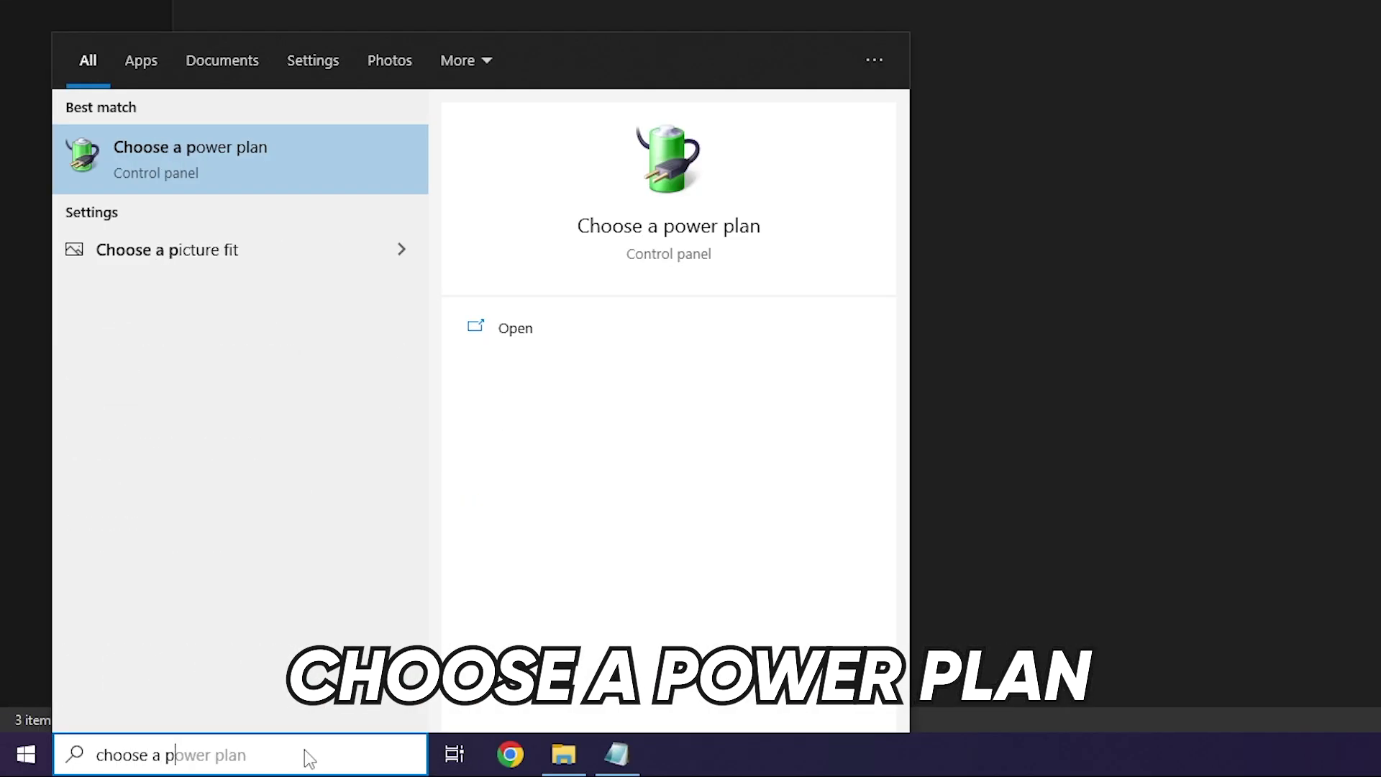
pyautogui.write('ower plan')
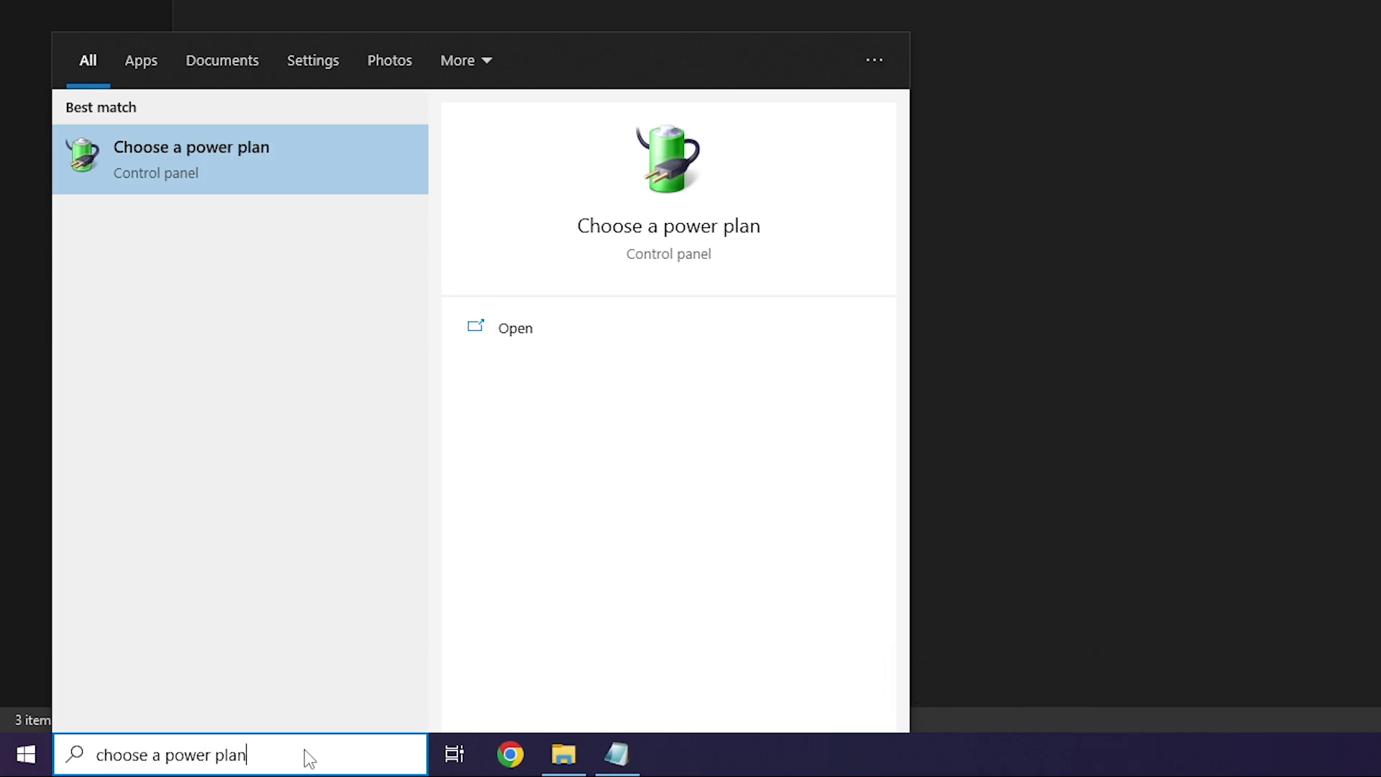
pyautogui.click(263, 147)
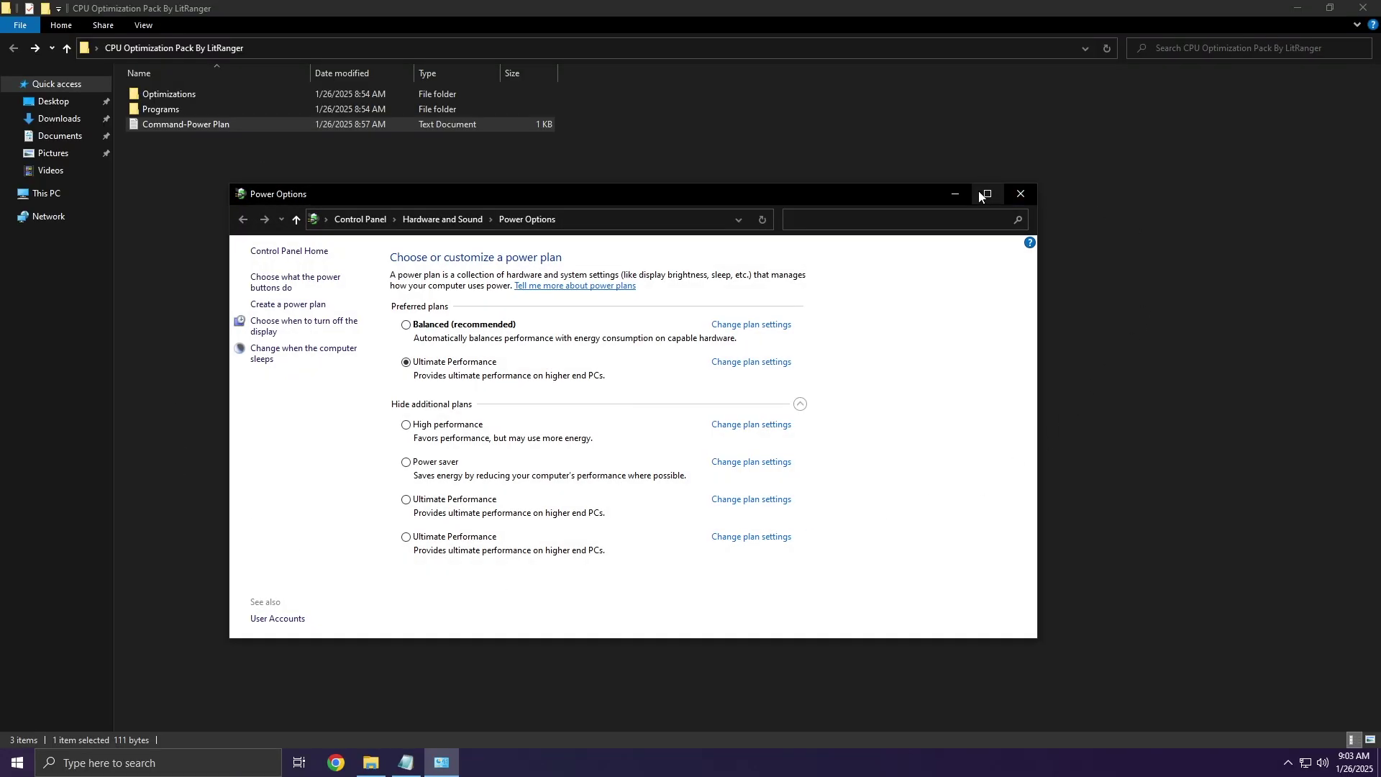
pyautogui.click(982, 194)
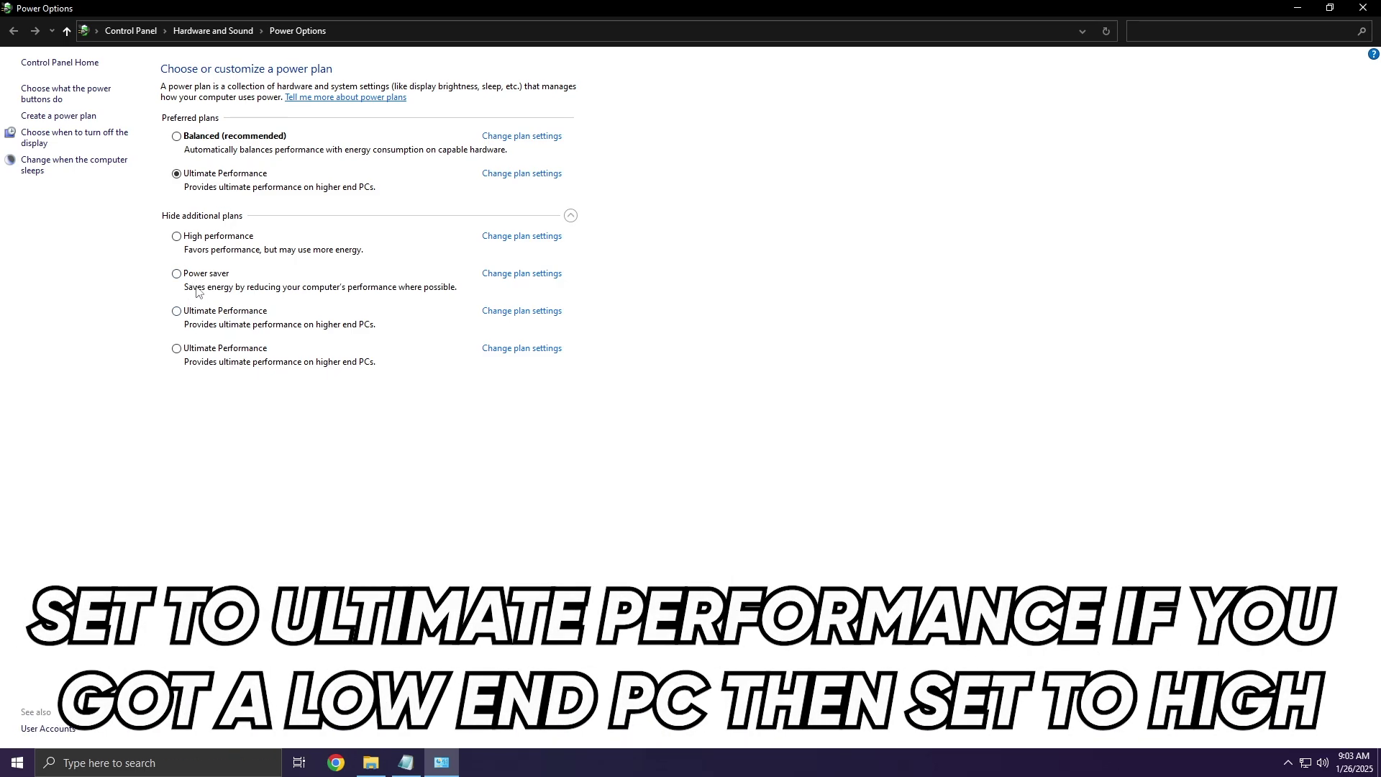
pyautogui.click(201, 239)
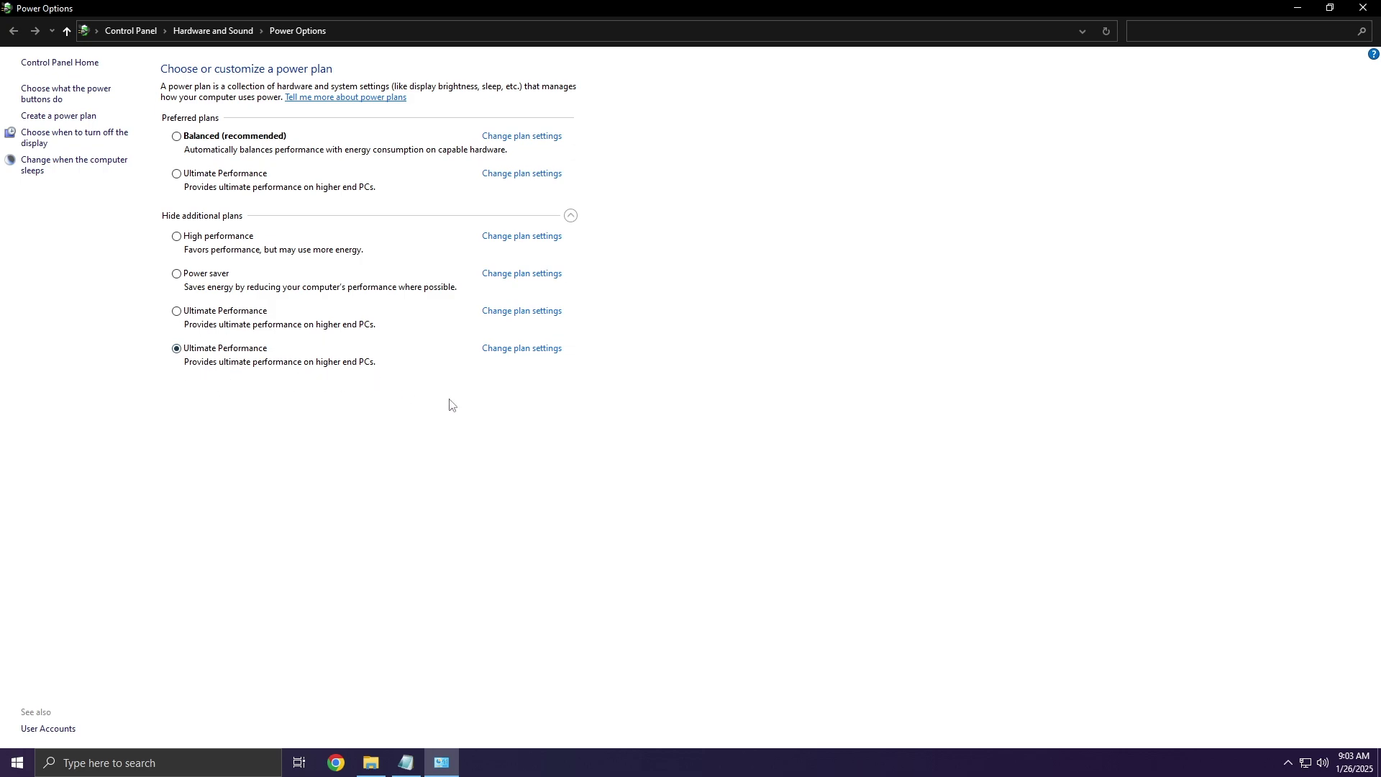
pyautogui.click(1364, 7)
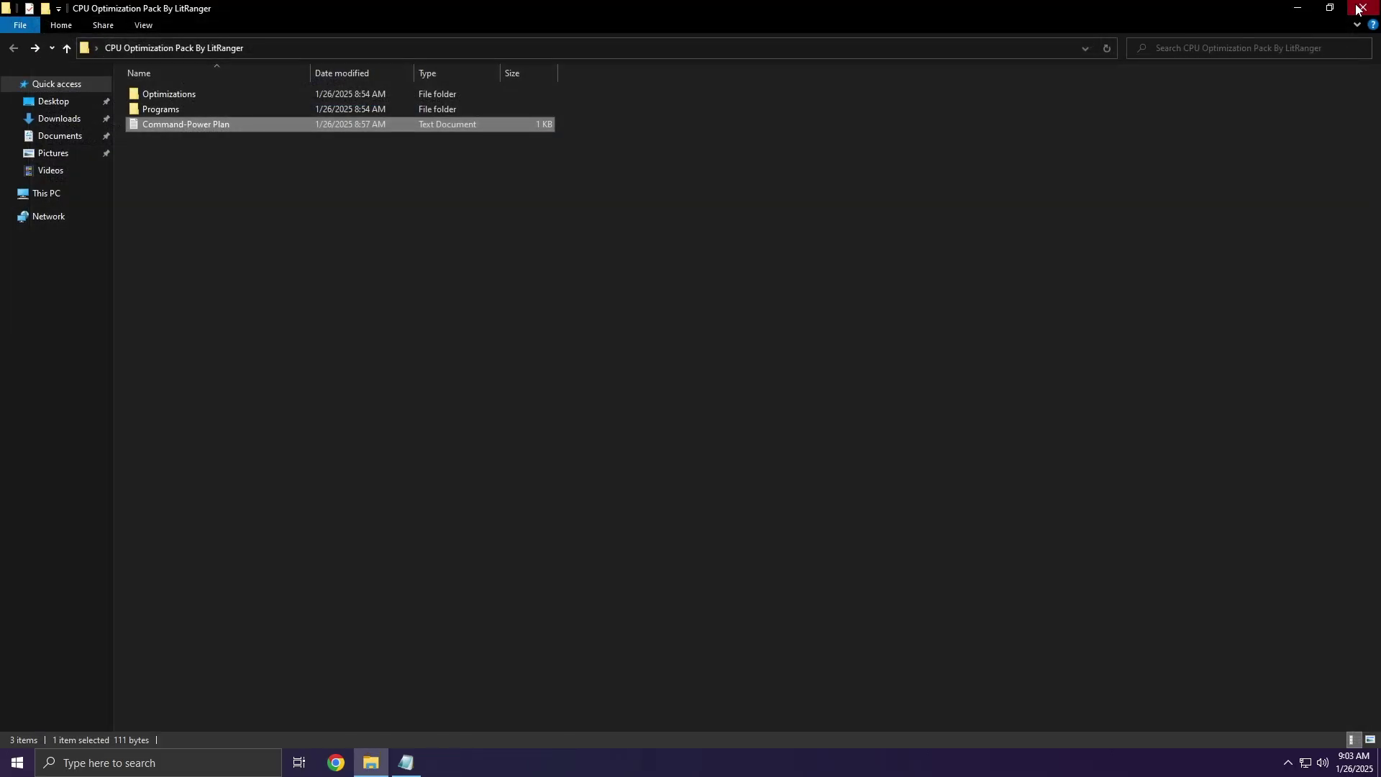
pyautogui.click(1363, 7)
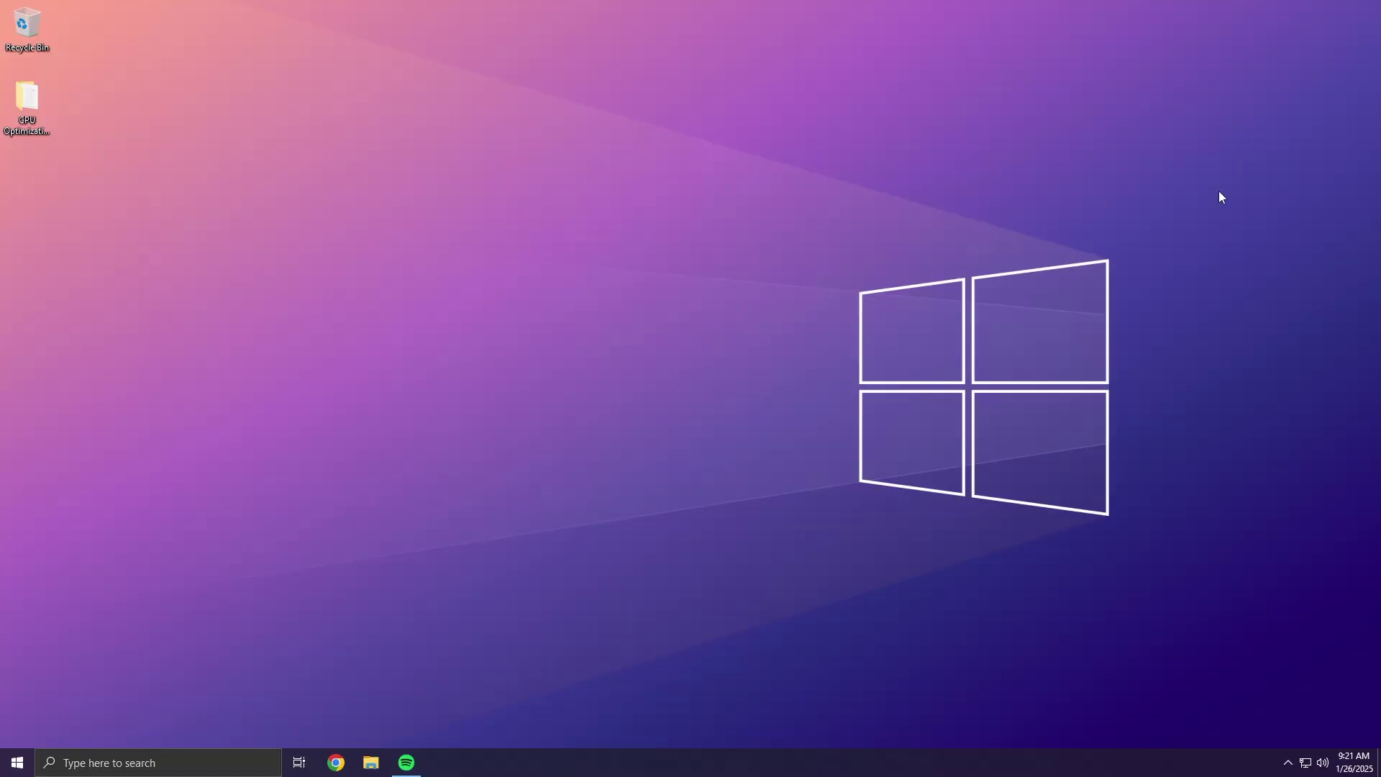
# Step: Run Disk Cleanup on drive C: and permanently delete all the checked file categories, including Temporary Internet Files and Thumbnails
pyautogui.click(263, 758)
pyautogui.write('cleanup')
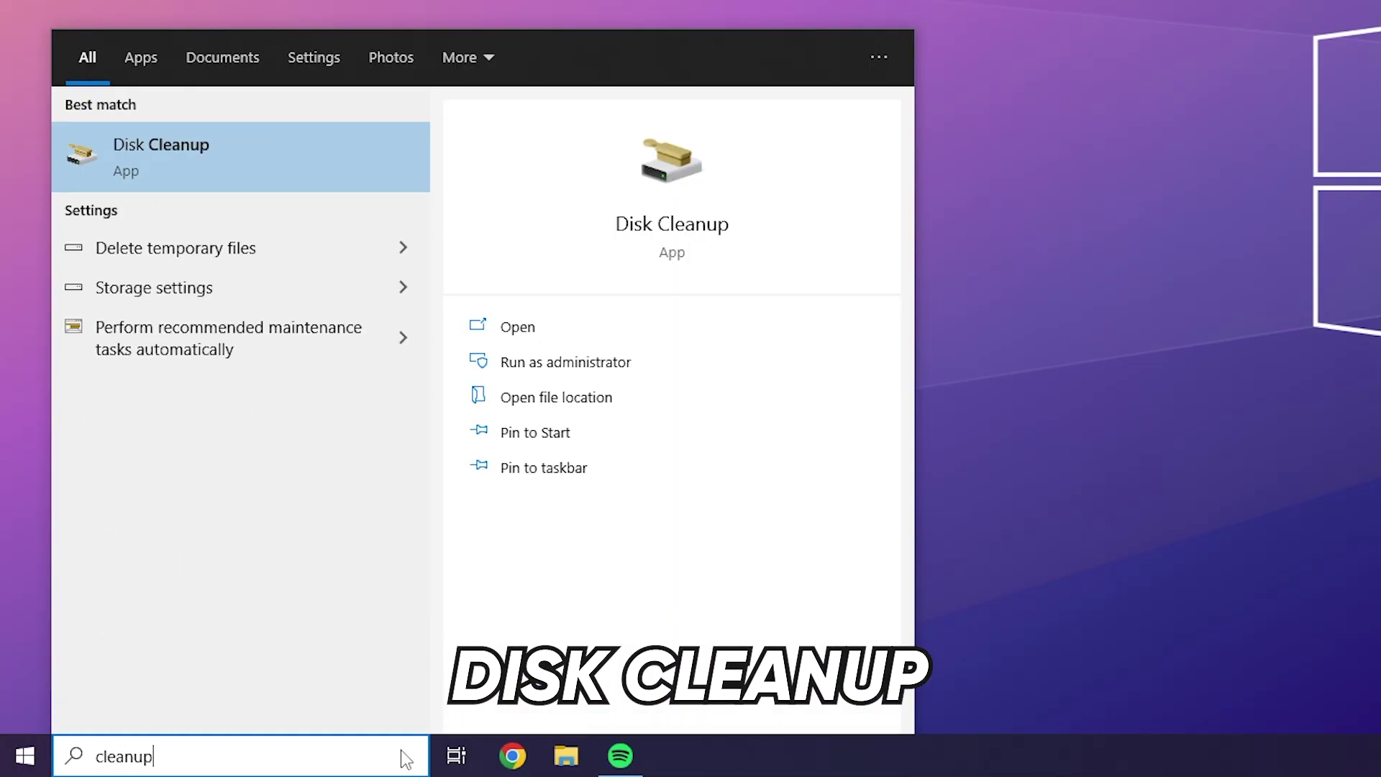
pyautogui.click(304, 147)
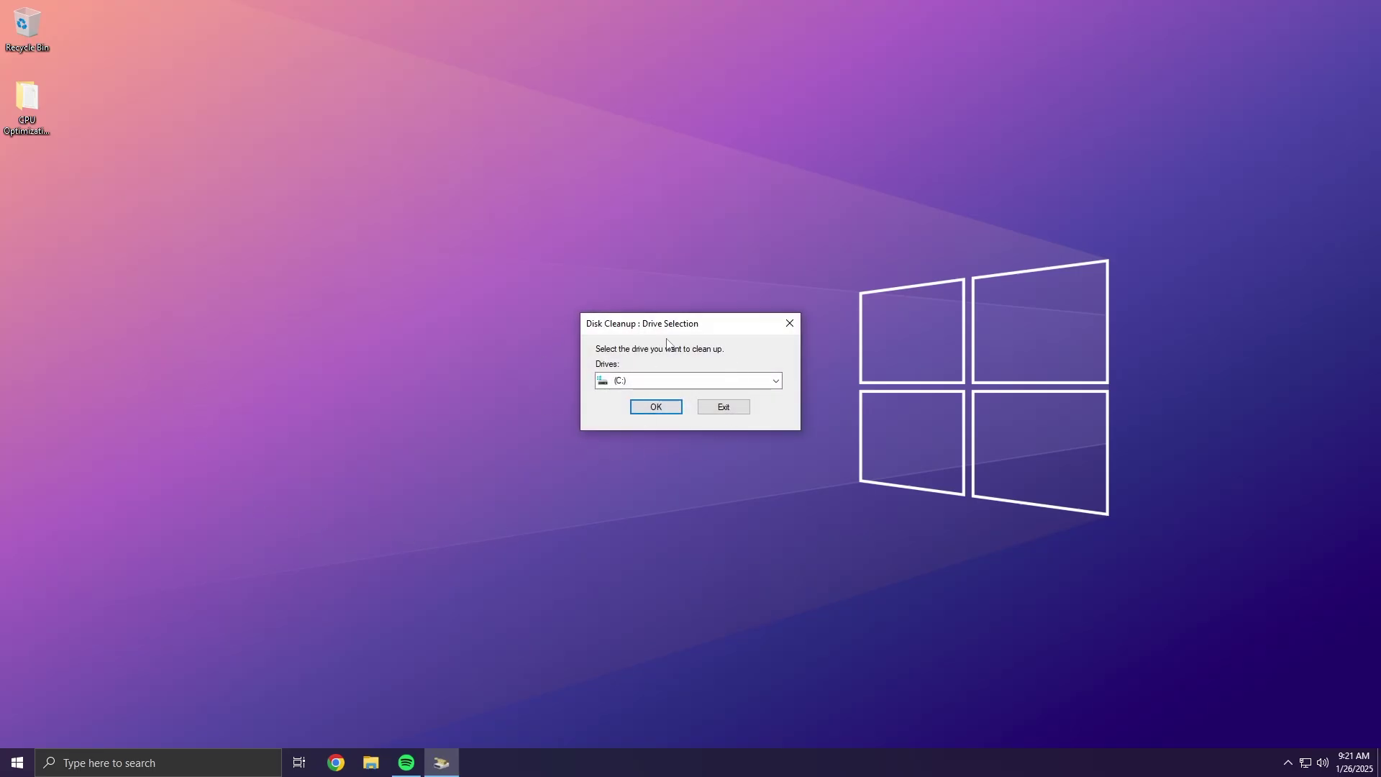
pyautogui.click(654, 408)
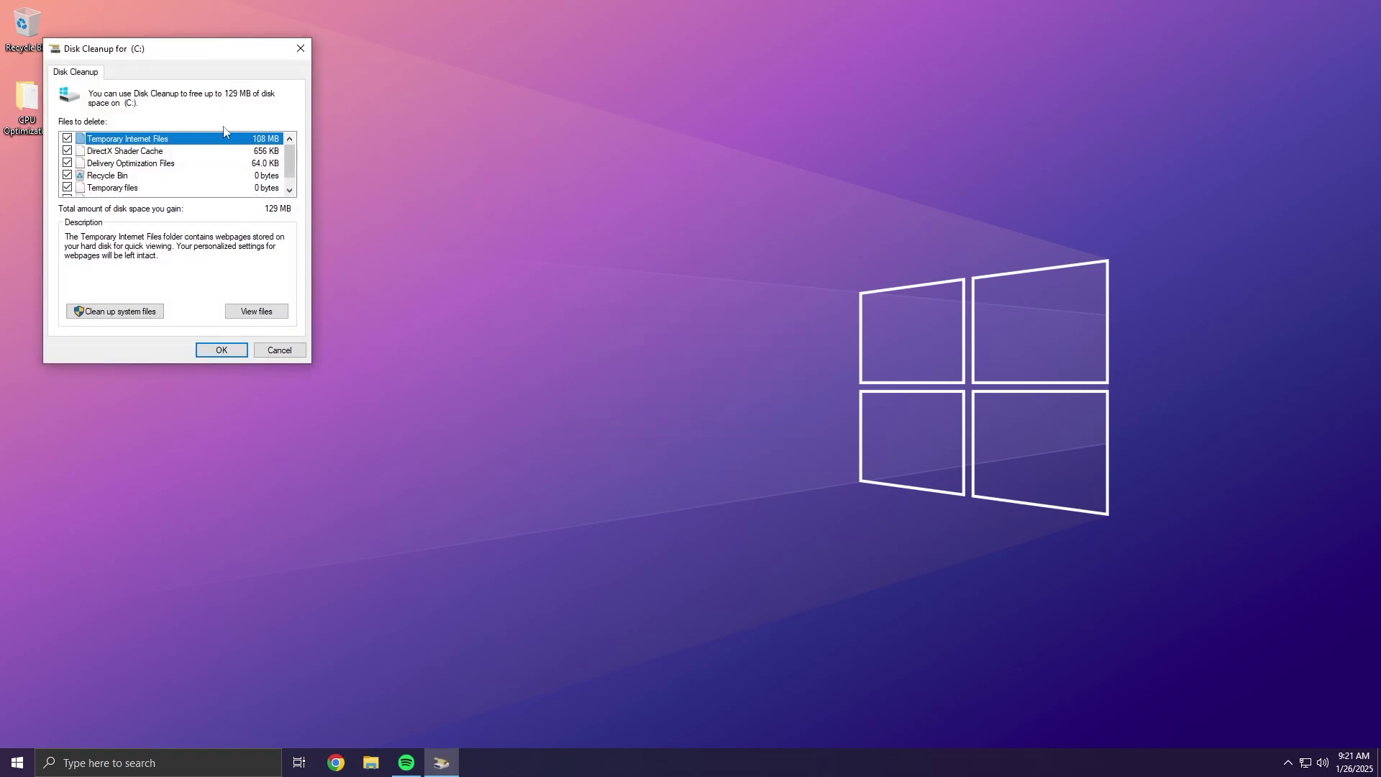
pyautogui.moveTo(151, 57); pyautogui.dragTo(616, 206)
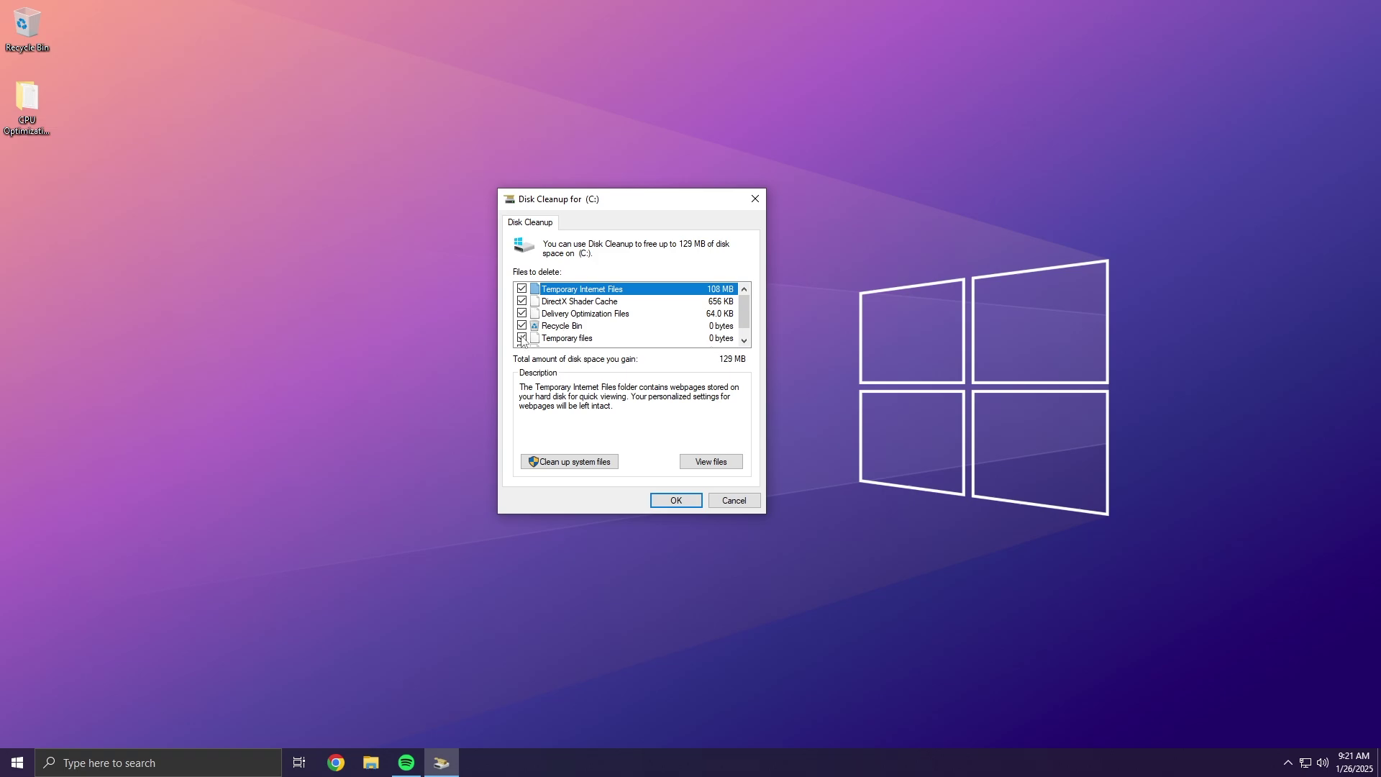
pyautogui.scroll(-1, 522, 341)
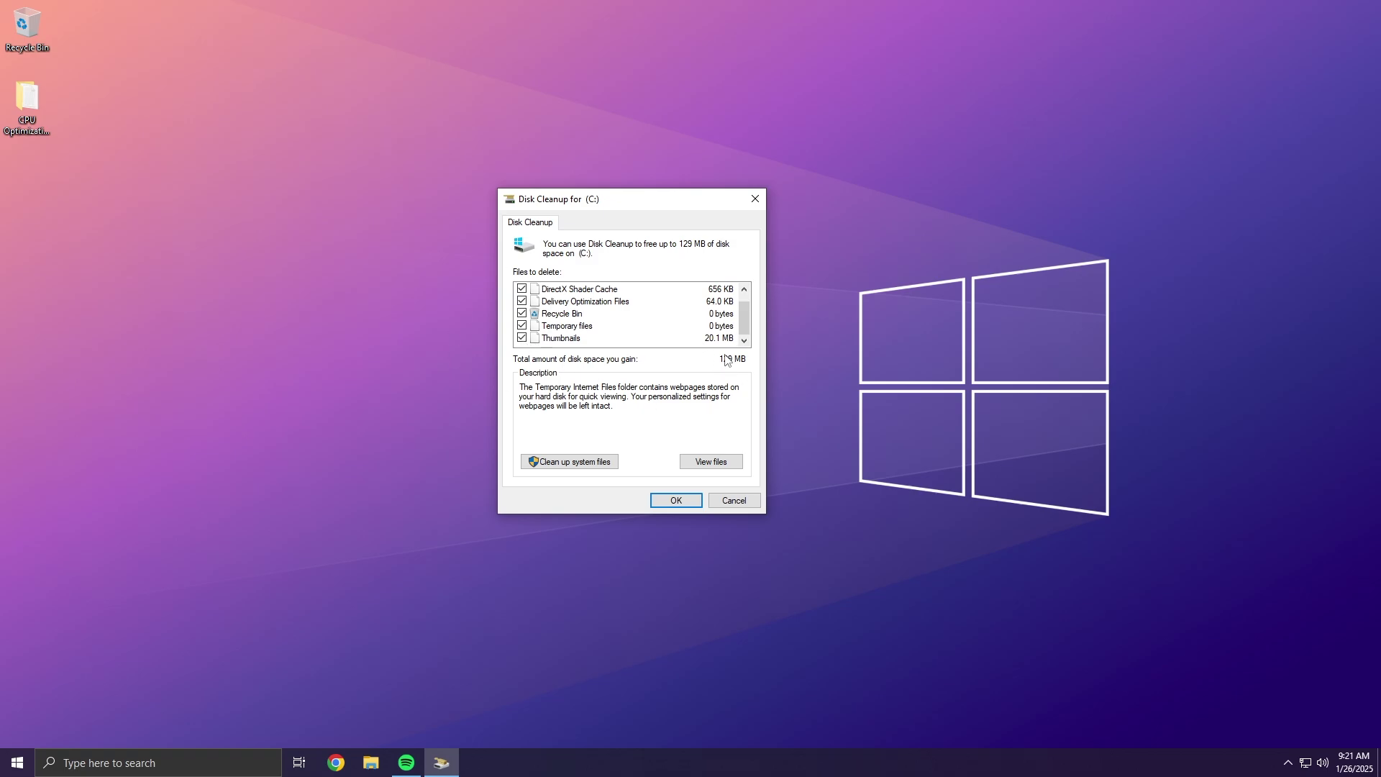
pyautogui.click(673, 498)
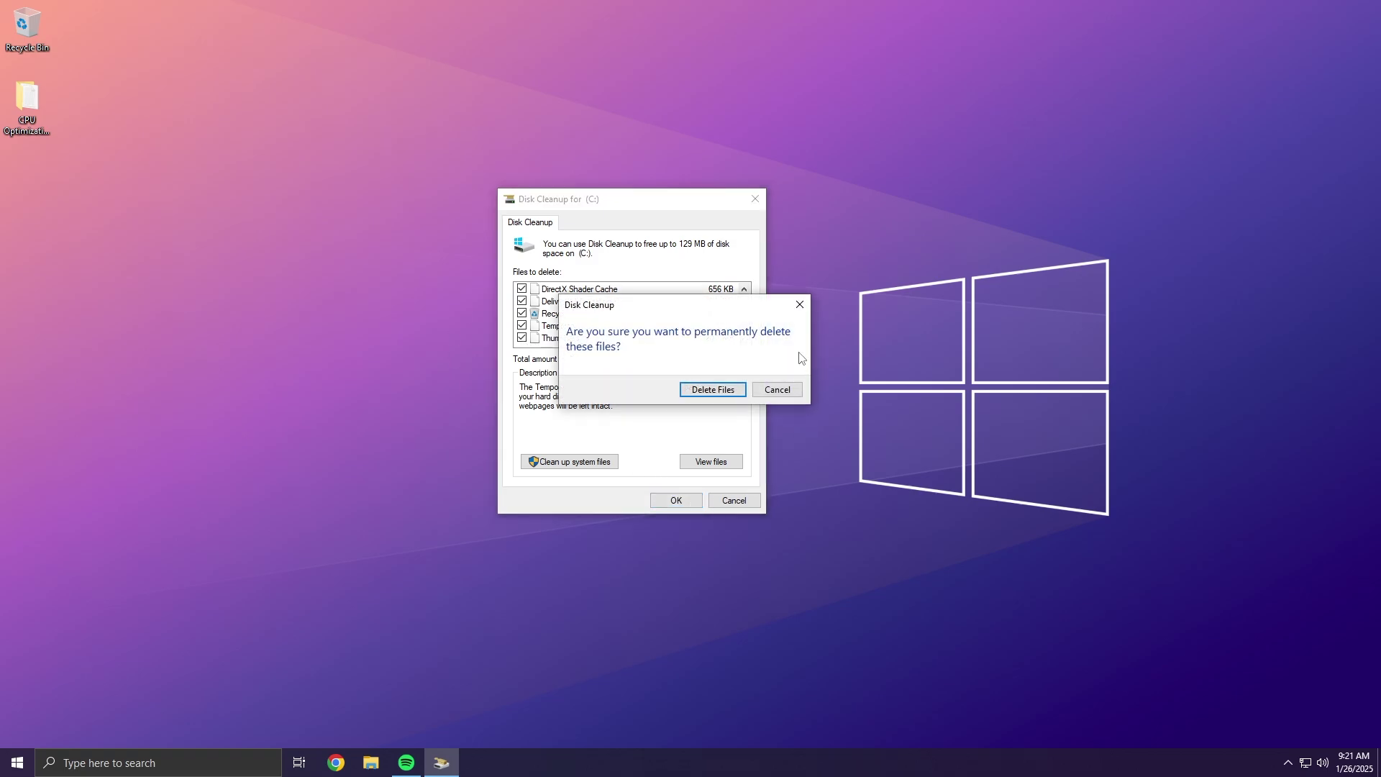
pyautogui.click(715, 392)
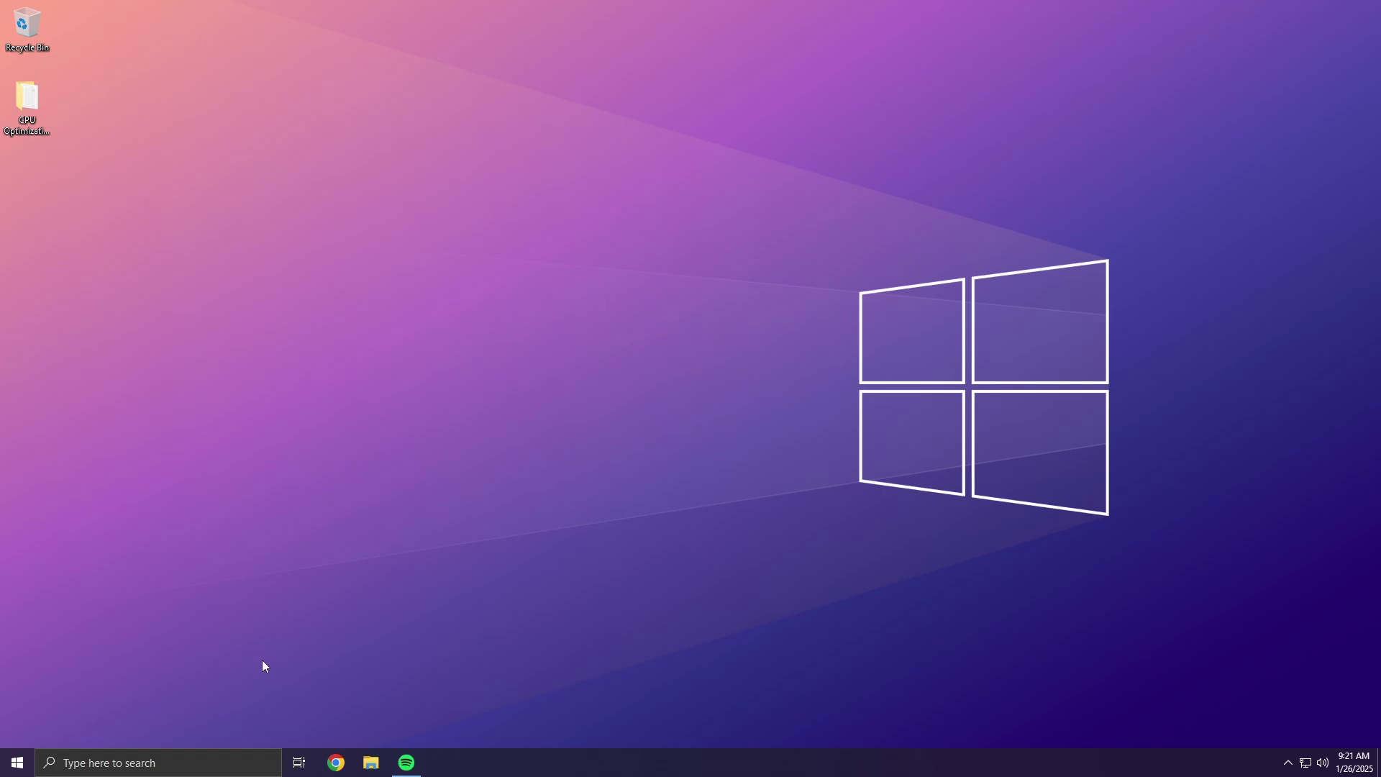
# Step: Find View advanced system settings in Windows search and move the opened System Properties window toward the middle of the desktop
pyautogui.click(249, 761)
pyautogui.write('vie')
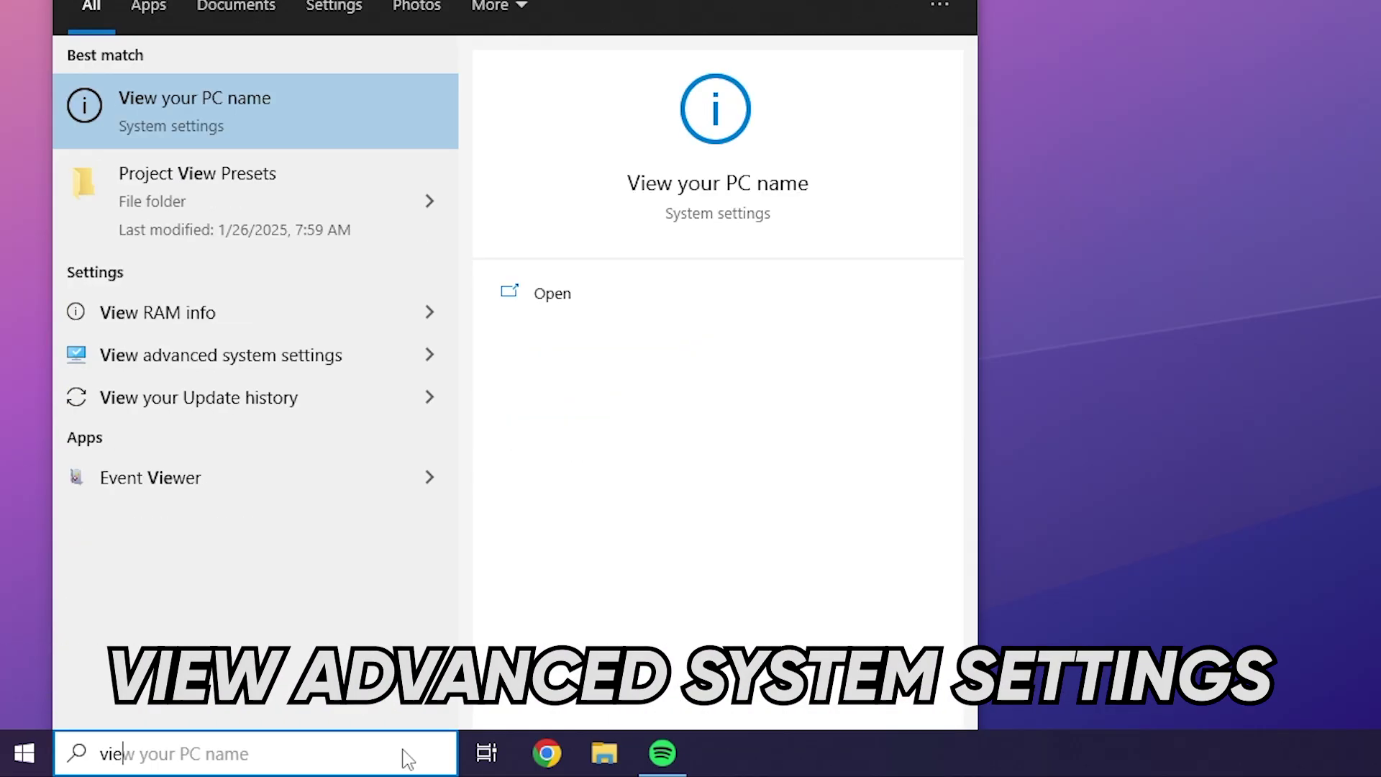
pyautogui.write('w advanc')
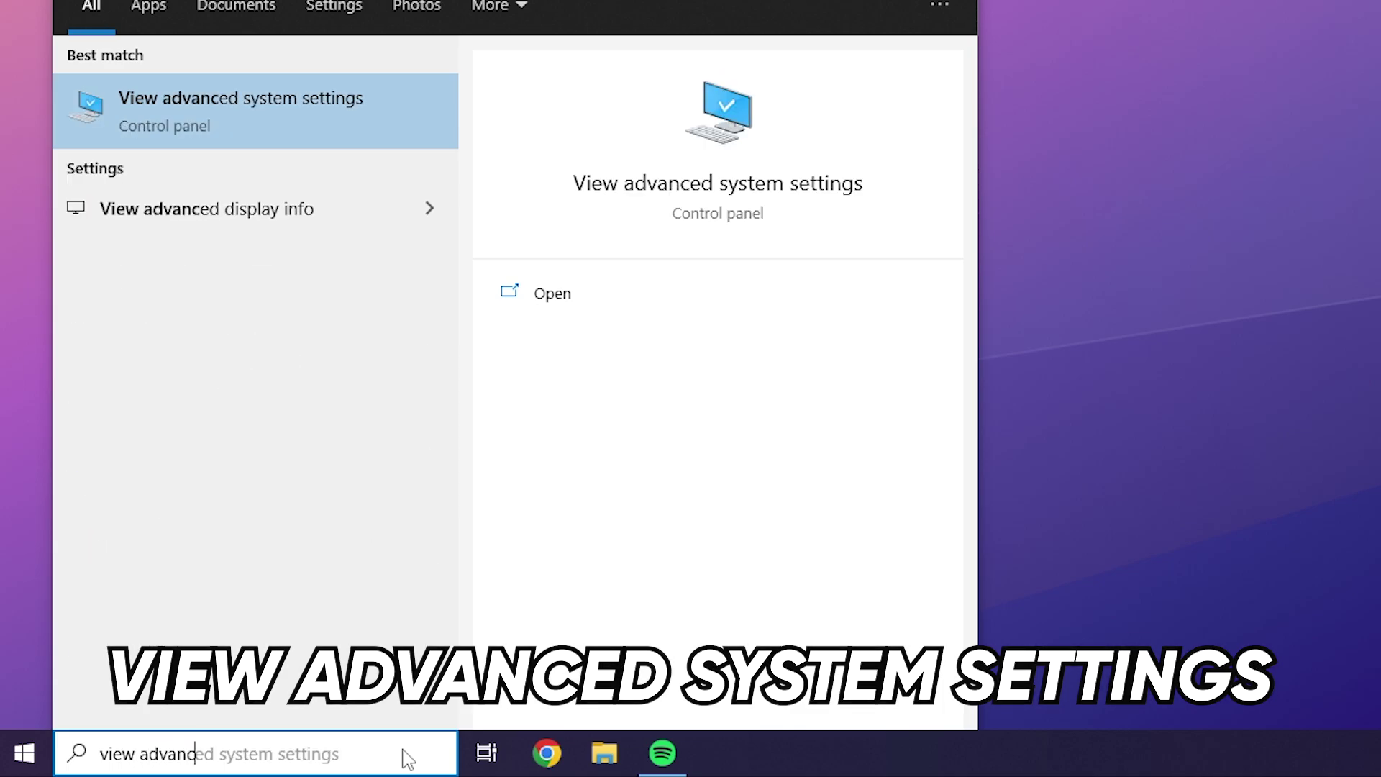
pyautogui.write('ed system s')
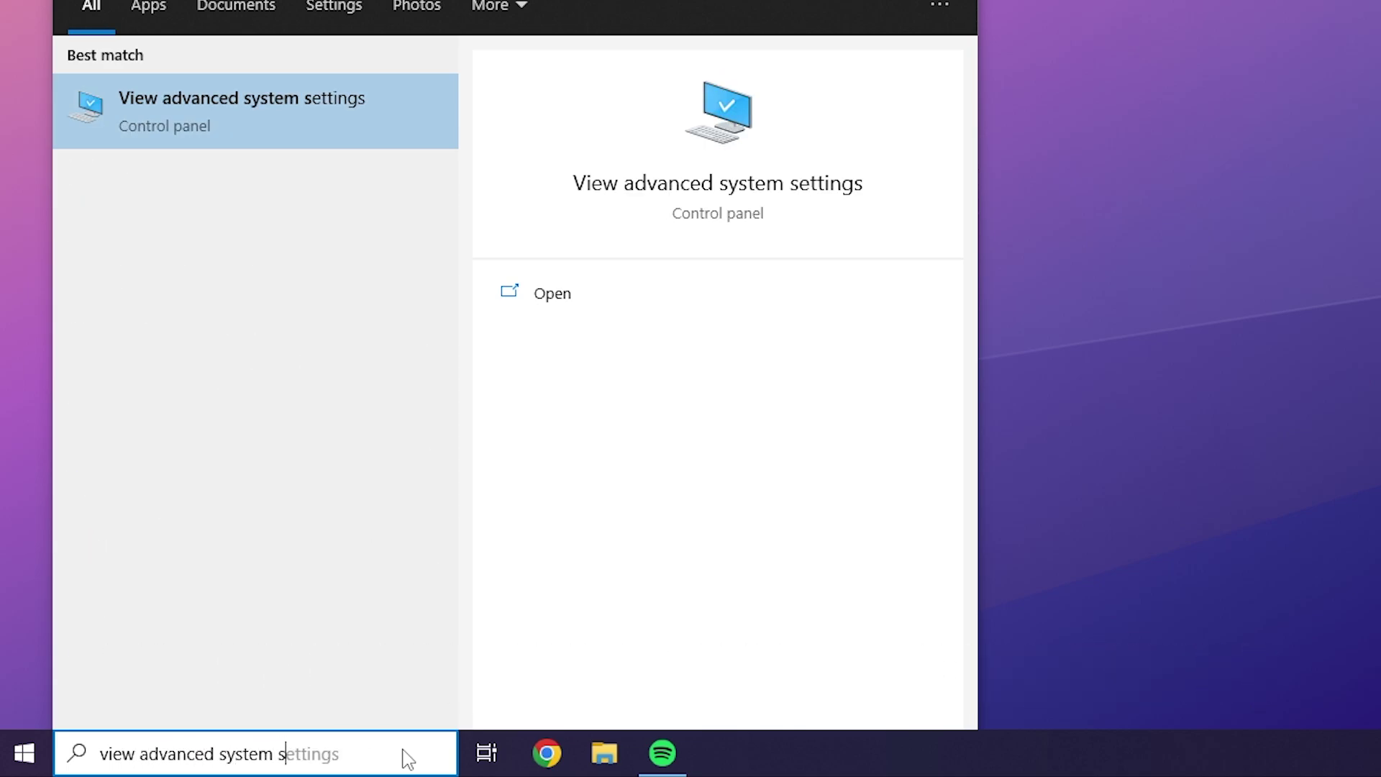
pyautogui.write('ettings')
pyautogui.click(283, 136)
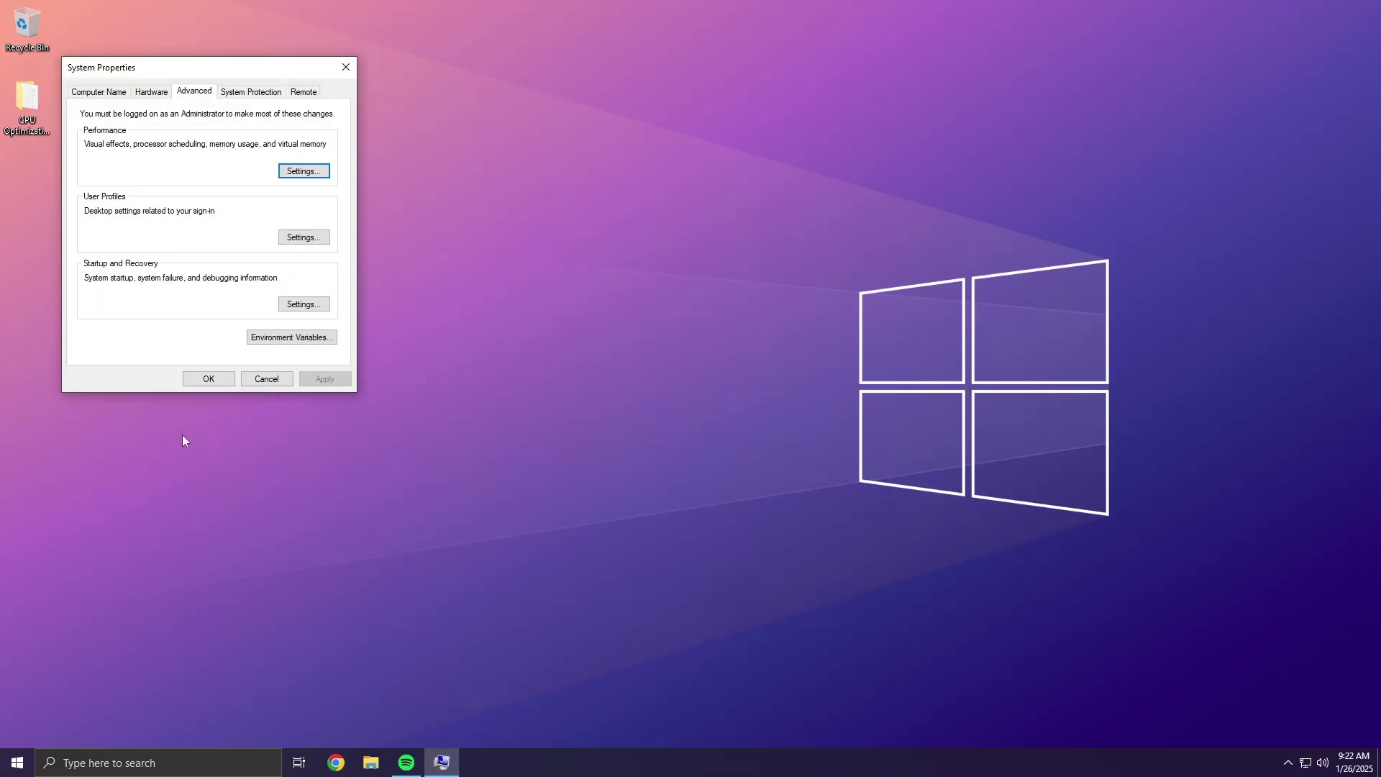
pyautogui.moveTo(253, 64); pyautogui.dragTo(684, 167)
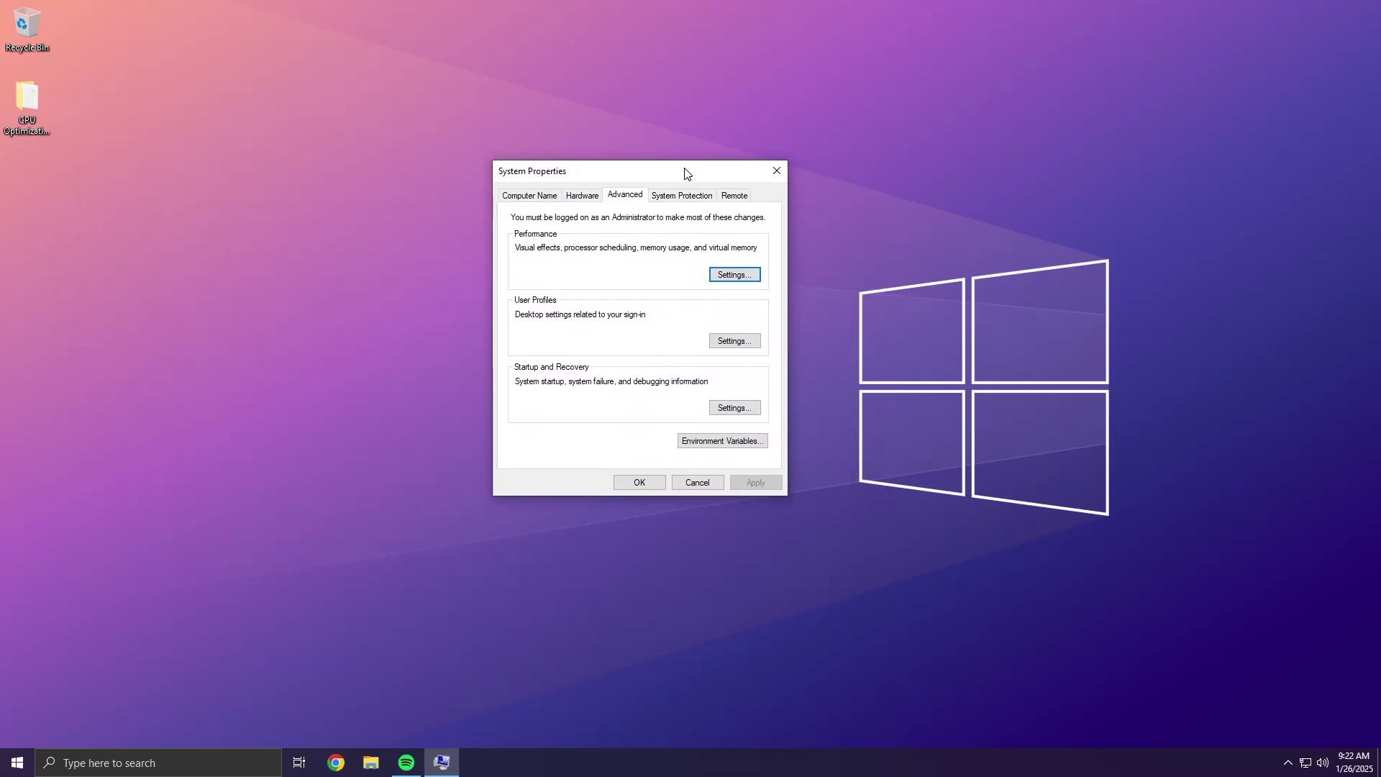
# Step: Set the visual effects in the Performance Options to Adjust for best performance, apply the change, and close both dialogs
pyautogui.click(745, 274)
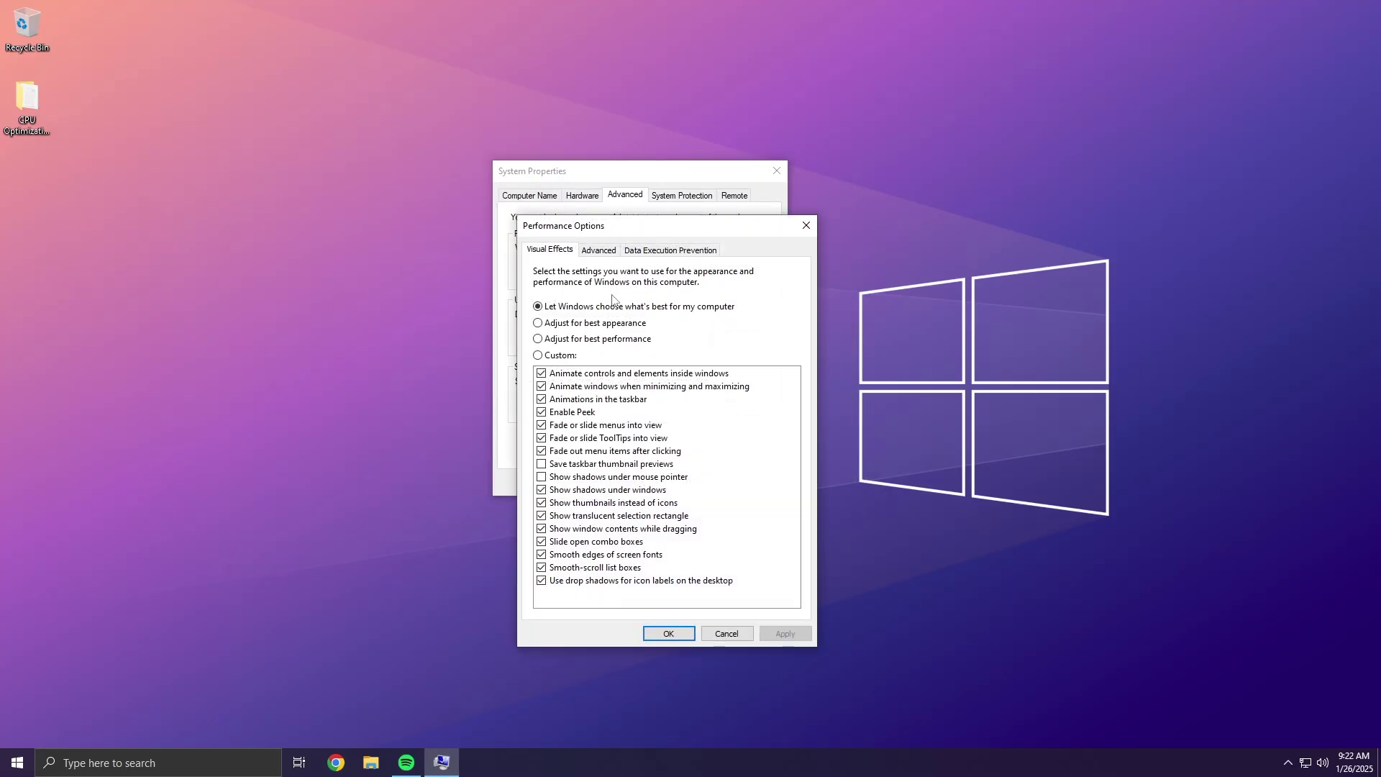
pyautogui.click(623, 341)
pyautogui.click(784, 633)
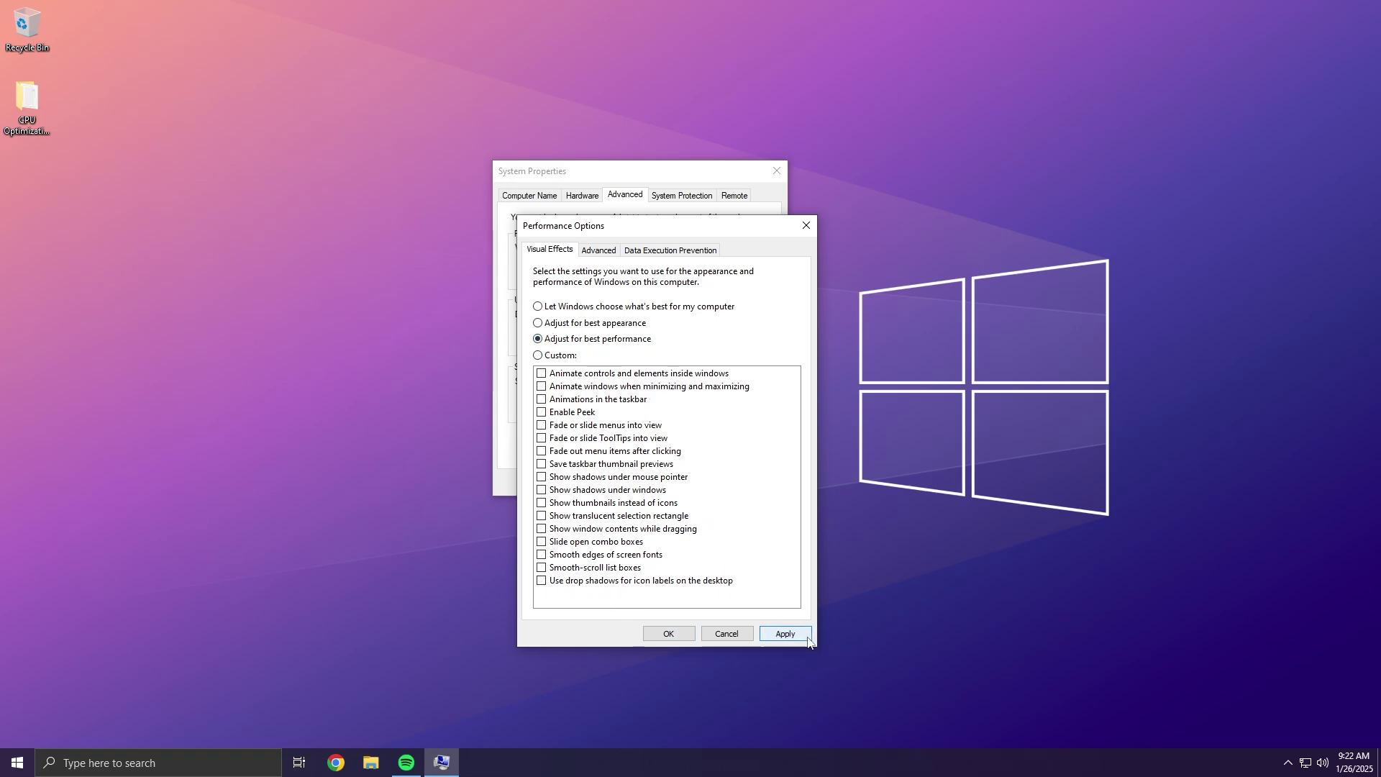
pyautogui.click(659, 632)
pyautogui.click(638, 481)
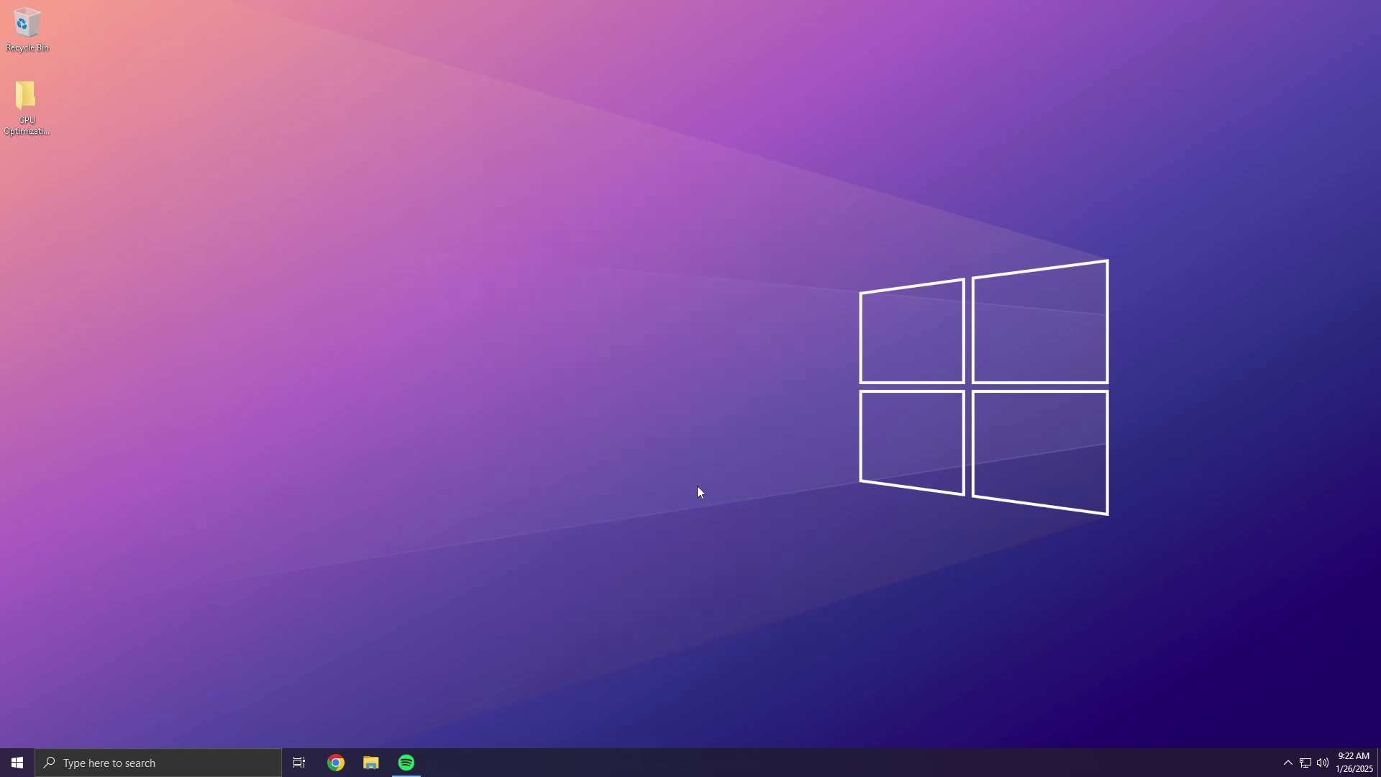